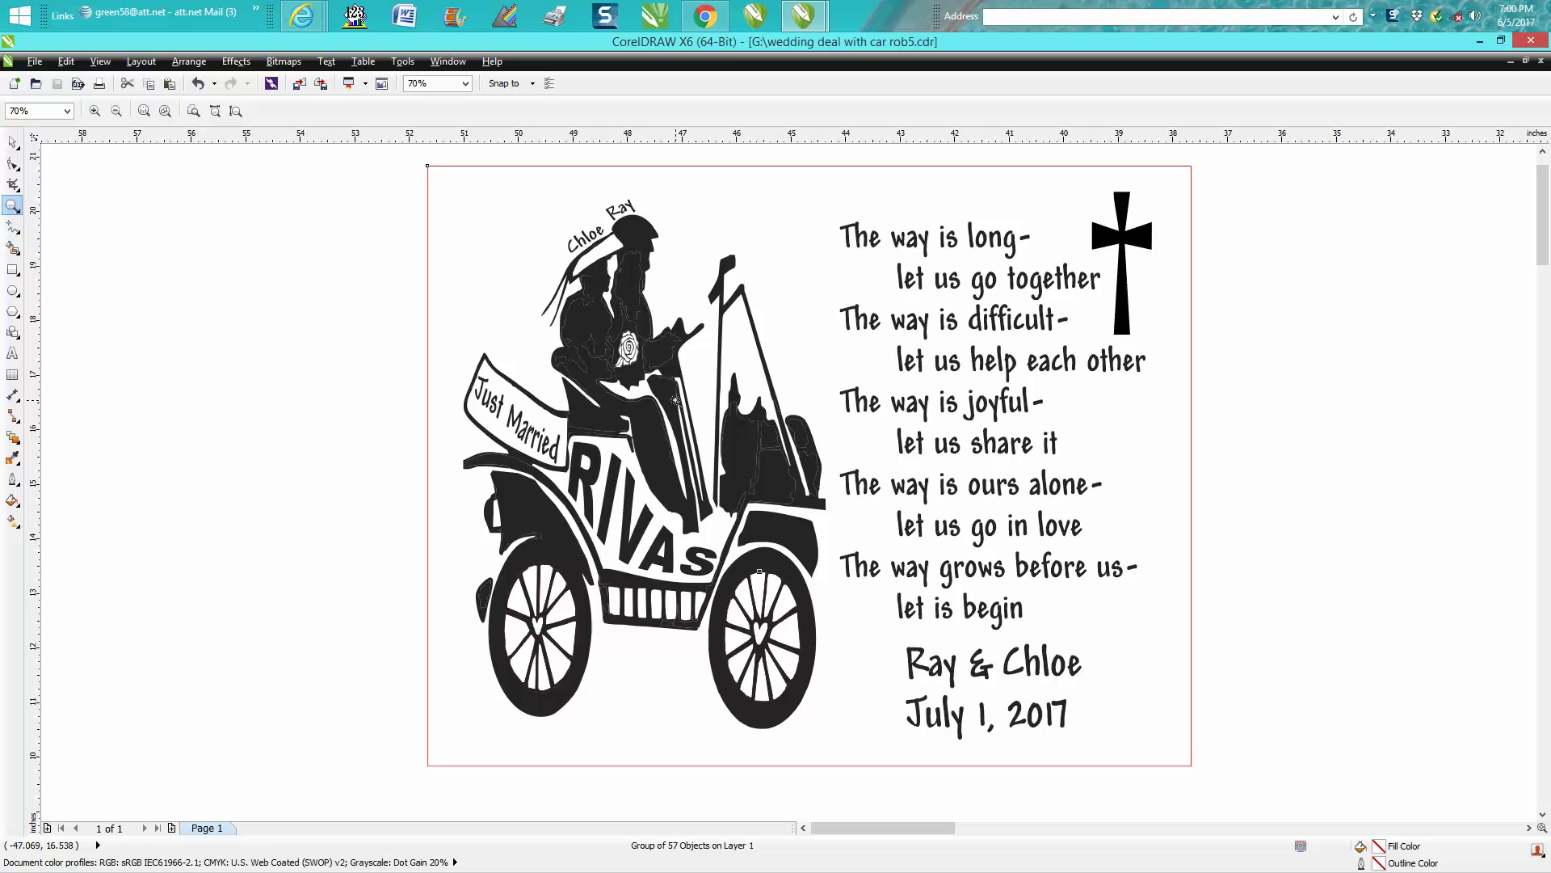
- Ungroup the 57-object plaque group so the car, couple and verse become separate objects
drag(560, 270, 749, 456)
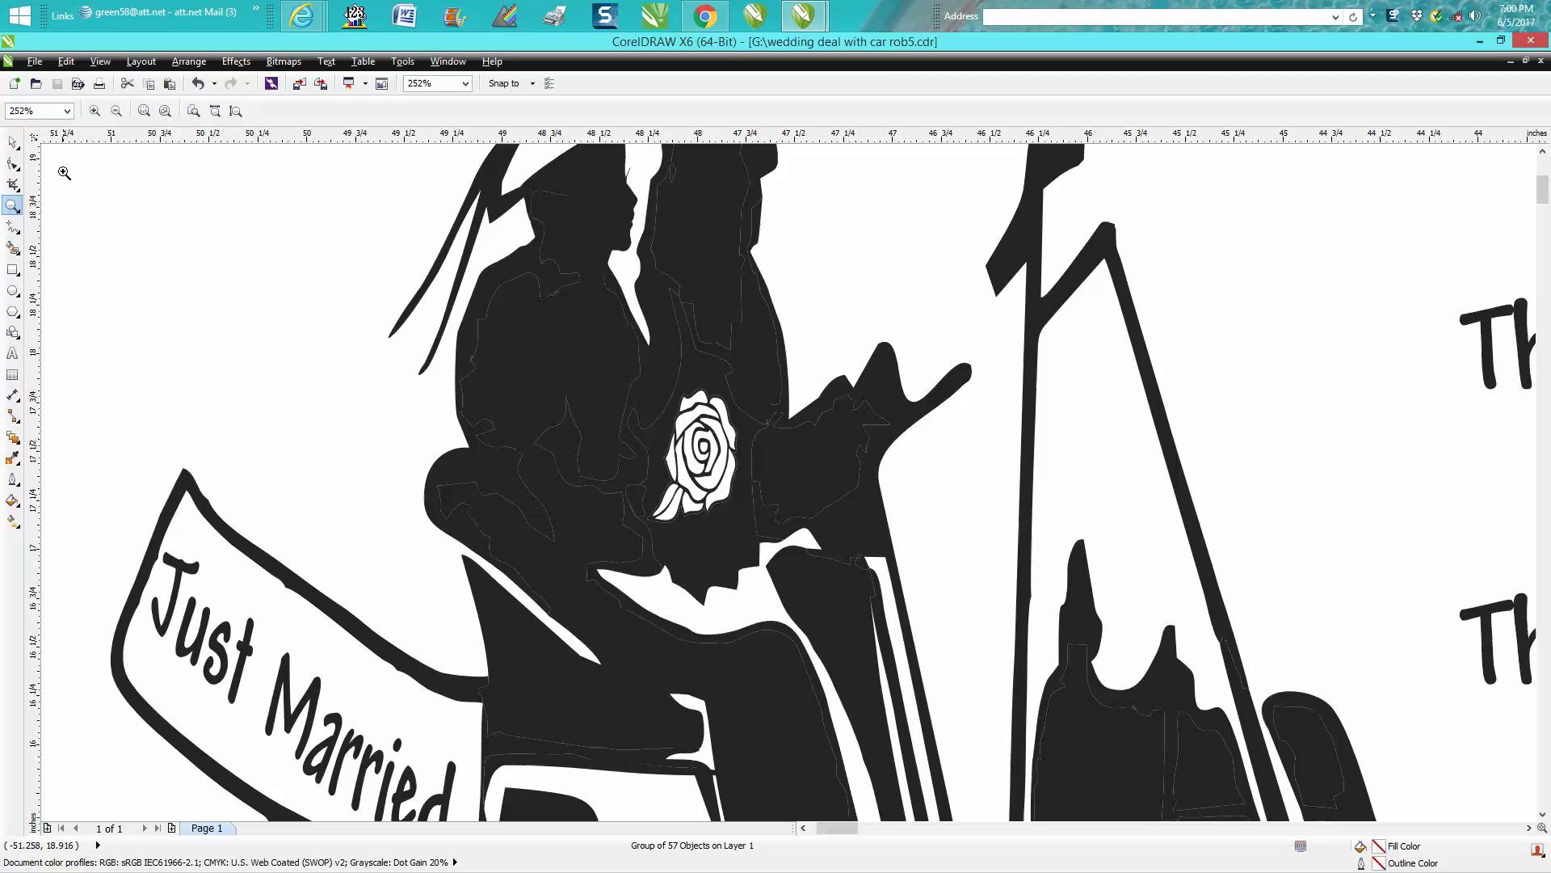
click(12, 142)
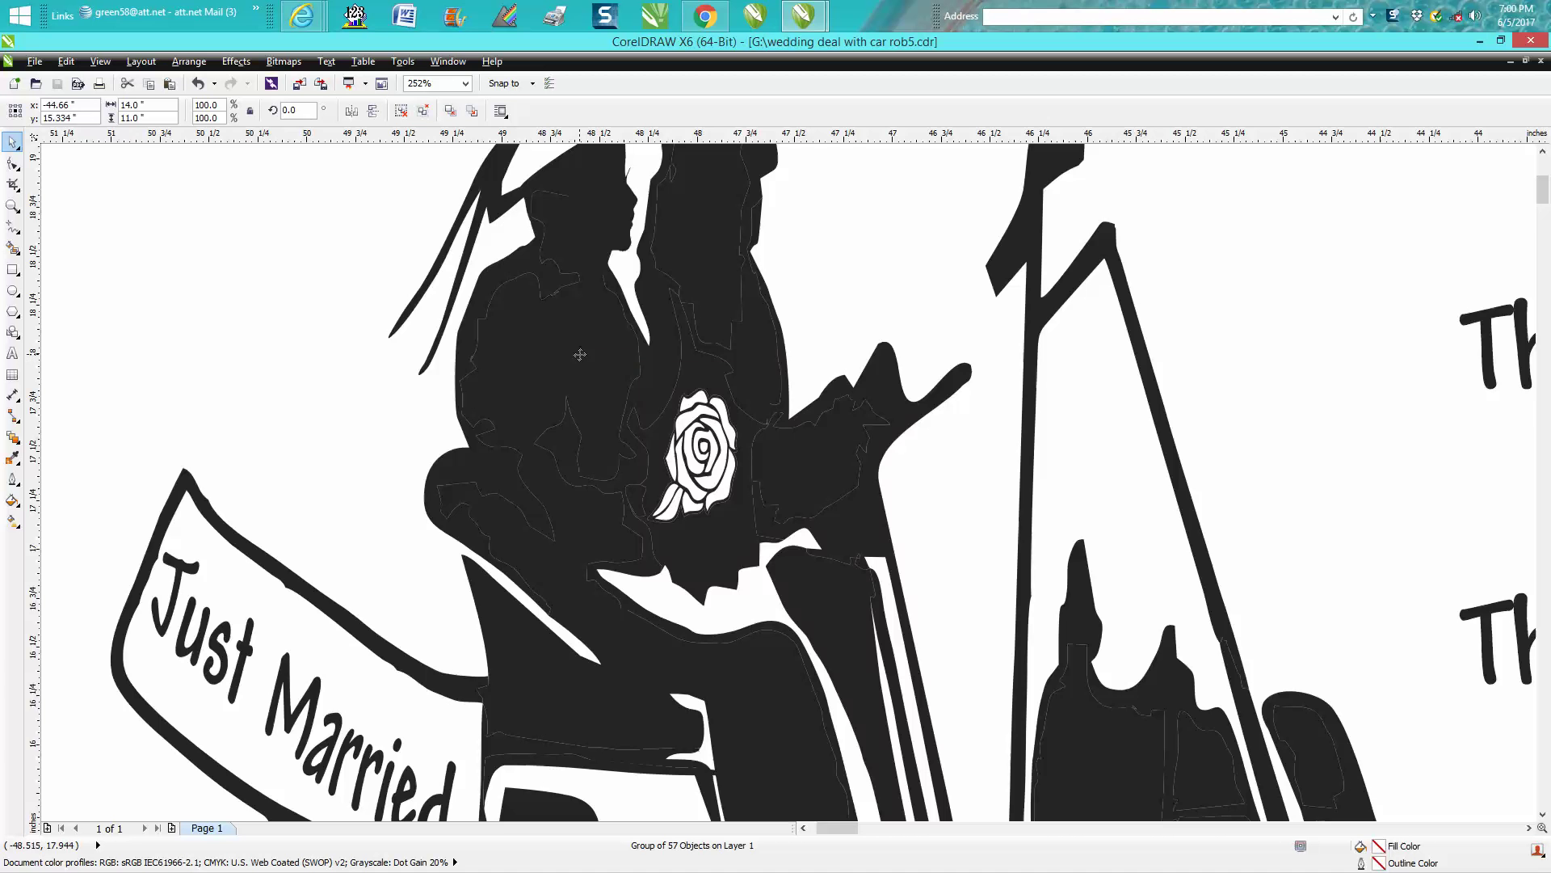
scroll(575, 348, down, 2)
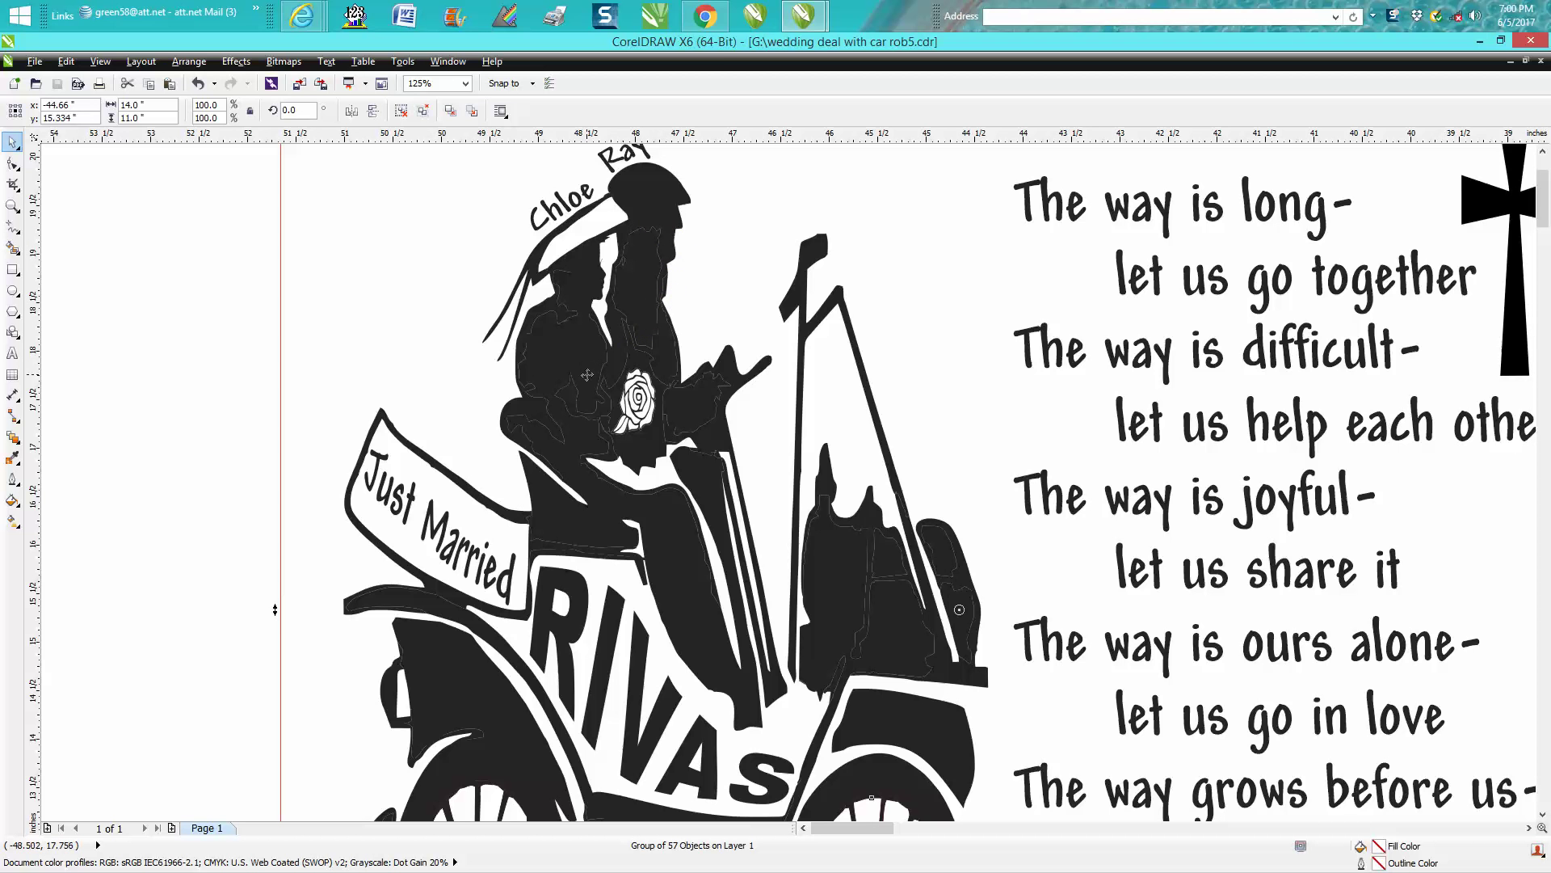
scroll(587, 374, down, 2)
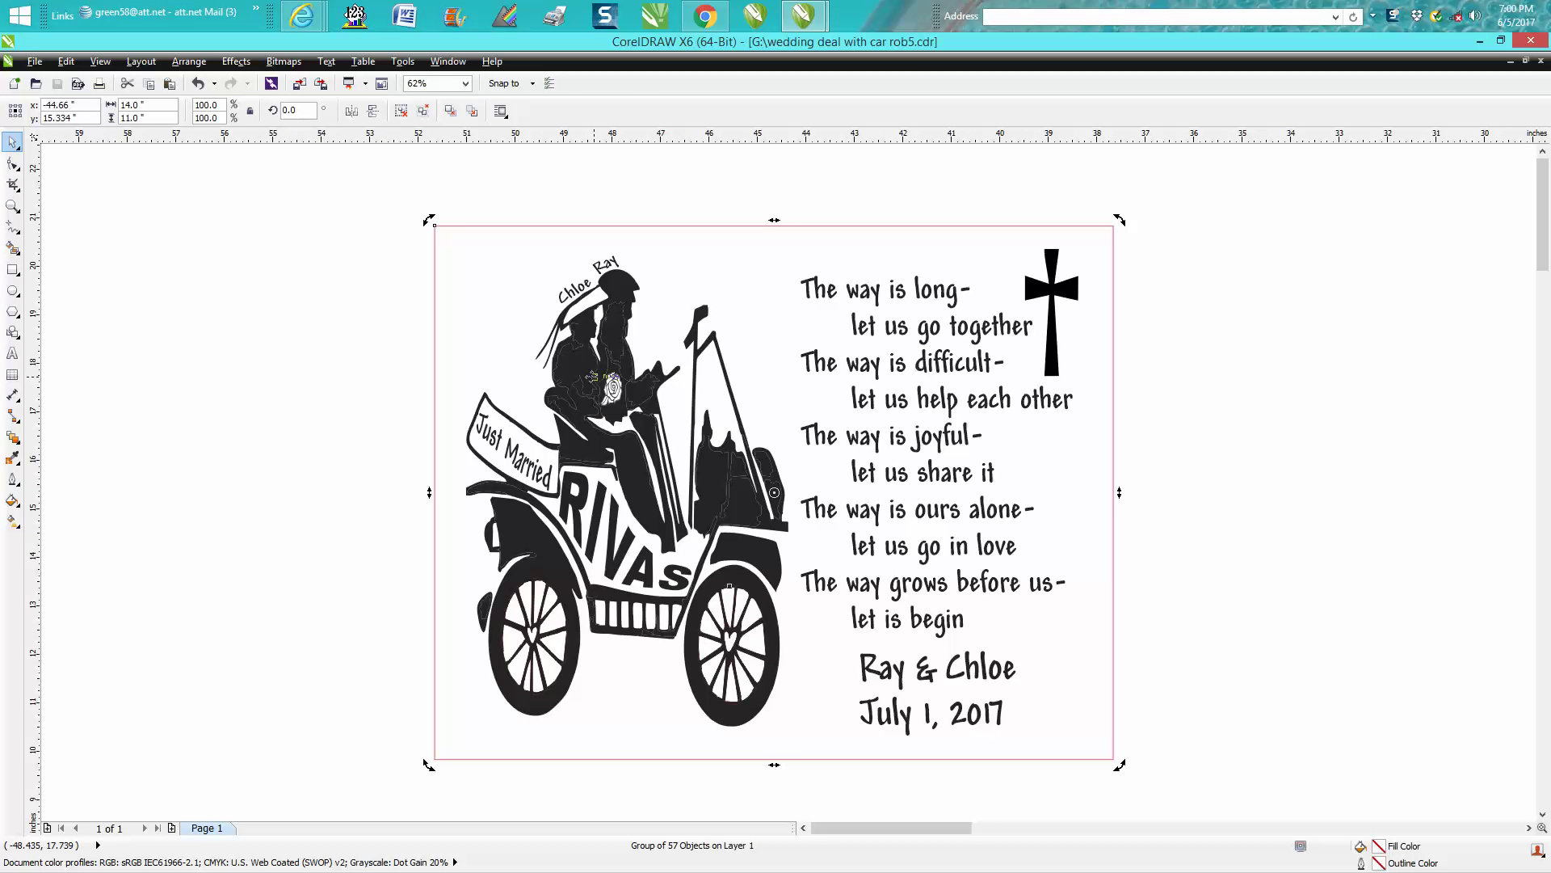
click(487, 224)
click(202, 68)
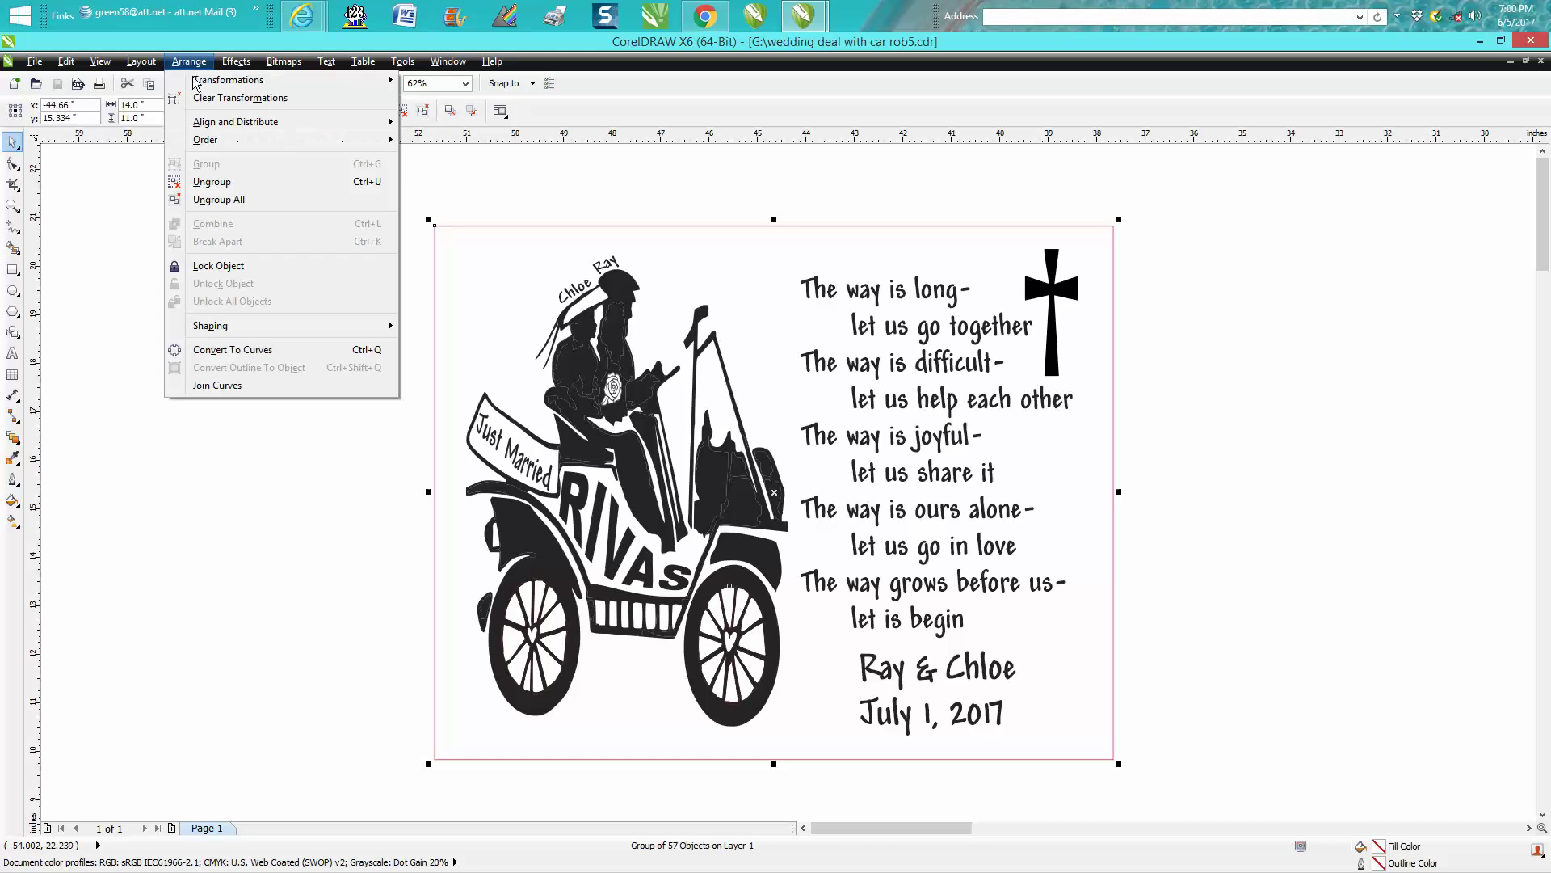
click(220, 185)
click(341, 198)
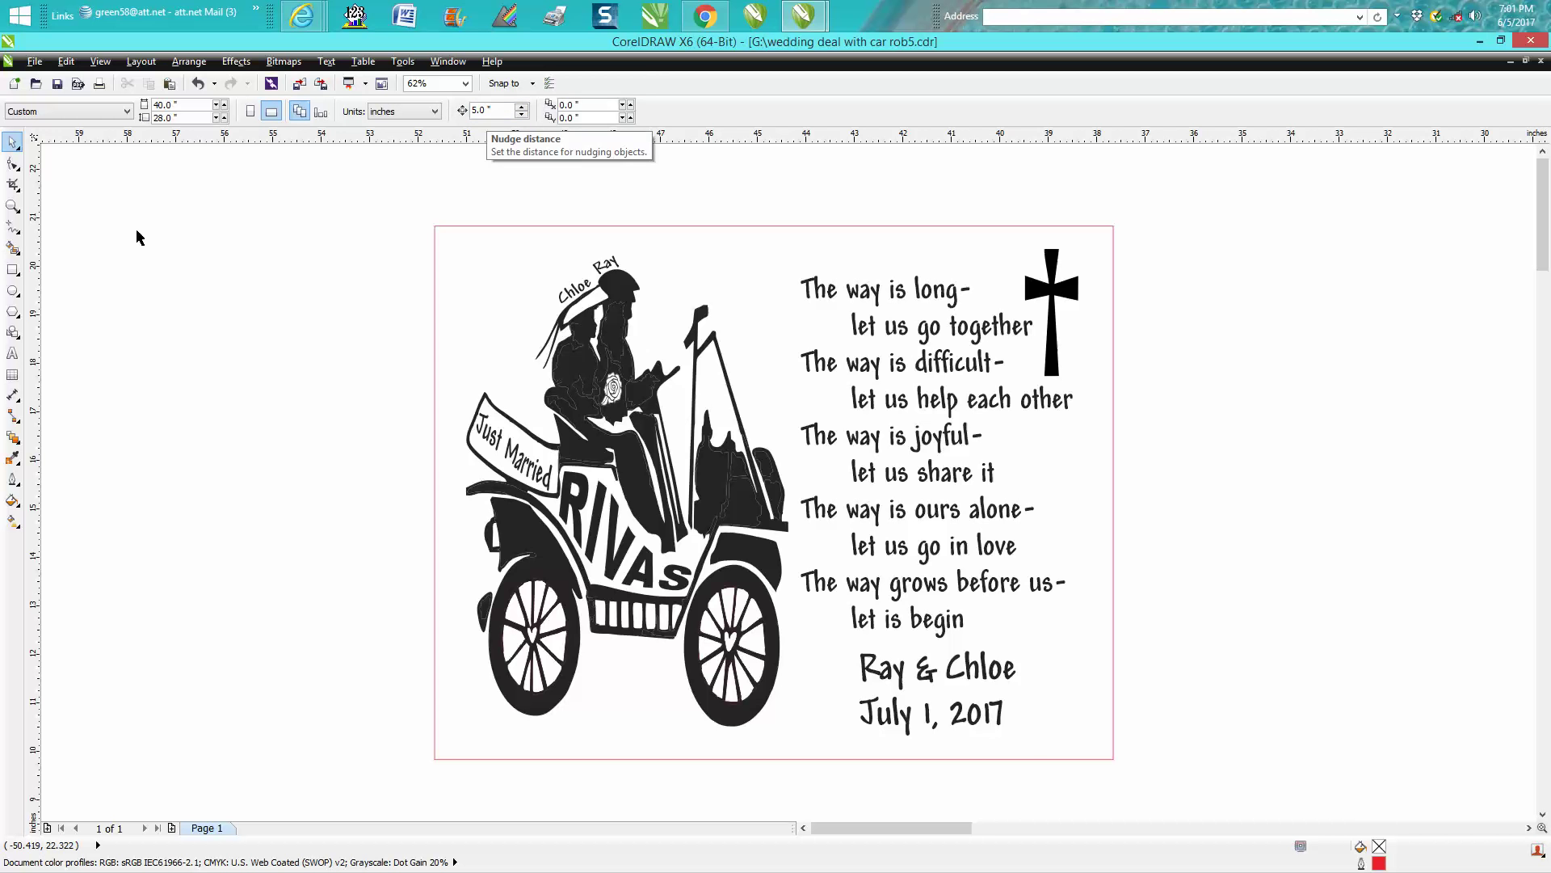
click(12, 205)
drag(328, 235, 911, 675)
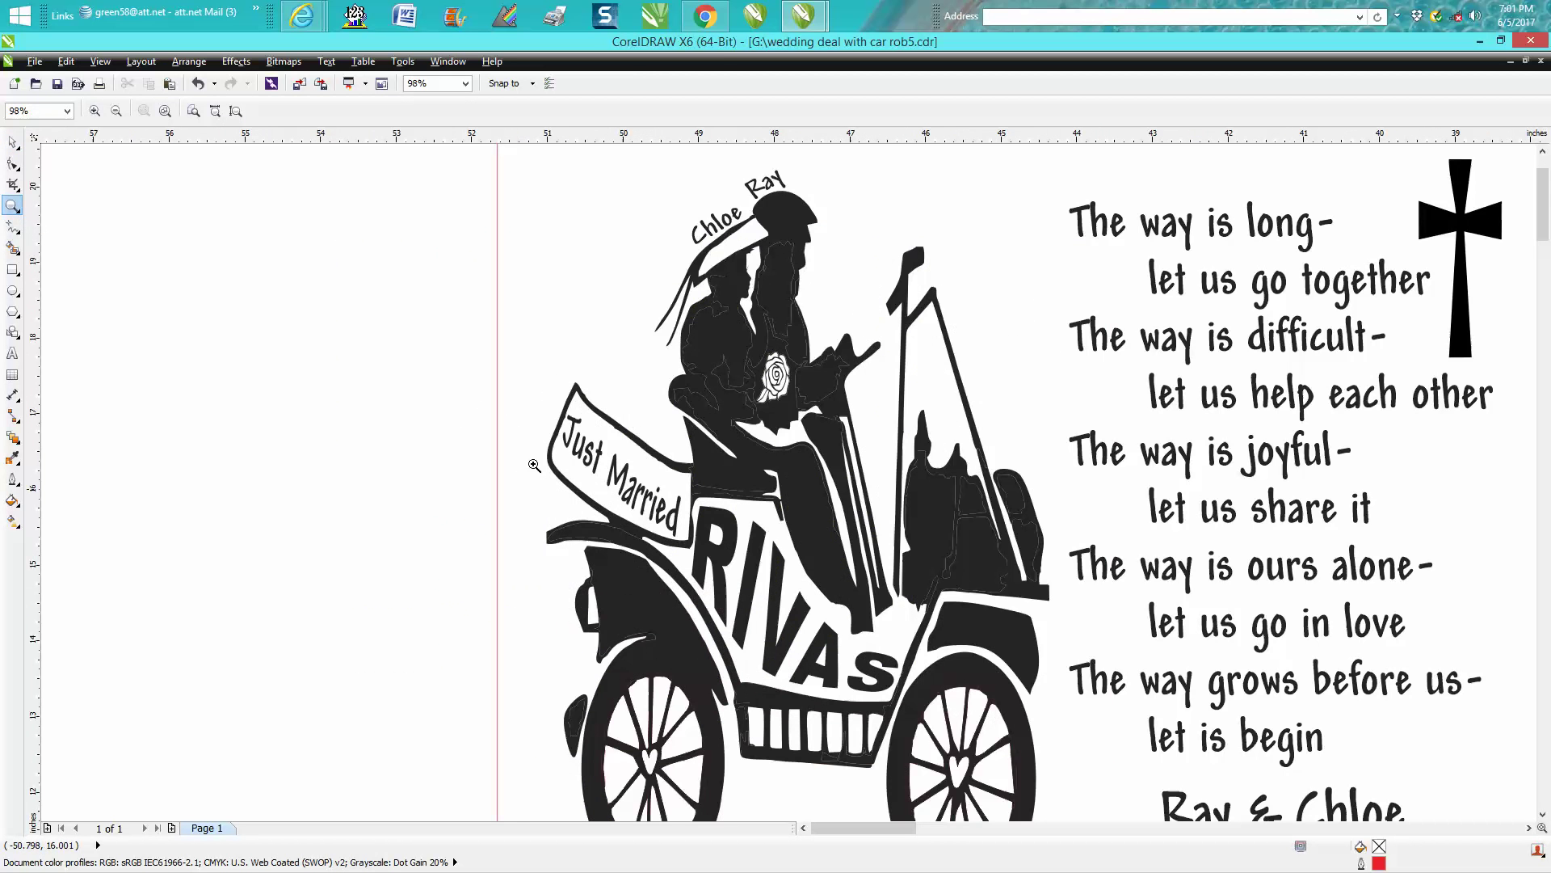
- Nudge the couple's outline, small pieces, veil line and body 5 inches left off the page
click(12, 142)
click(777, 221)
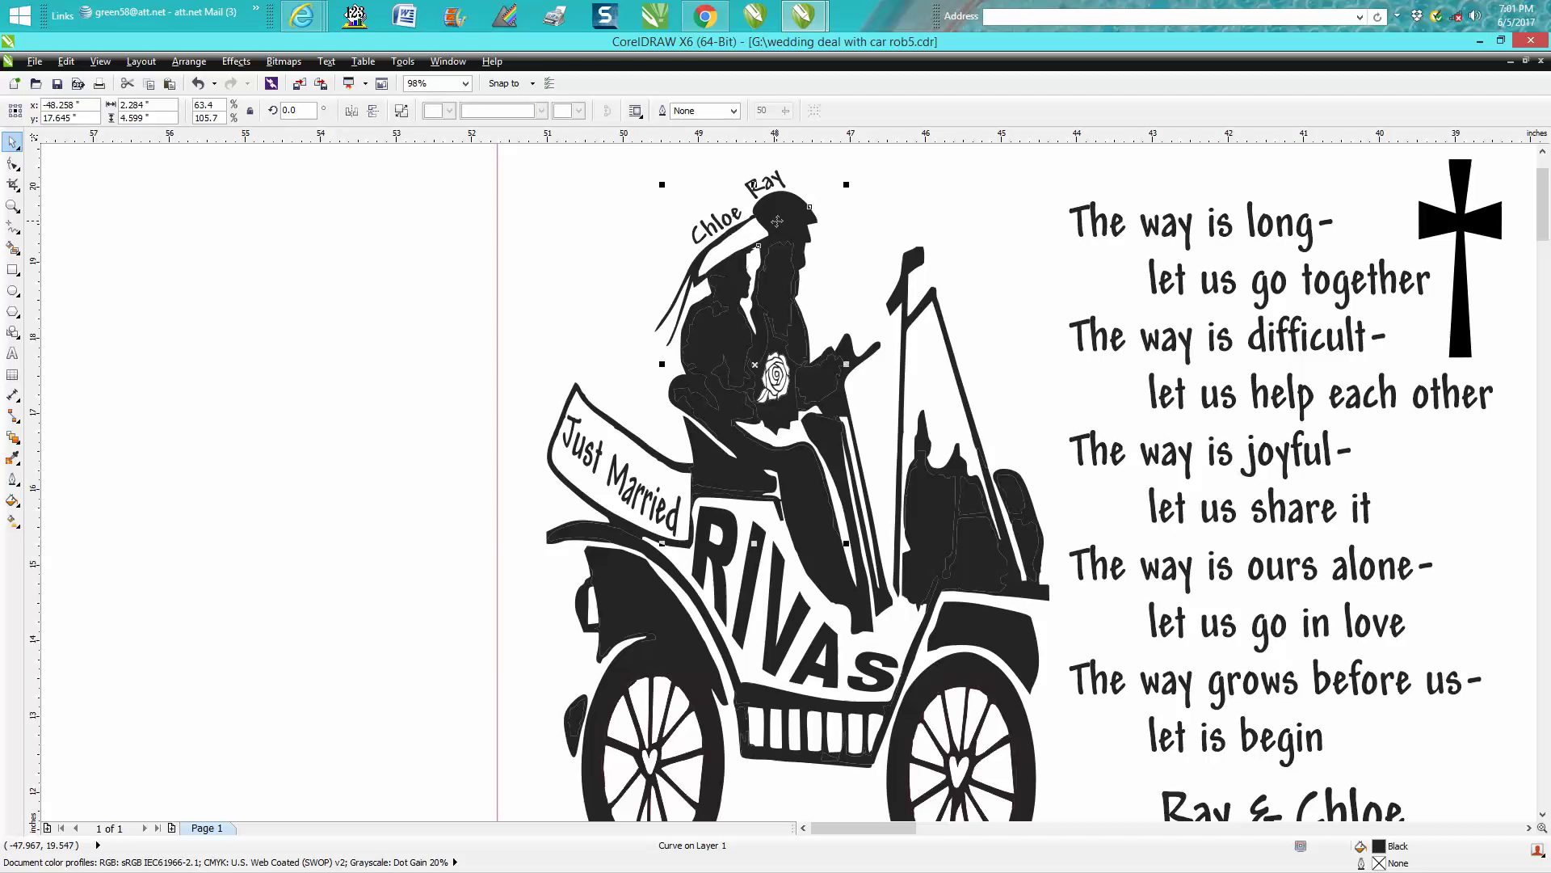
key(Left)
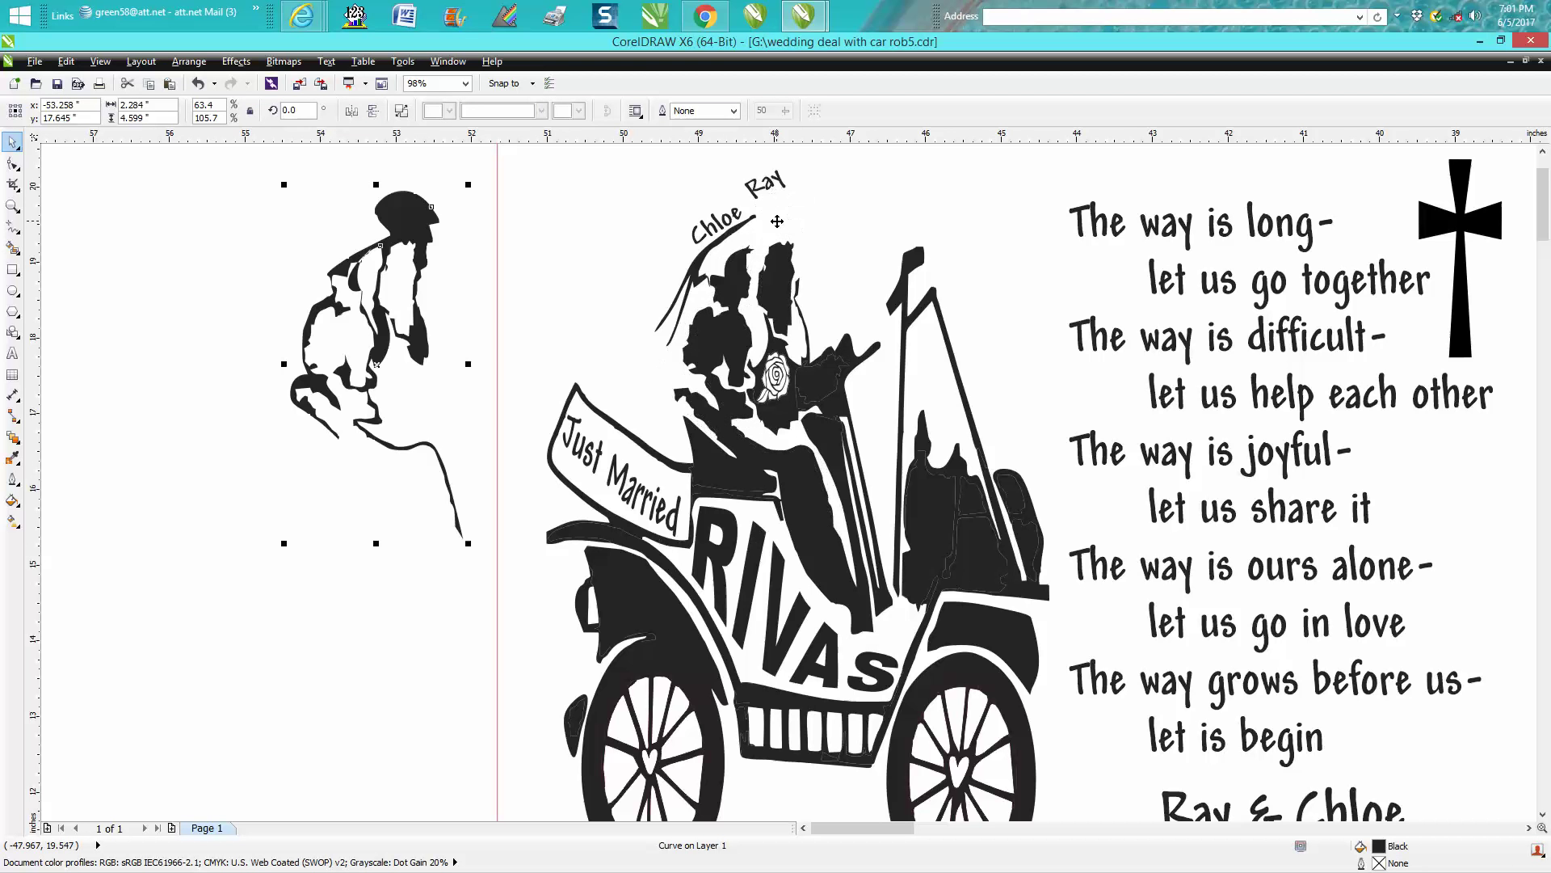
click(788, 279)
key(Left)
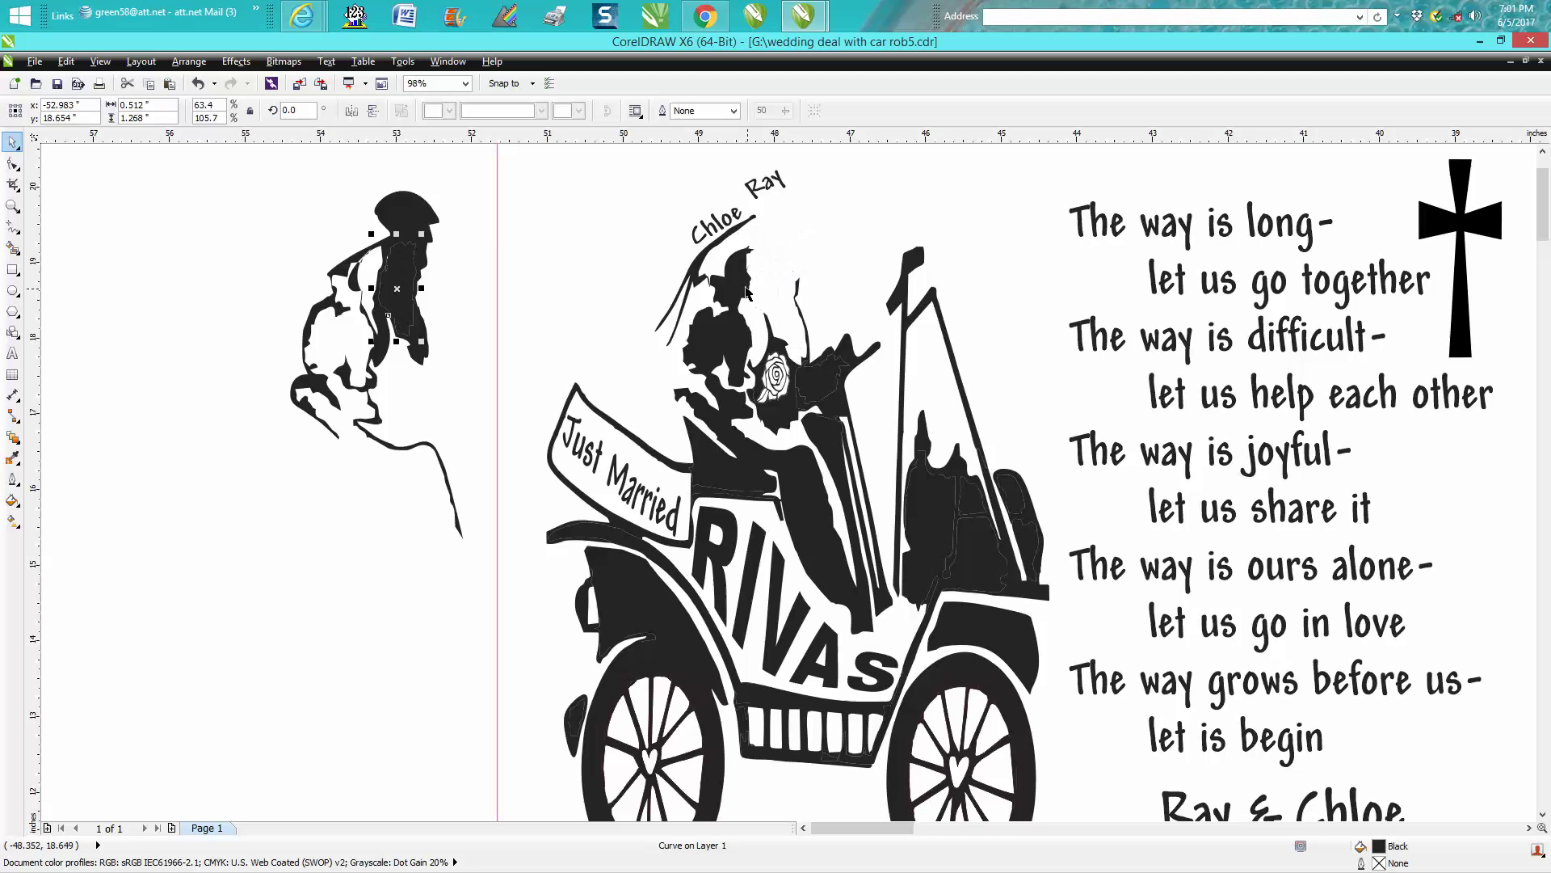
click(739, 287)
key(Left)
click(701, 273)
key(Left)
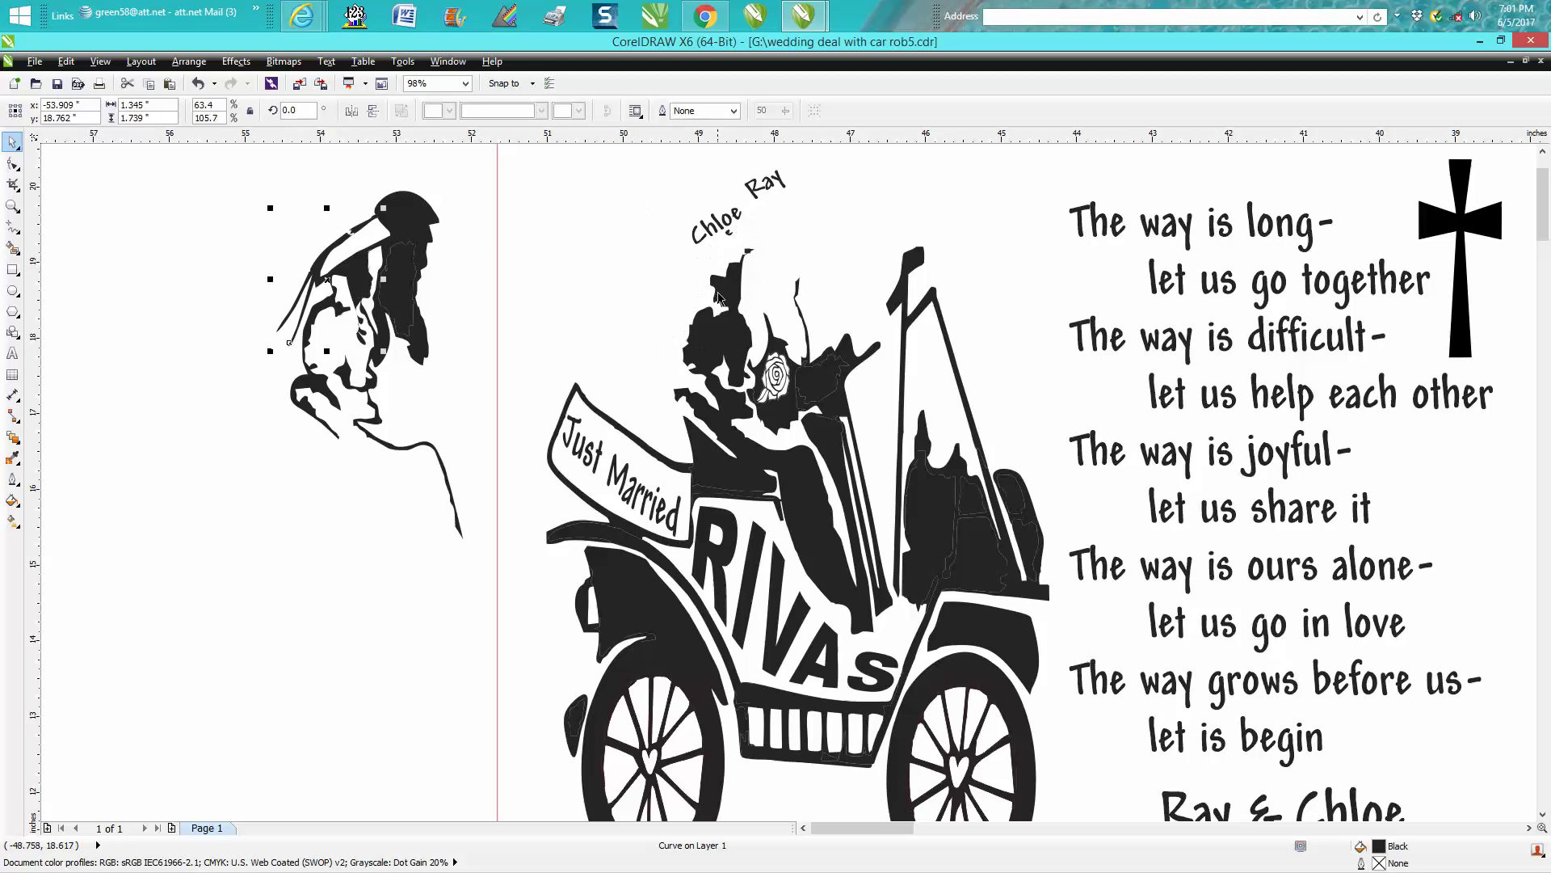
click(724, 297)
key(Left)
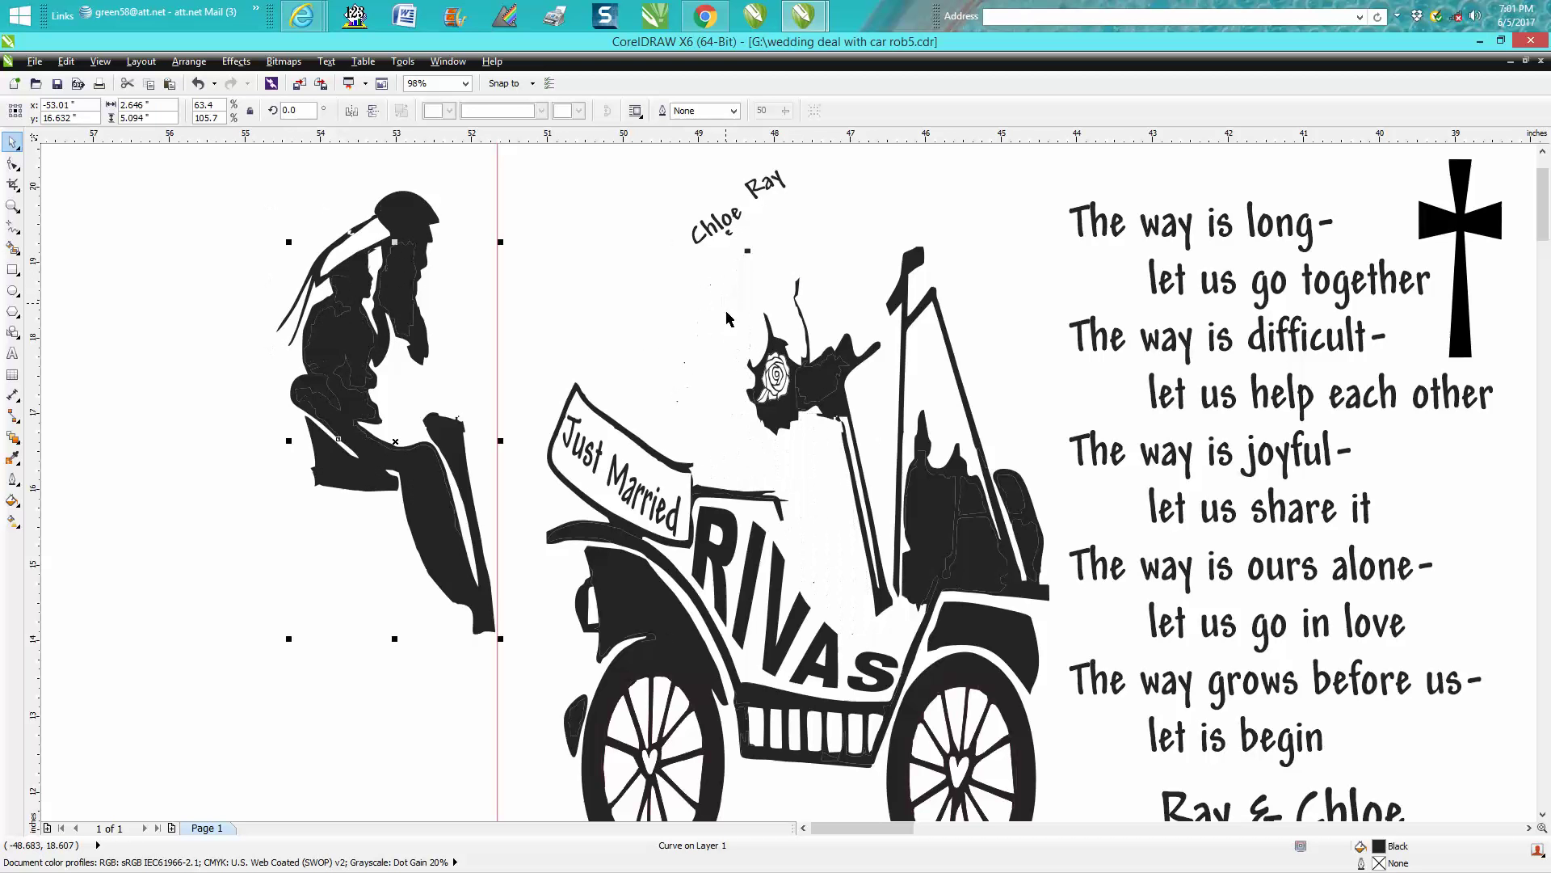
- Nudge the tiny pieces near Chloe and the dark pieces beside the rose 5 inches left
click(727, 238)
key(Left)
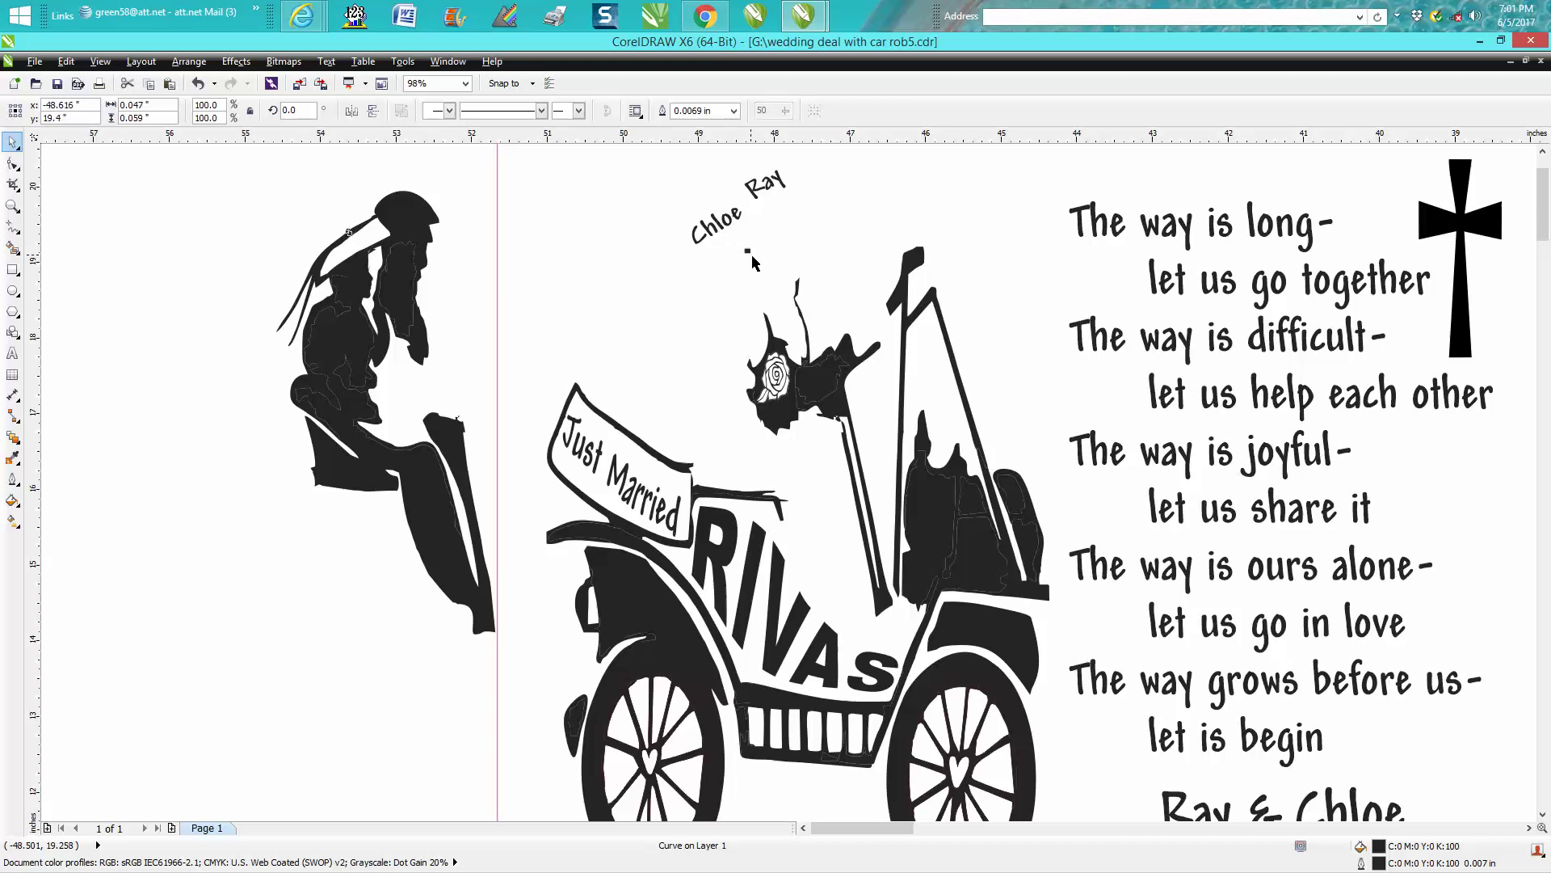
click(749, 253)
key(Left)
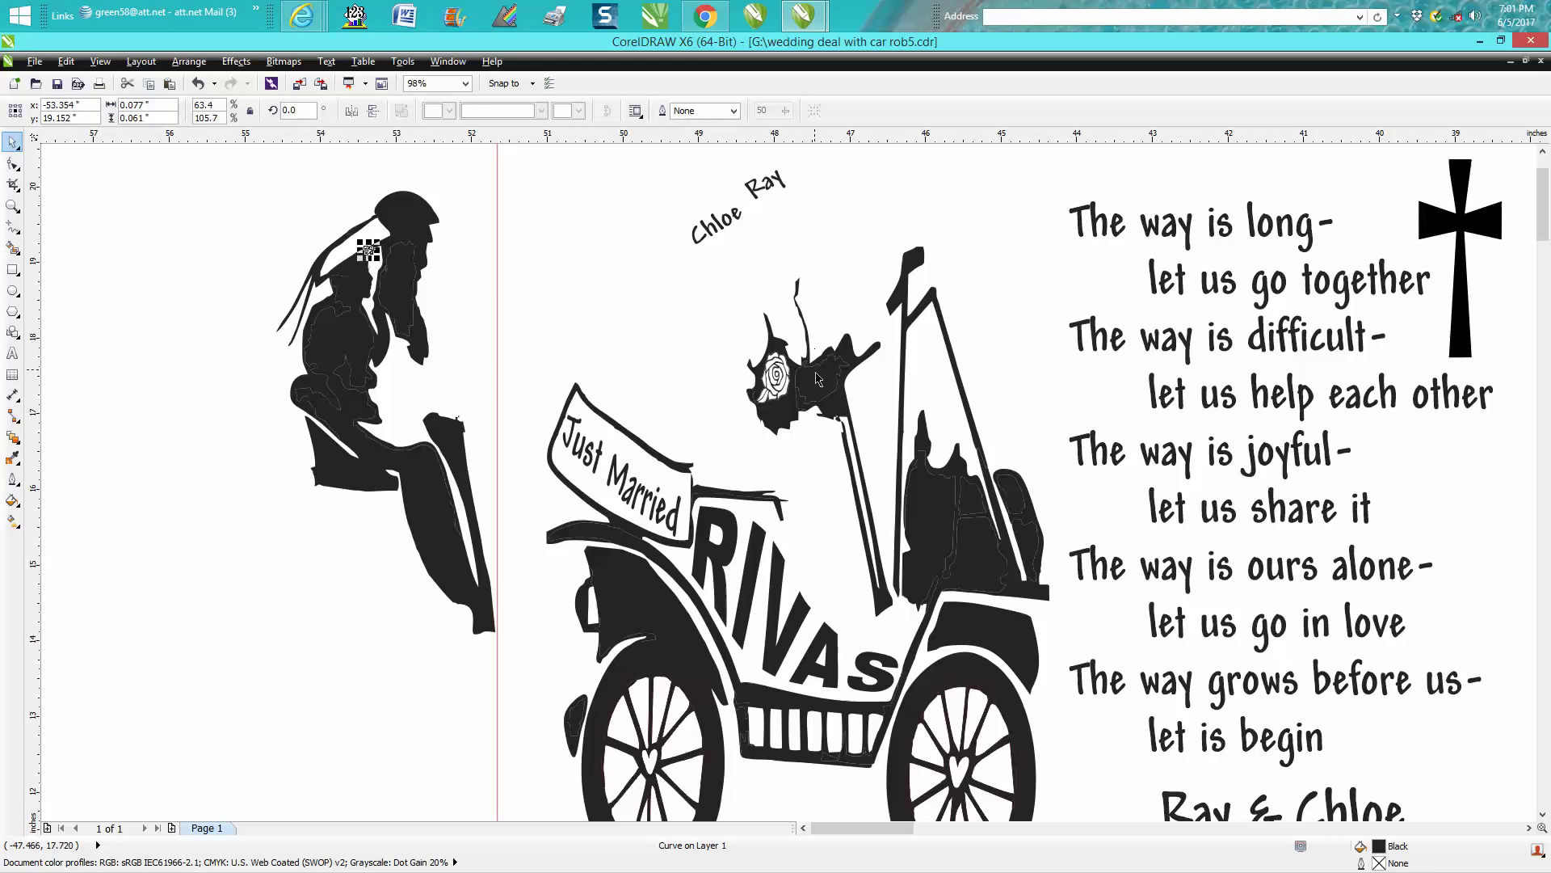
click(815, 352)
key(Left)
click(799, 348)
key(Left)
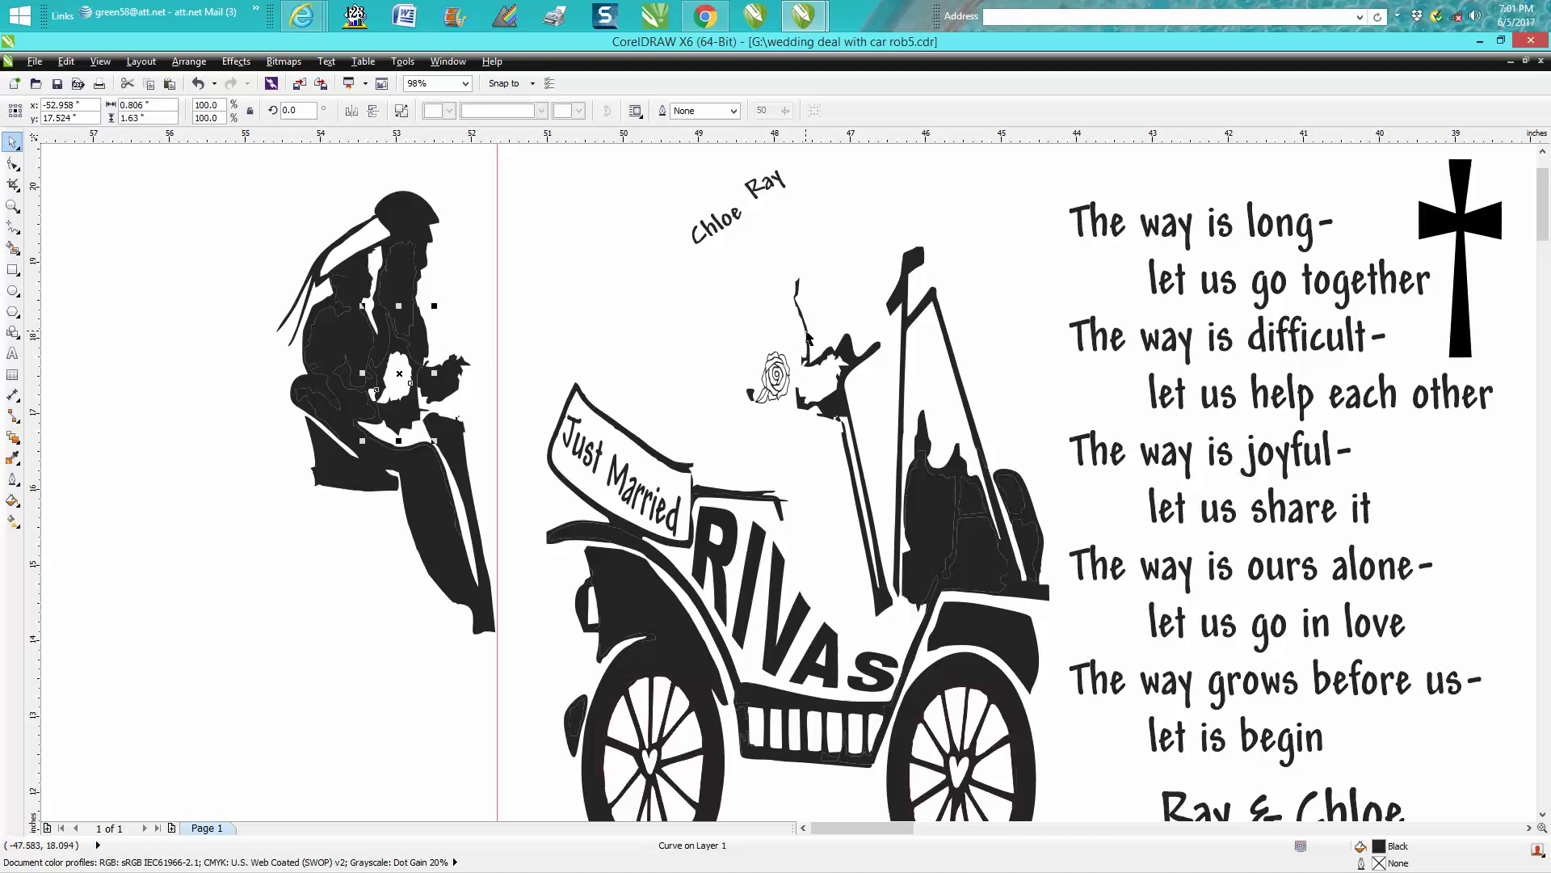
click(803, 332)
key(Left)
click(751, 393)
key(Left)
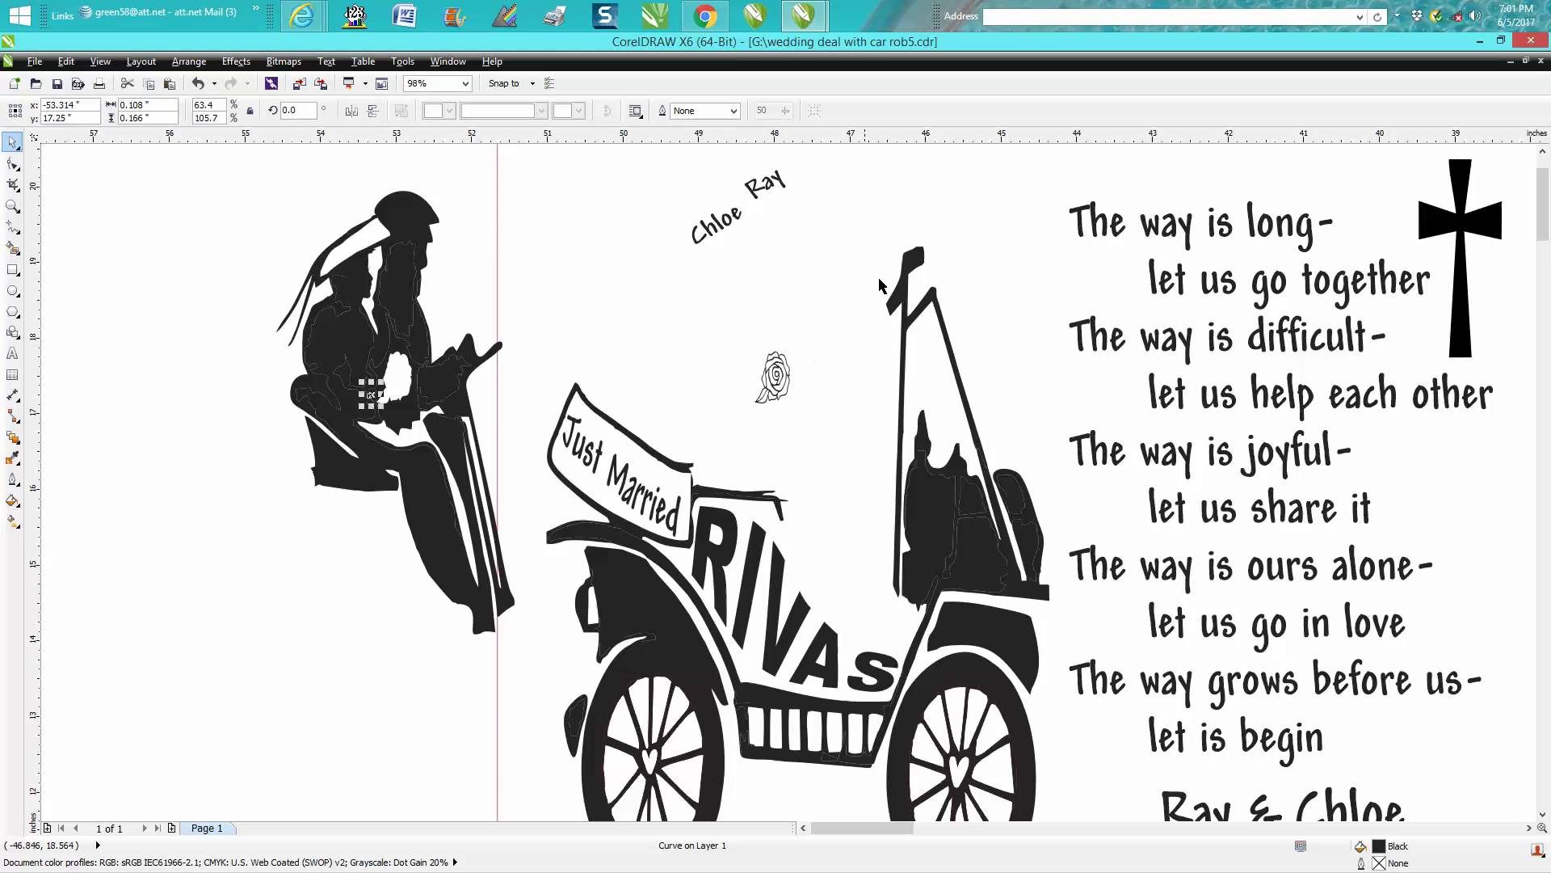
- Undo the accidental 5-inch move of the car's pole piece
click(901, 270)
key(Left)
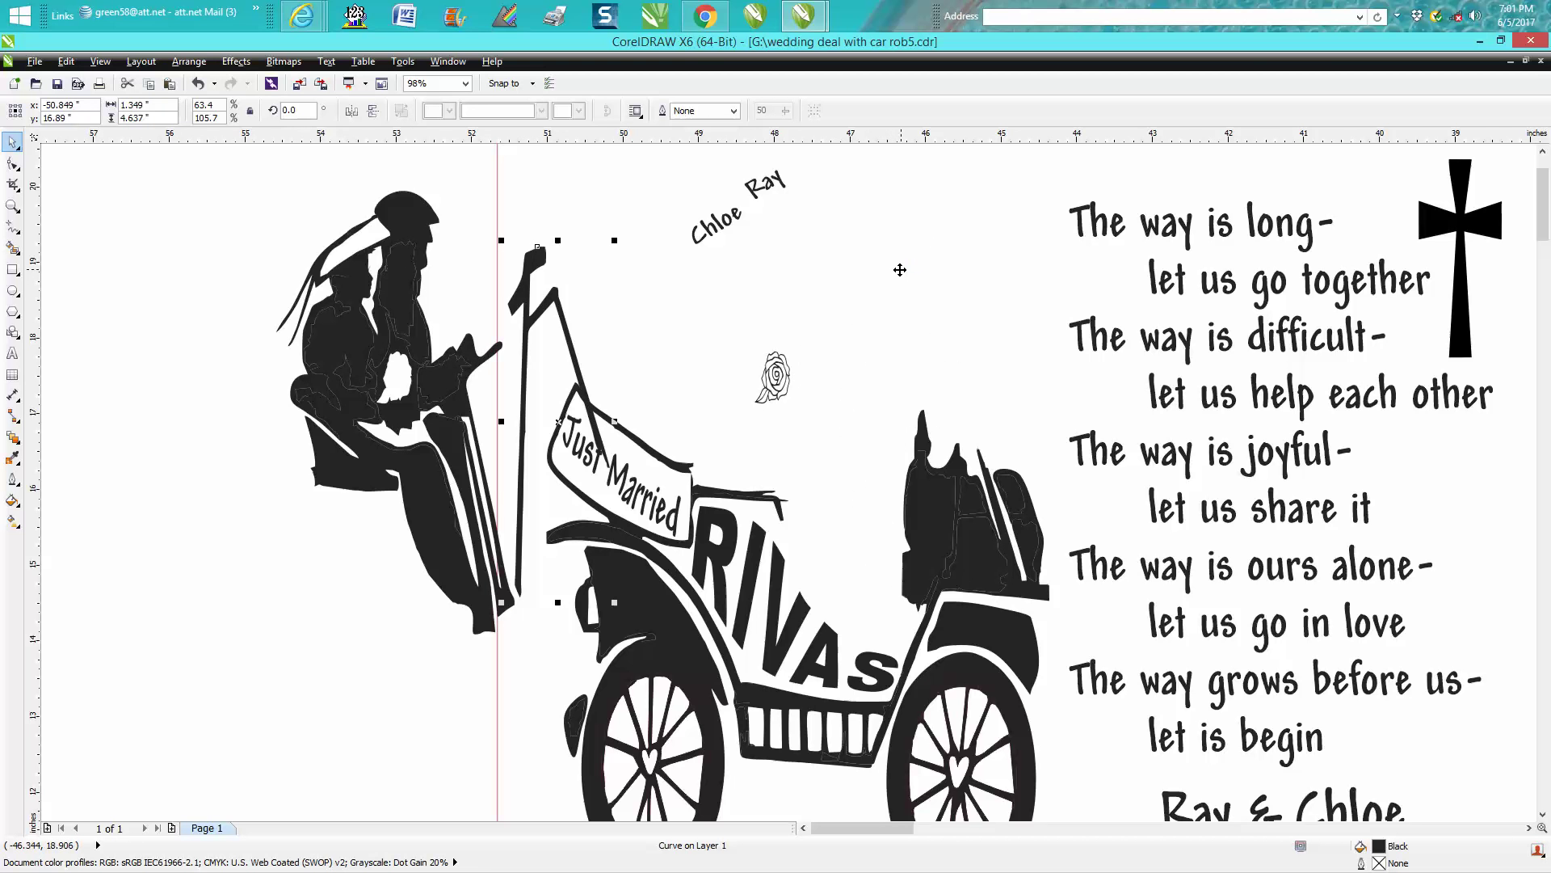
click(197, 83)
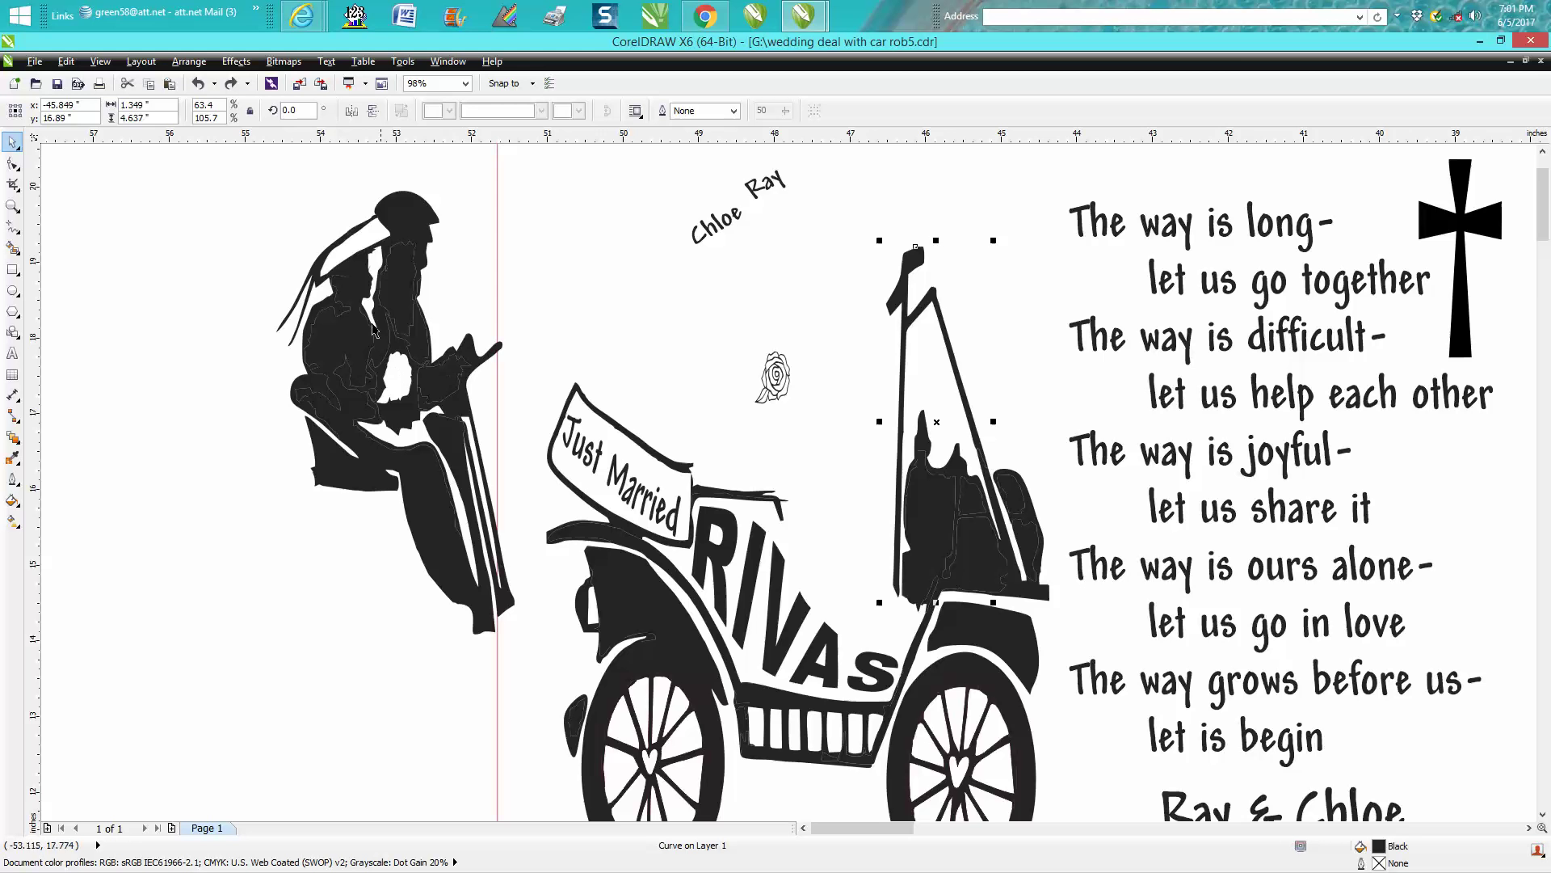
scroll(387, 317, down, 2)
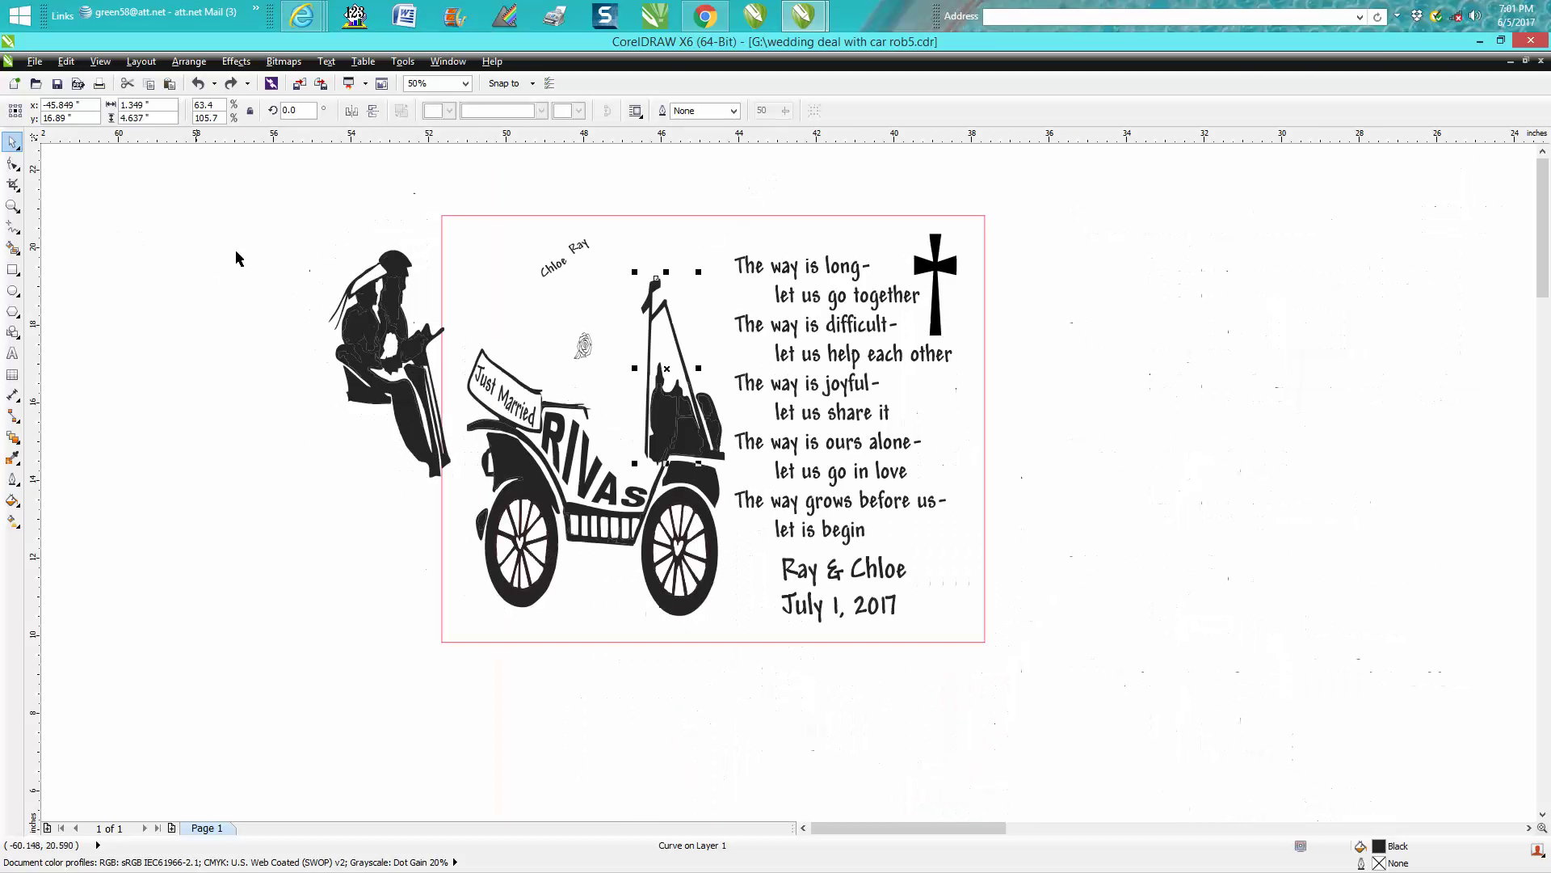
- Marquee-select the moved couple silhouette and nudge it another 5 inches left
click(13, 206)
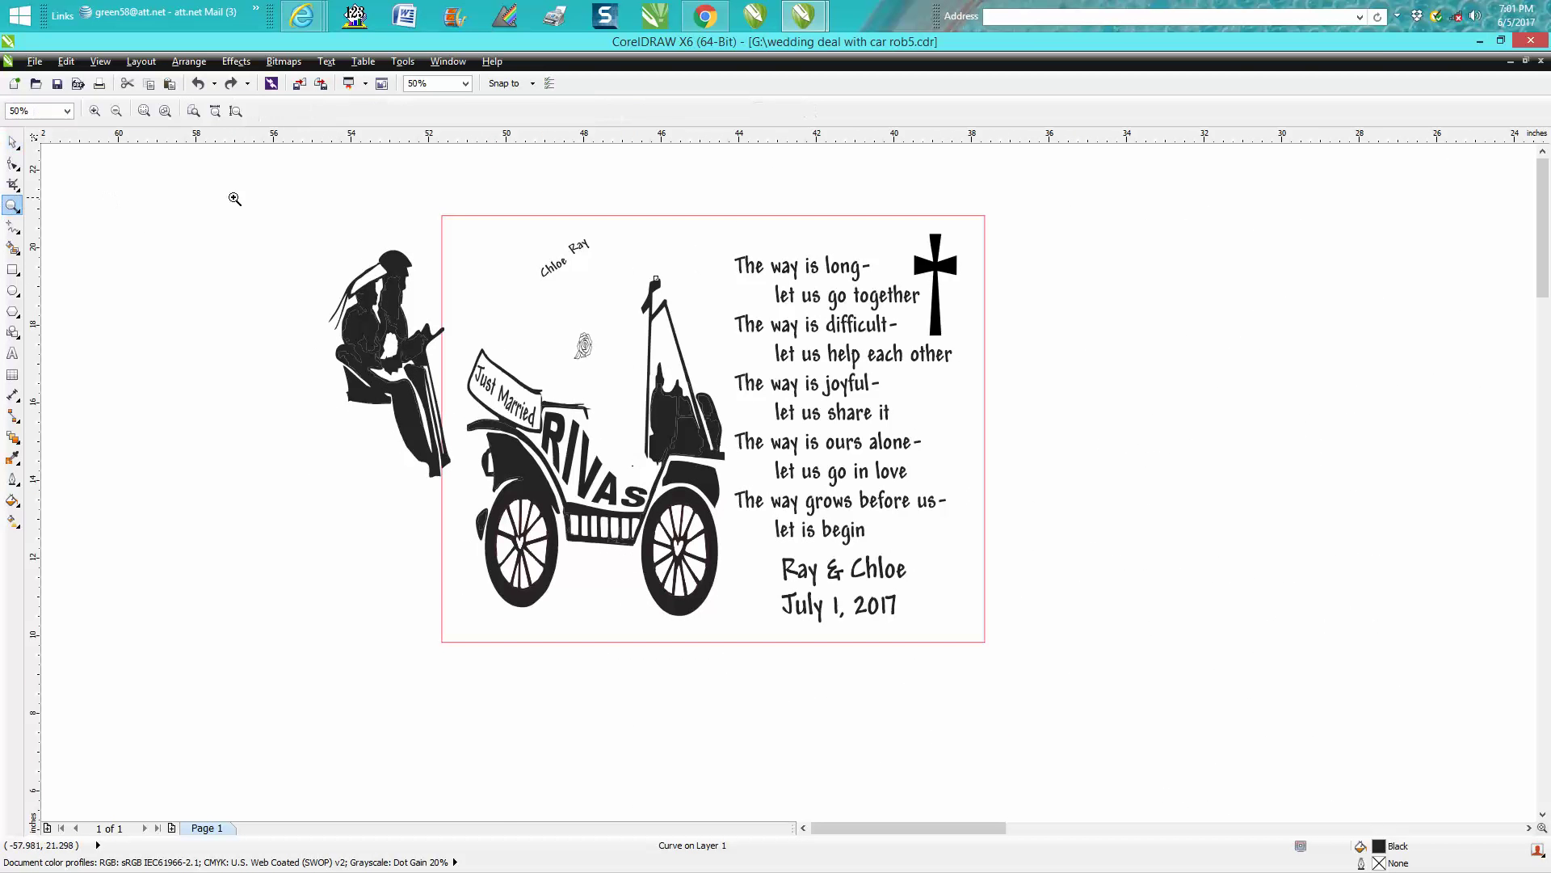
drag(249, 203, 489, 504)
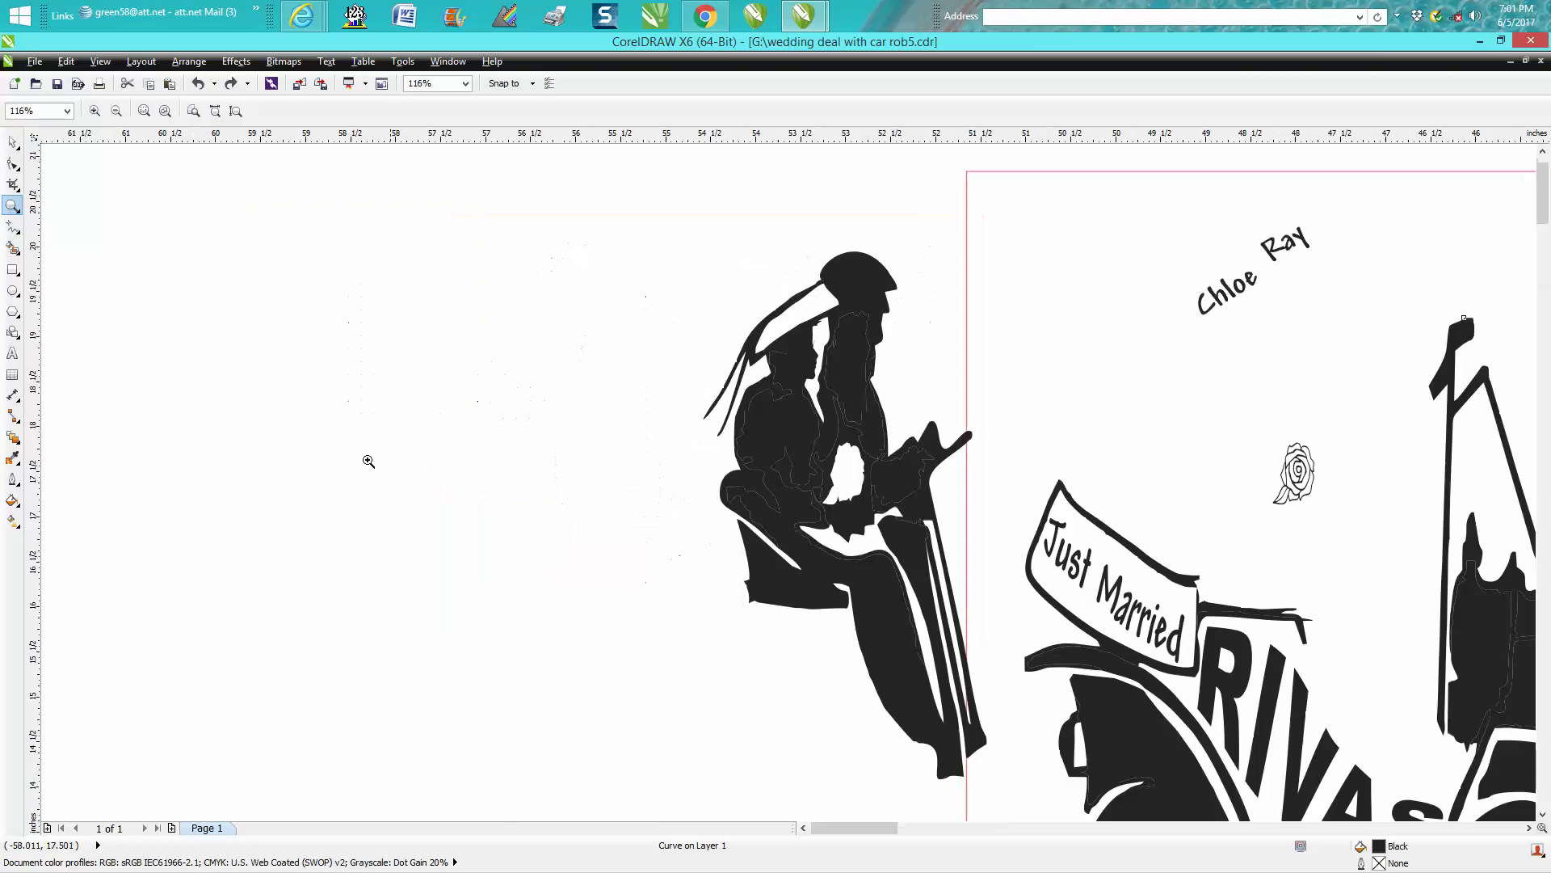
click(12, 142)
scroll(558, 260, down, 2)
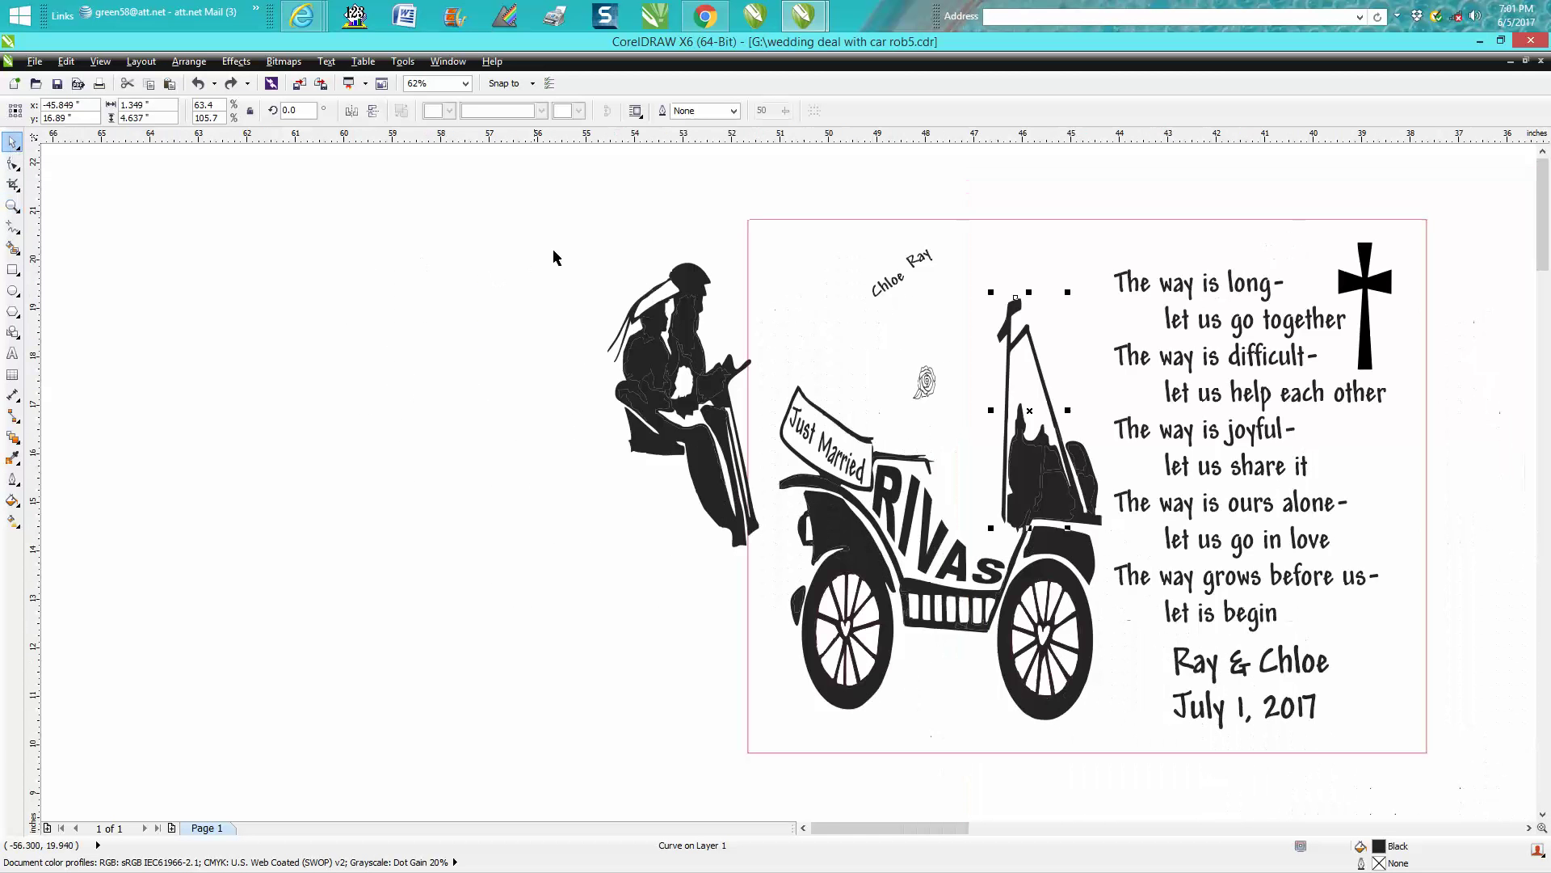
drag(563, 235, 796, 592)
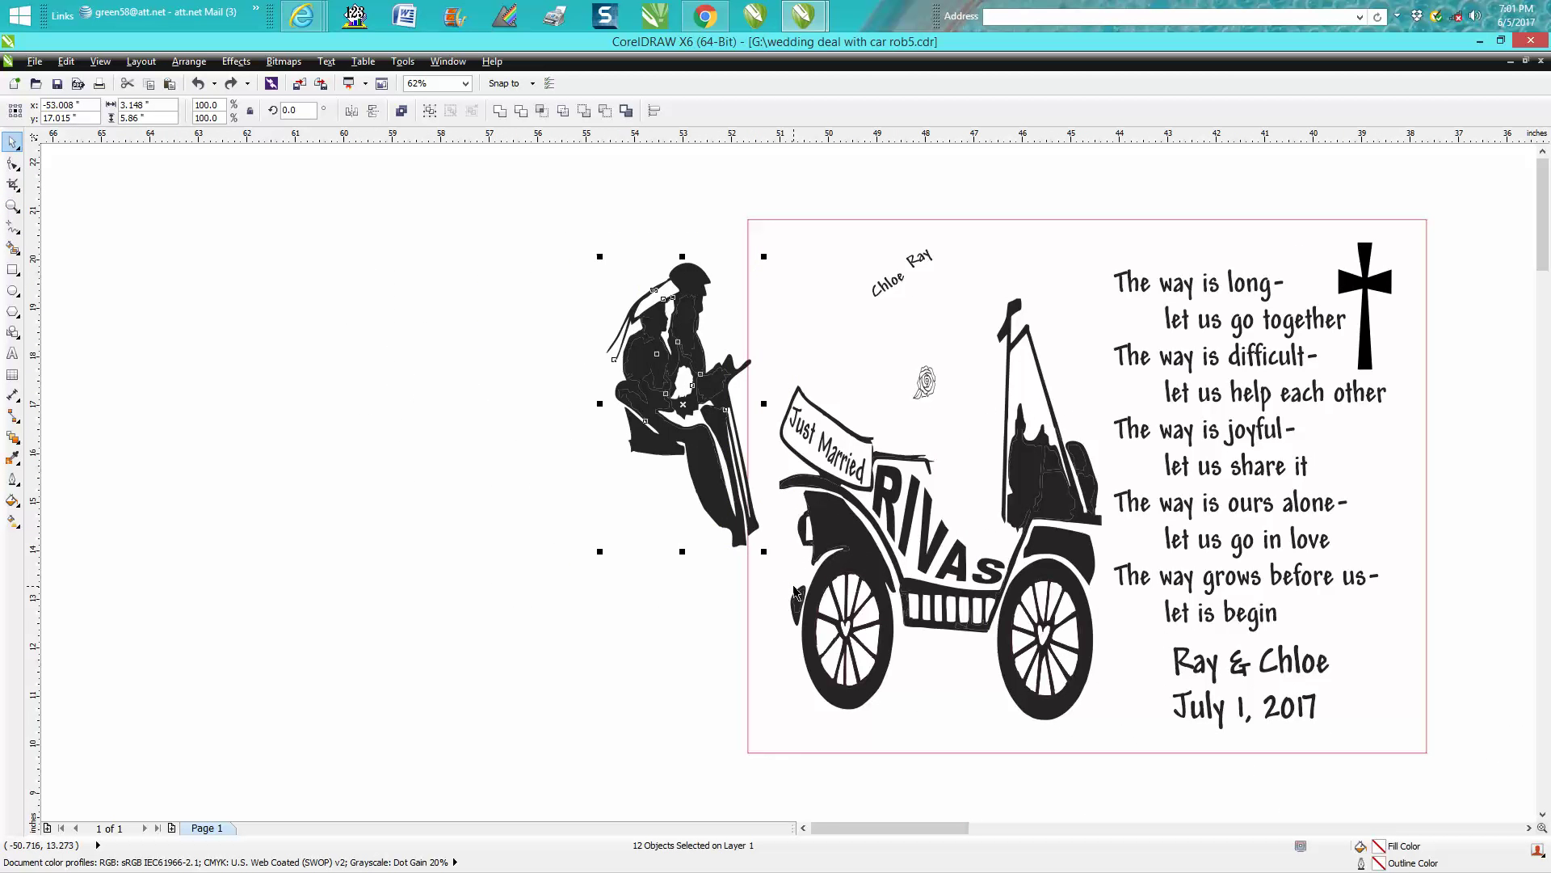
key(Left)
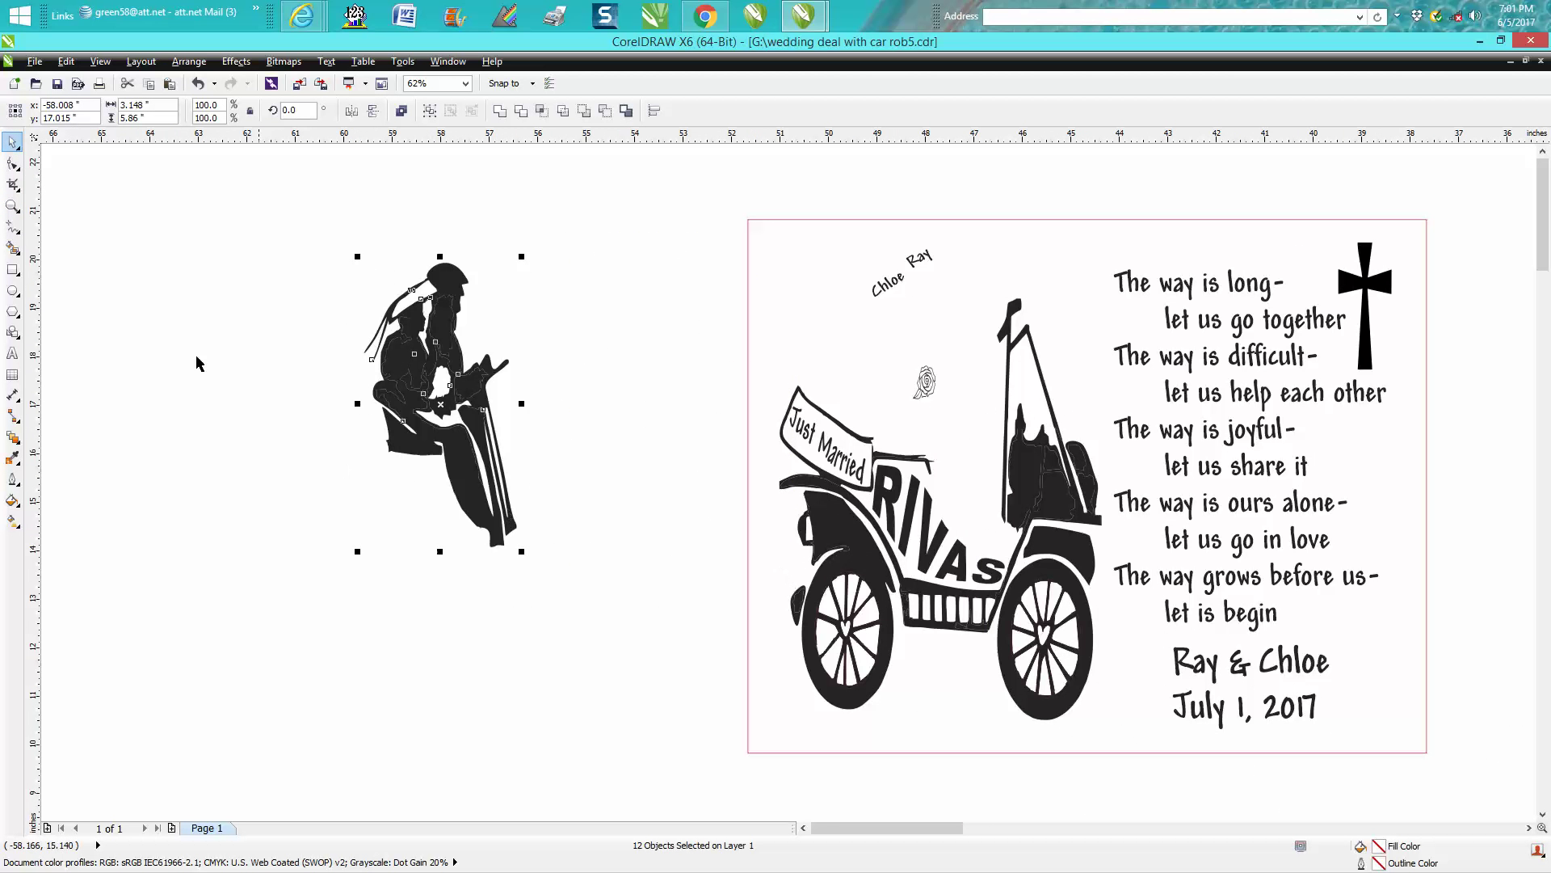
click(12, 205)
- Draw a rectangle around the couple silhouette and Smart Fill its empty area yellow
click(12, 269)
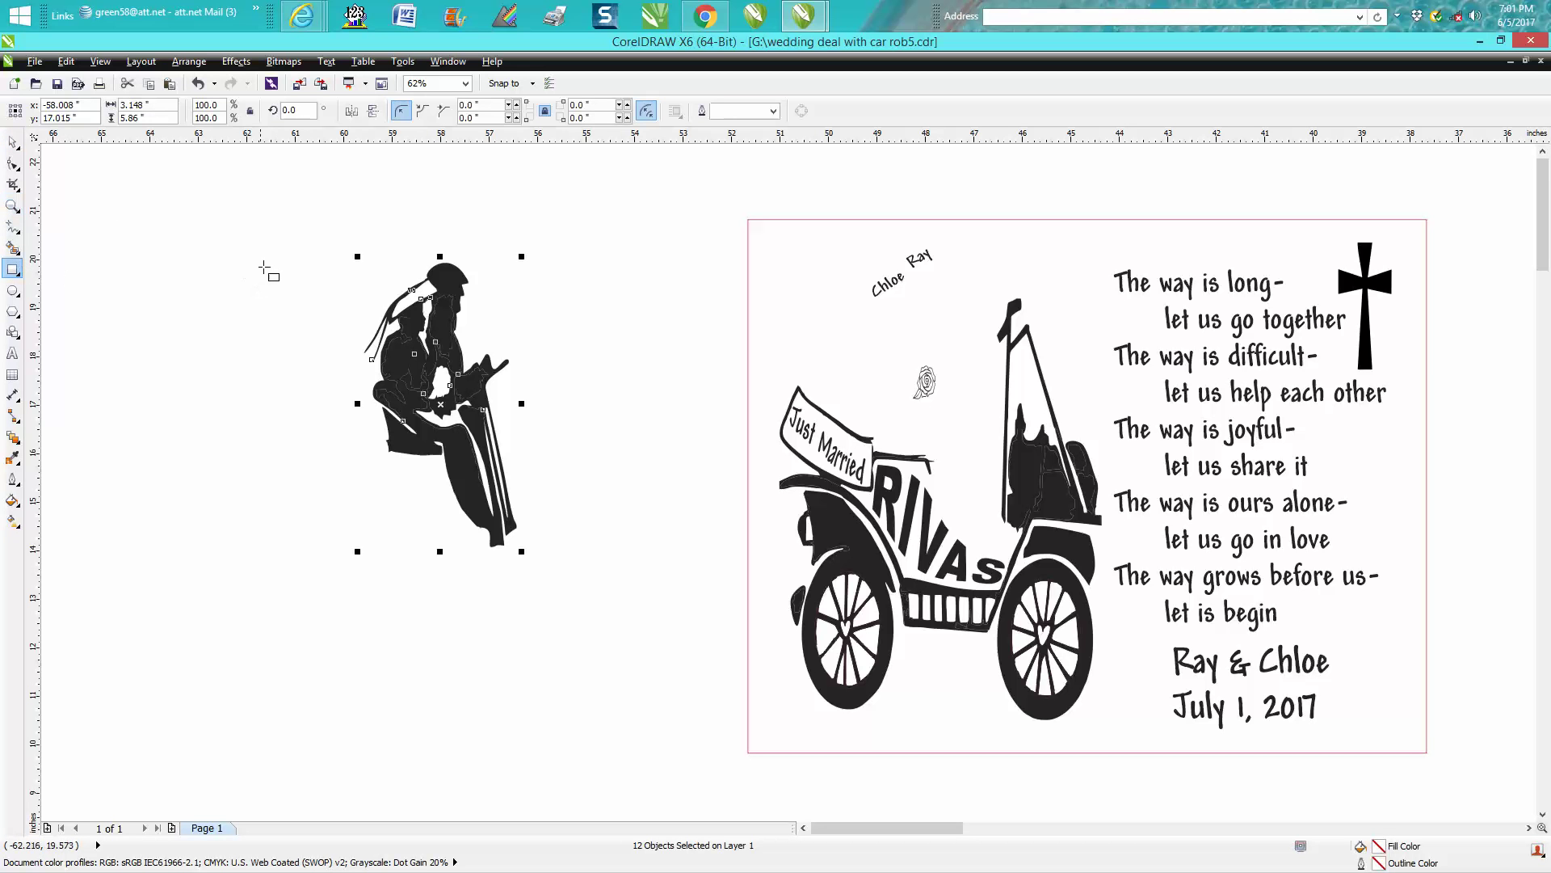
drag(350, 244, 555, 579)
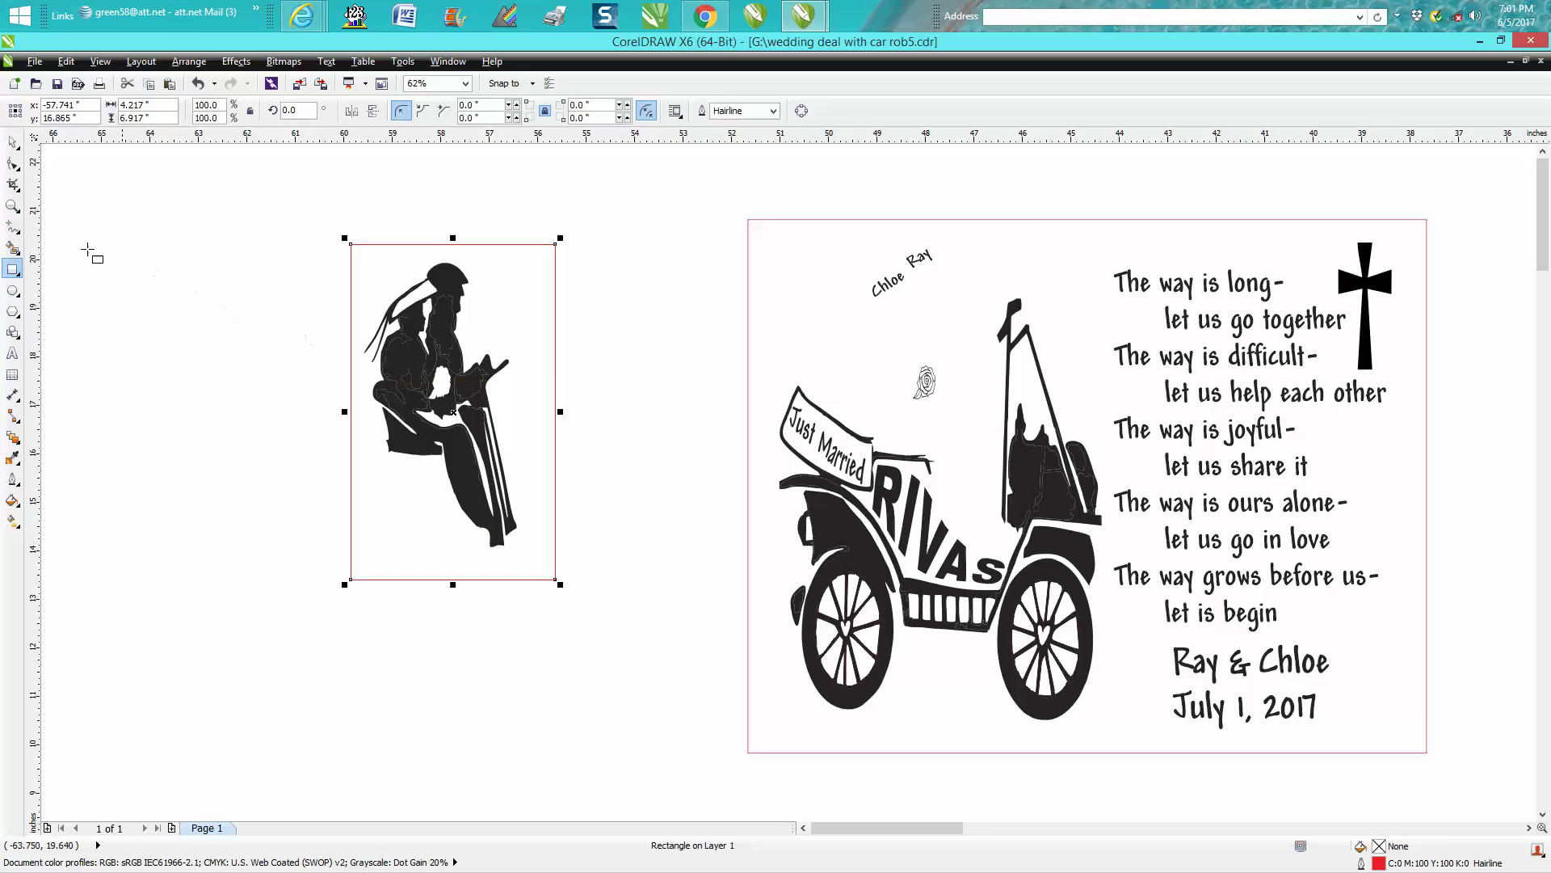
click(13, 250)
click(373, 264)
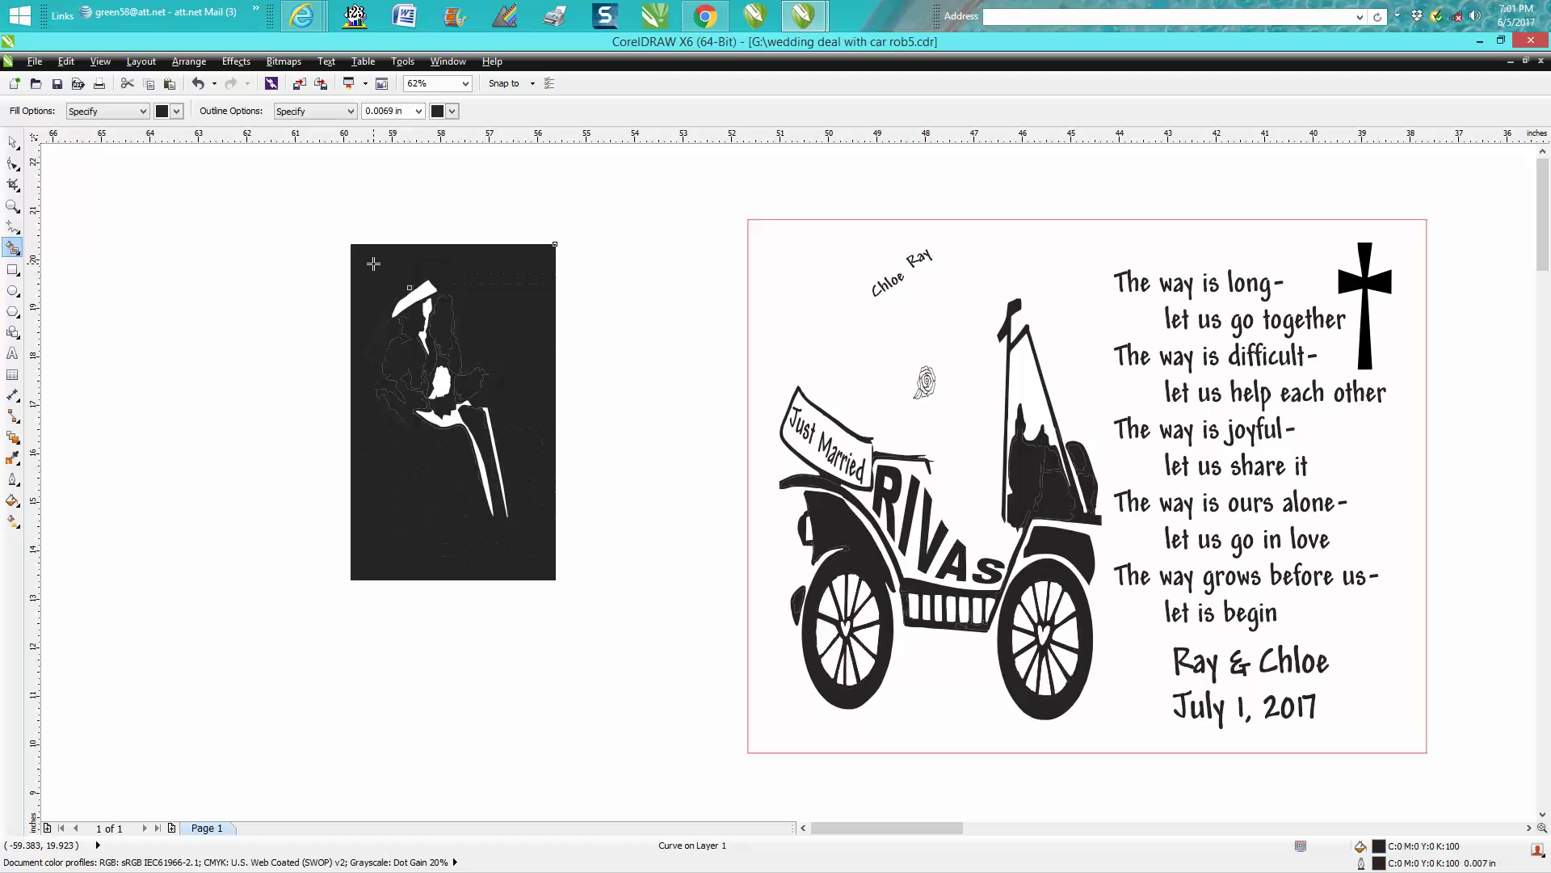
click(179, 115)
click(196, 158)
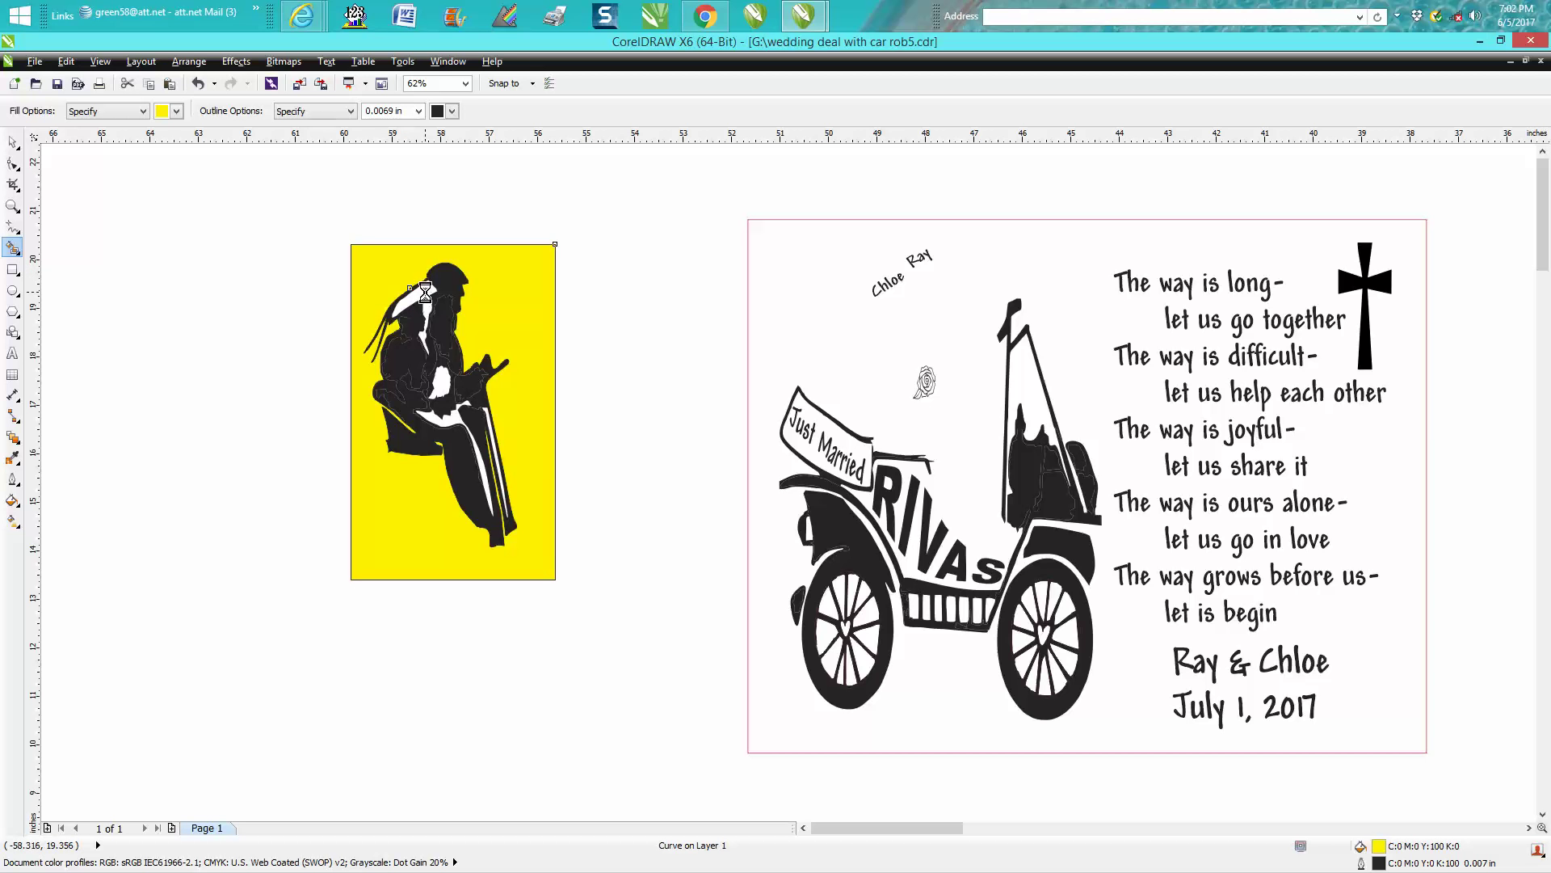
- Smart Fill the white veil, chest and leg-strip gaps of the couple, then select the yellow panel
click(426, 289)
click(442, 377)
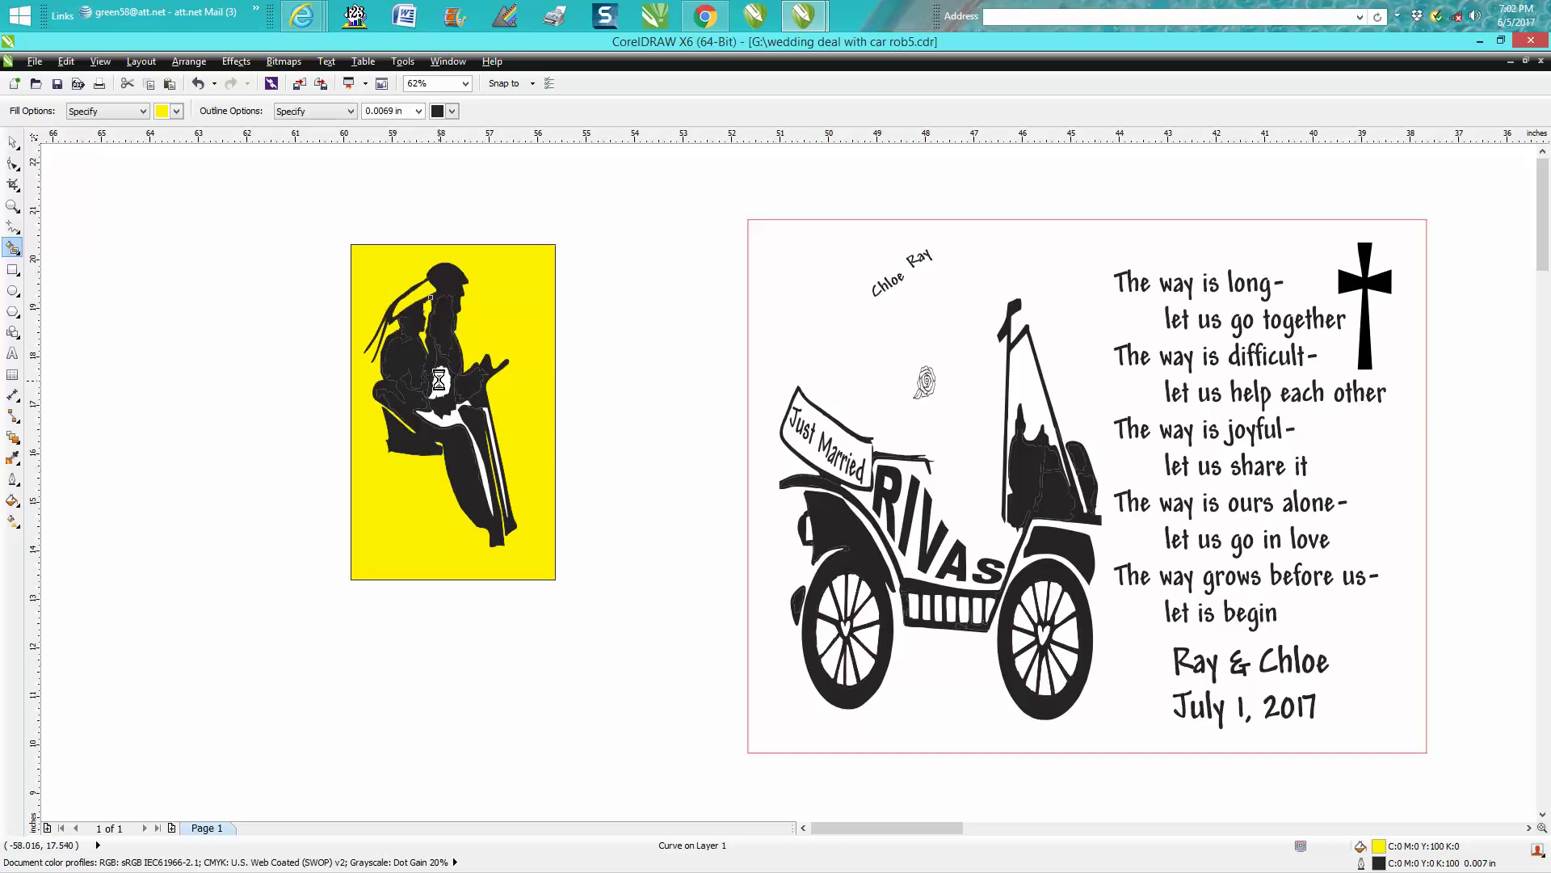
click(482, 427)
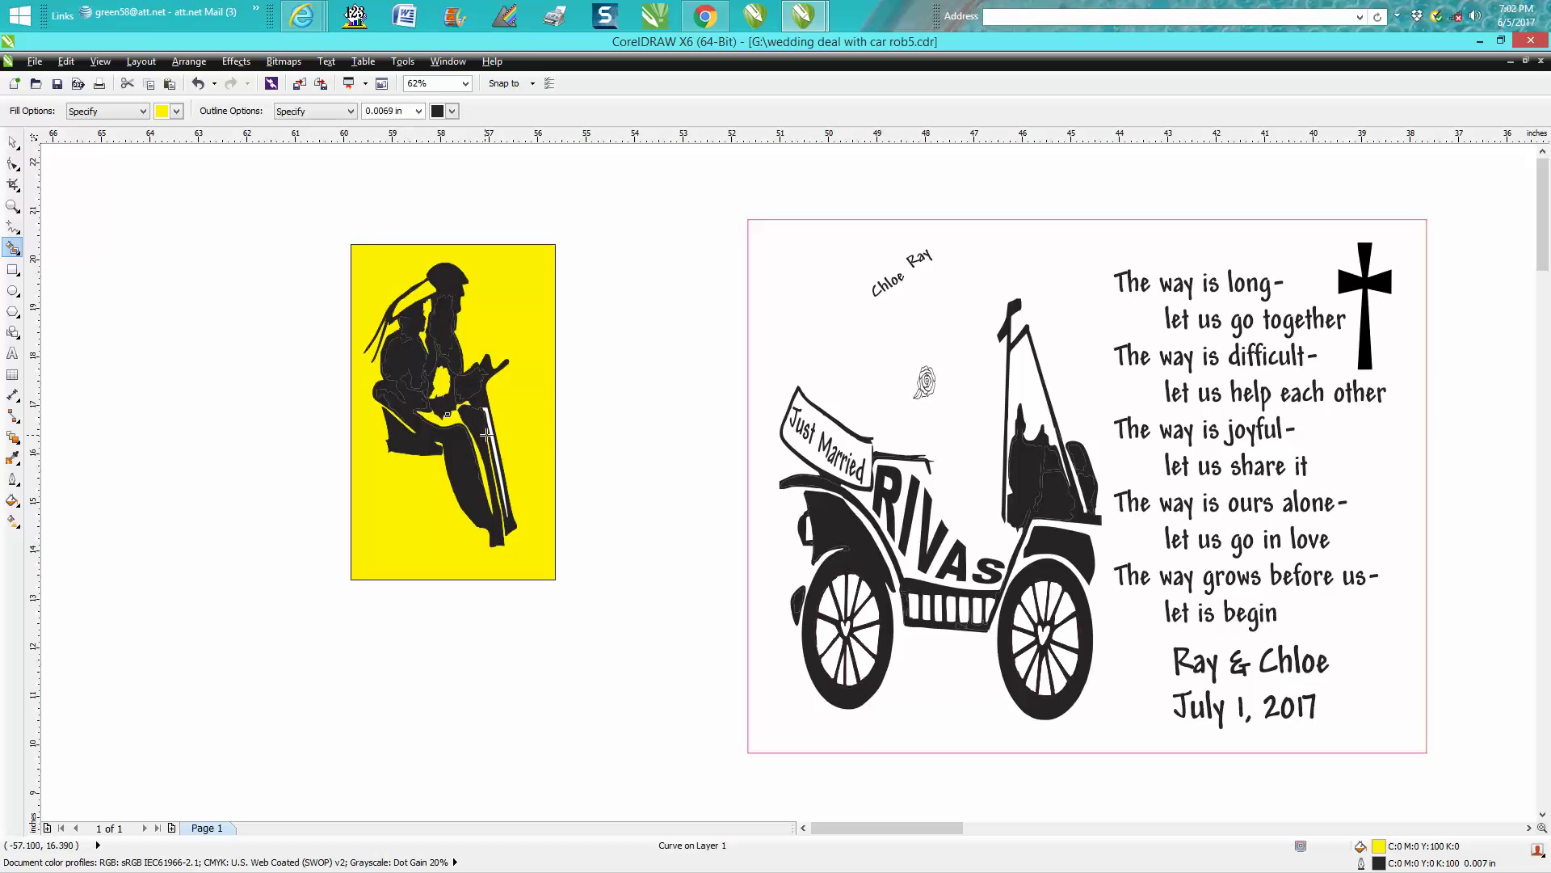
click(493, 437)
click(12, 143)
click(489, 301)
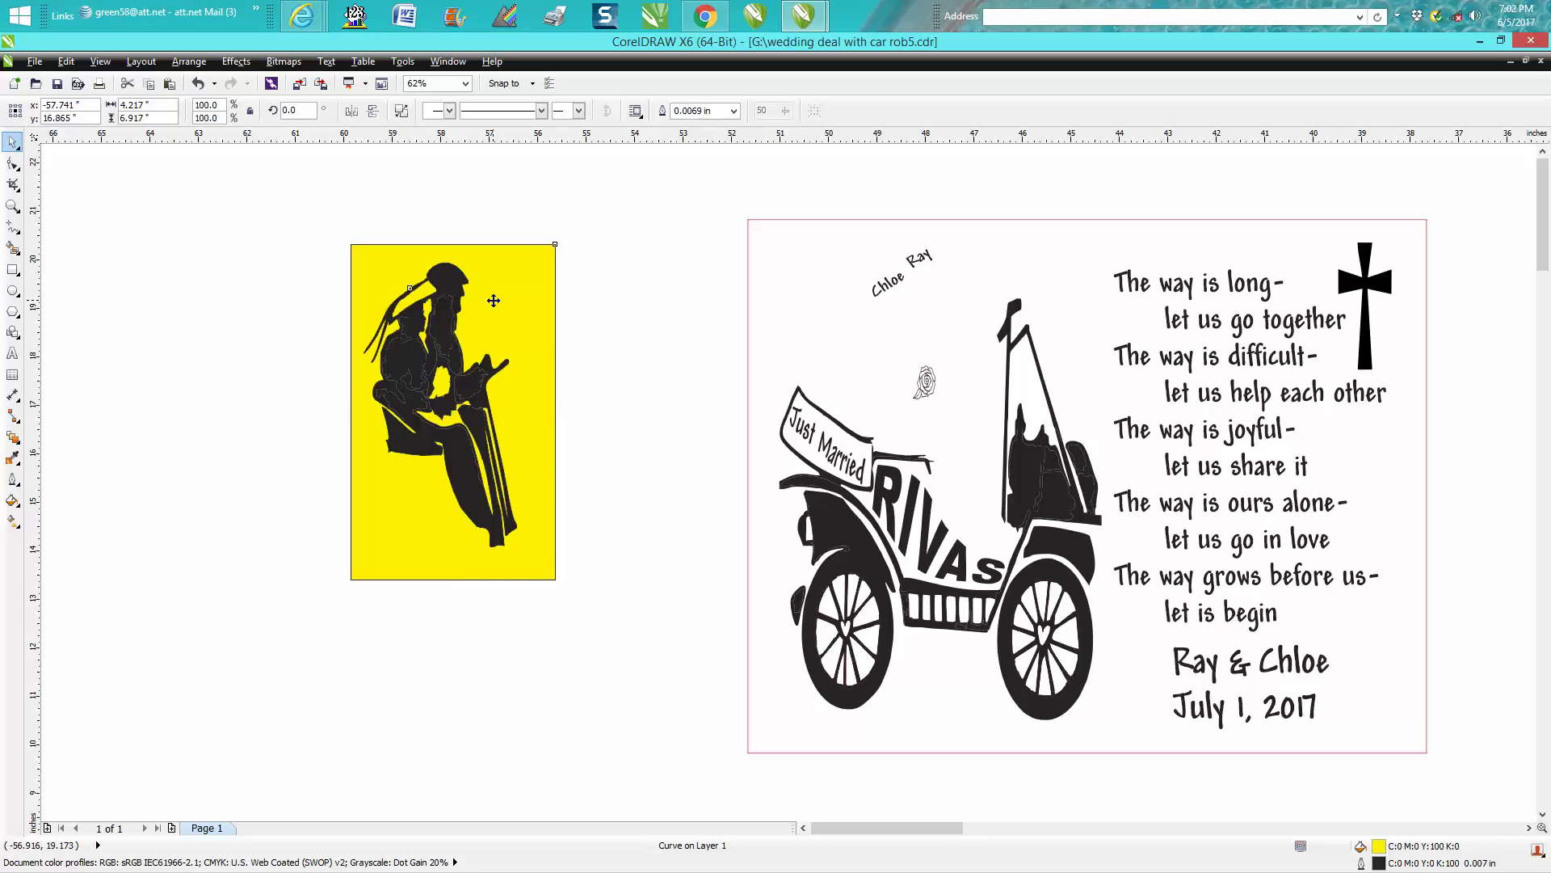
- Super-nudge the yellow panel plus the hat, sliver, chest and leg yellow pieces 5 inches left
key(shift+Left)
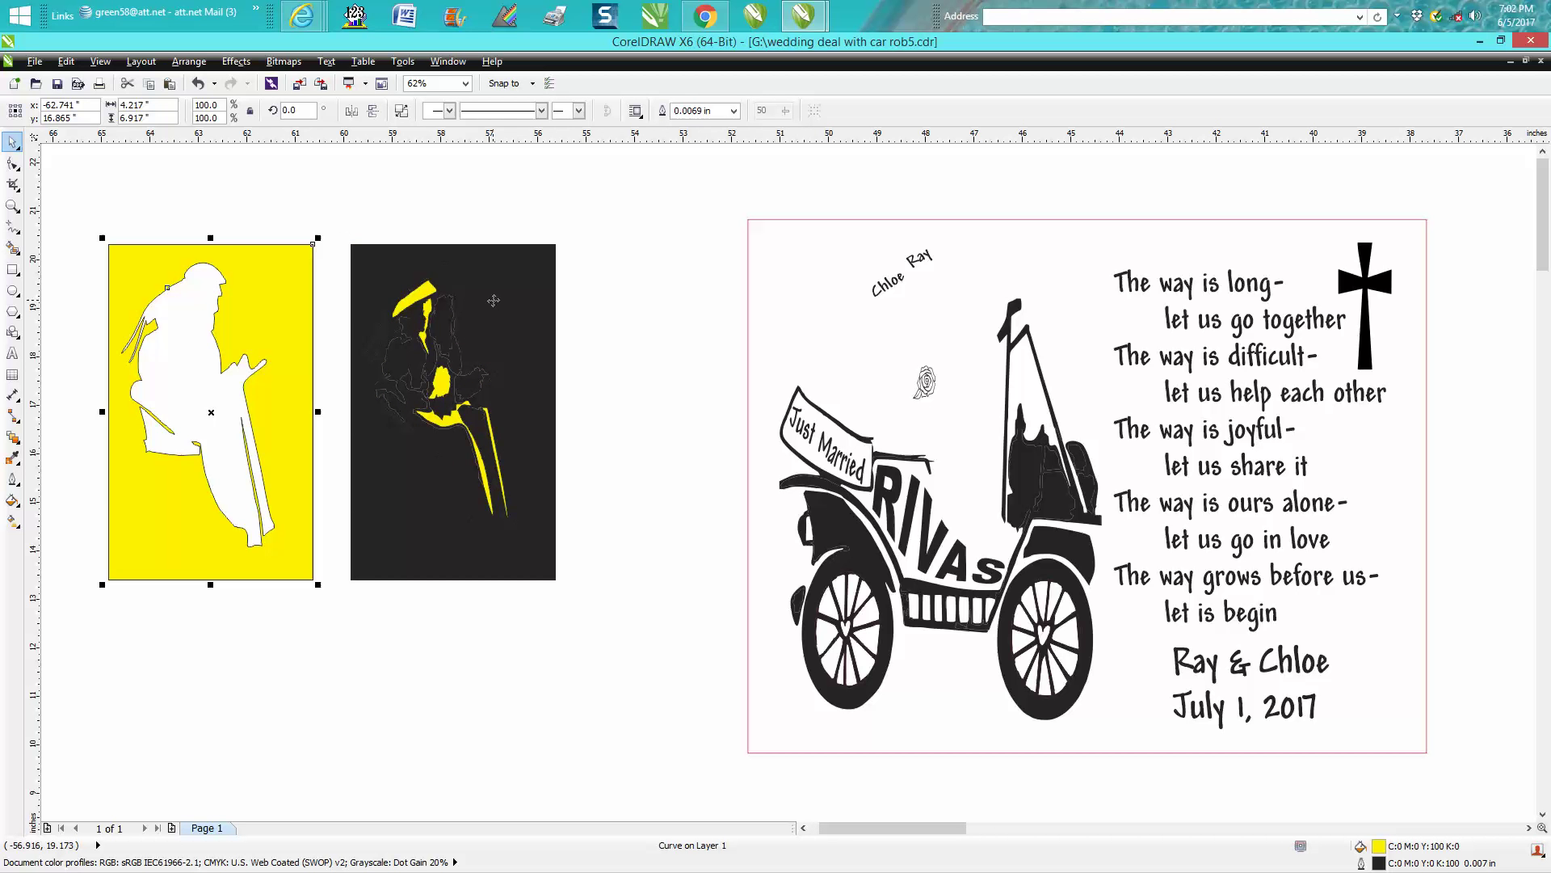
click(424, 301)
key(shift+Left)
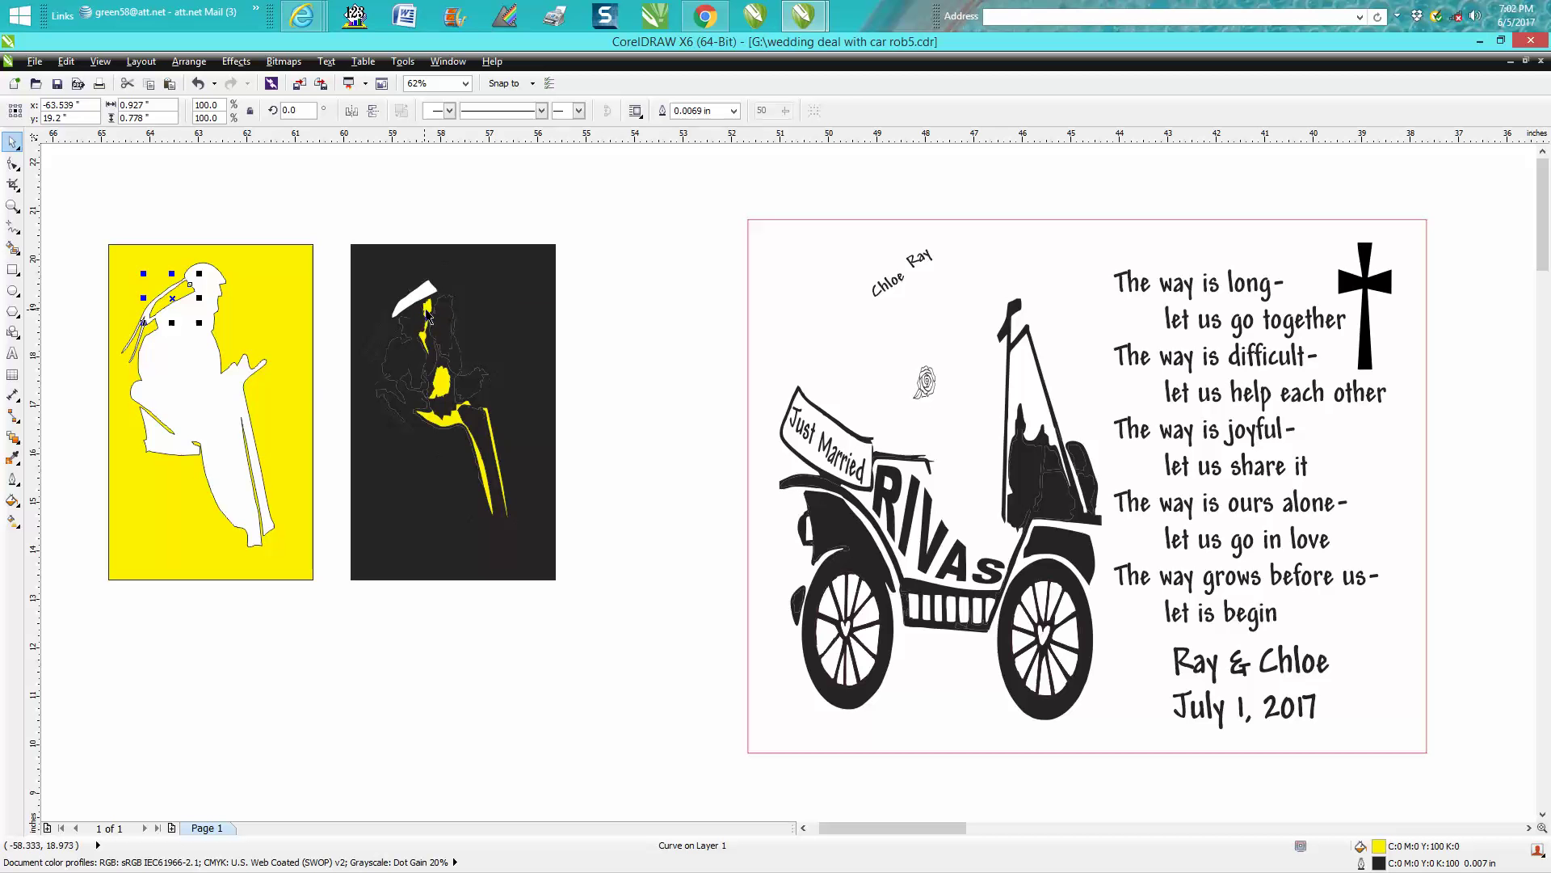
click(426, 328)
key(shift+Left)
click(440, 394)
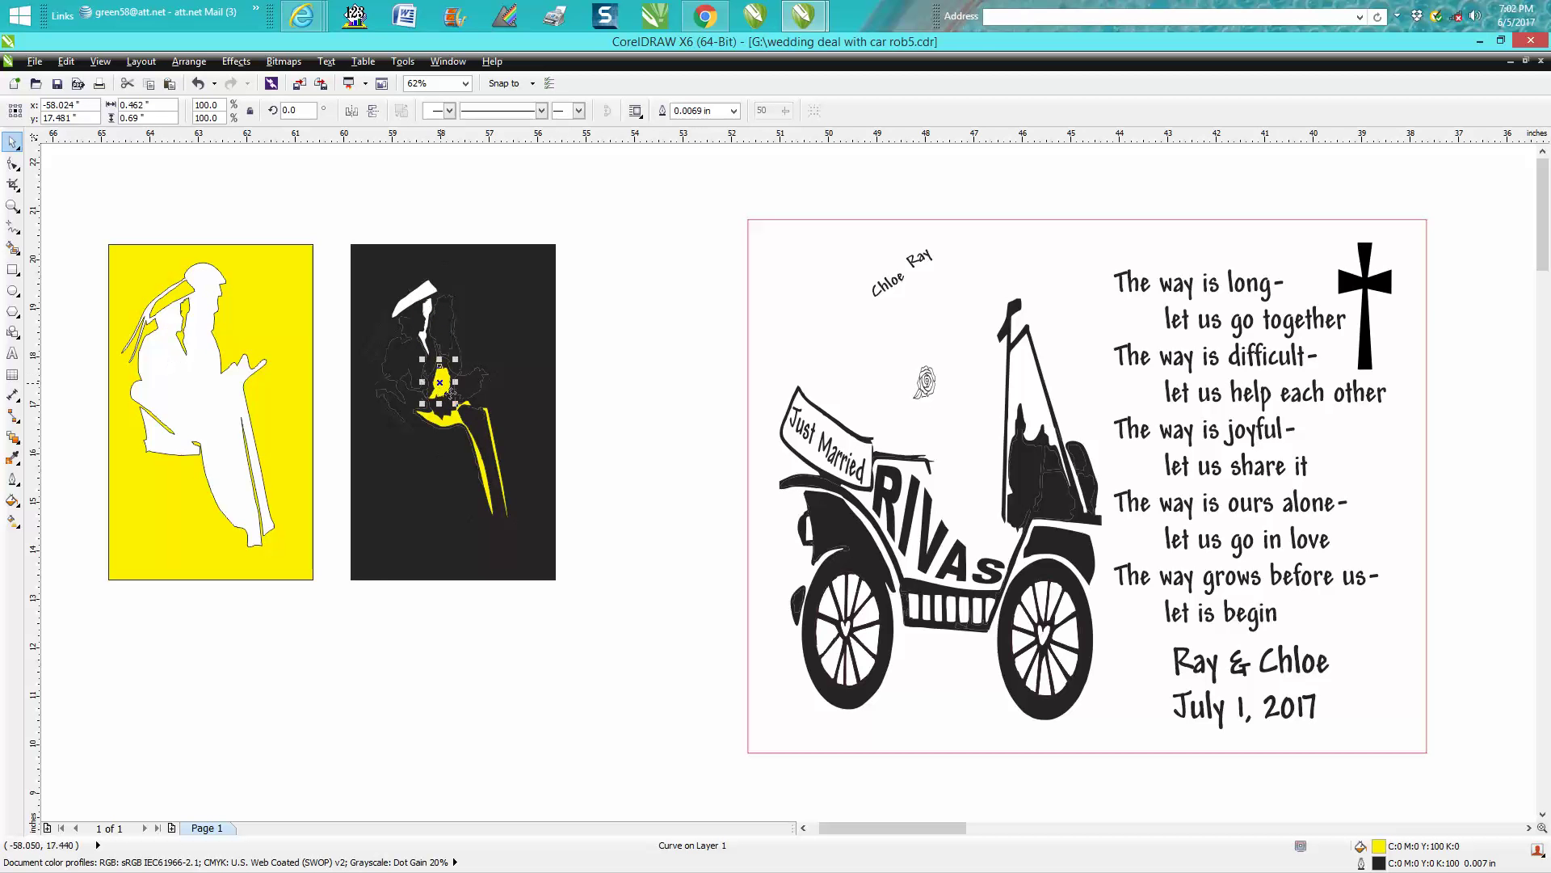
key(shift+Left)
click(478, 426)
key(shift+Left)
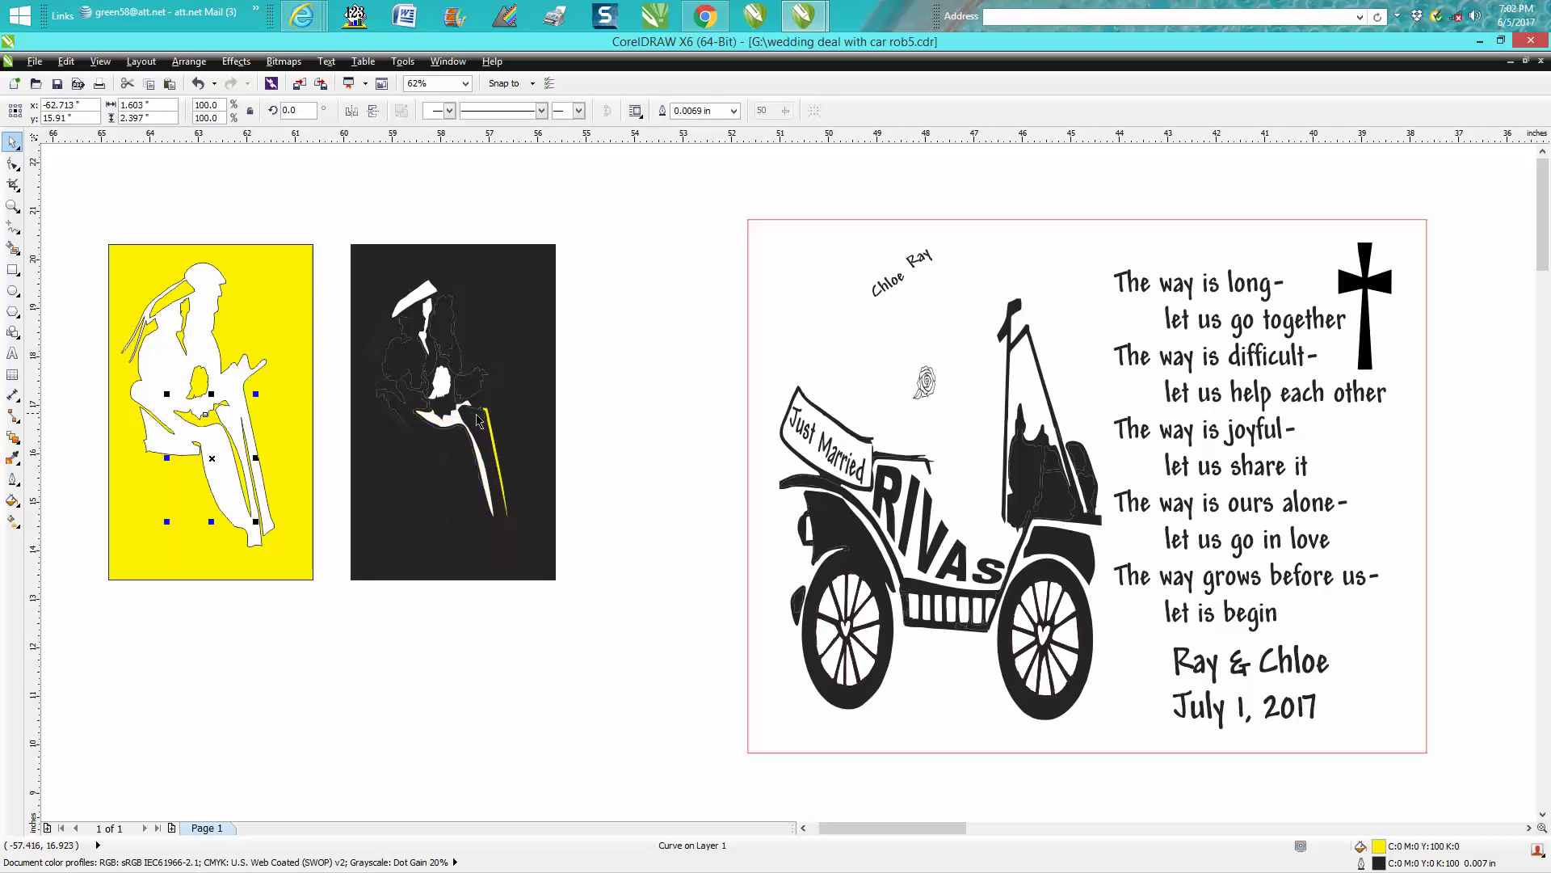
click(487, 425)
key(shift+Left)
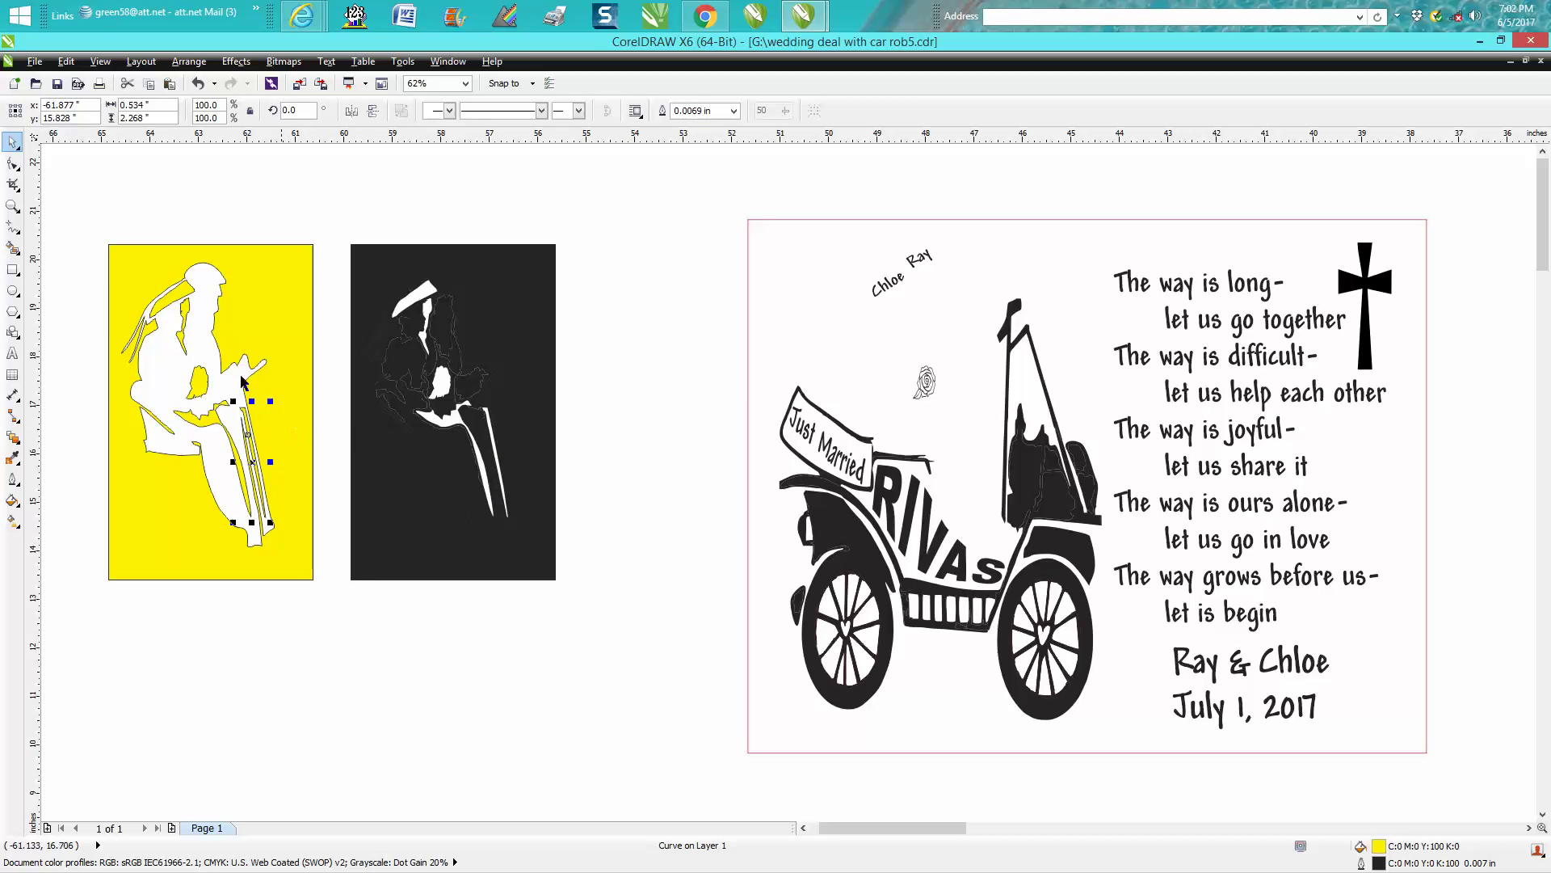
click(13, 248)
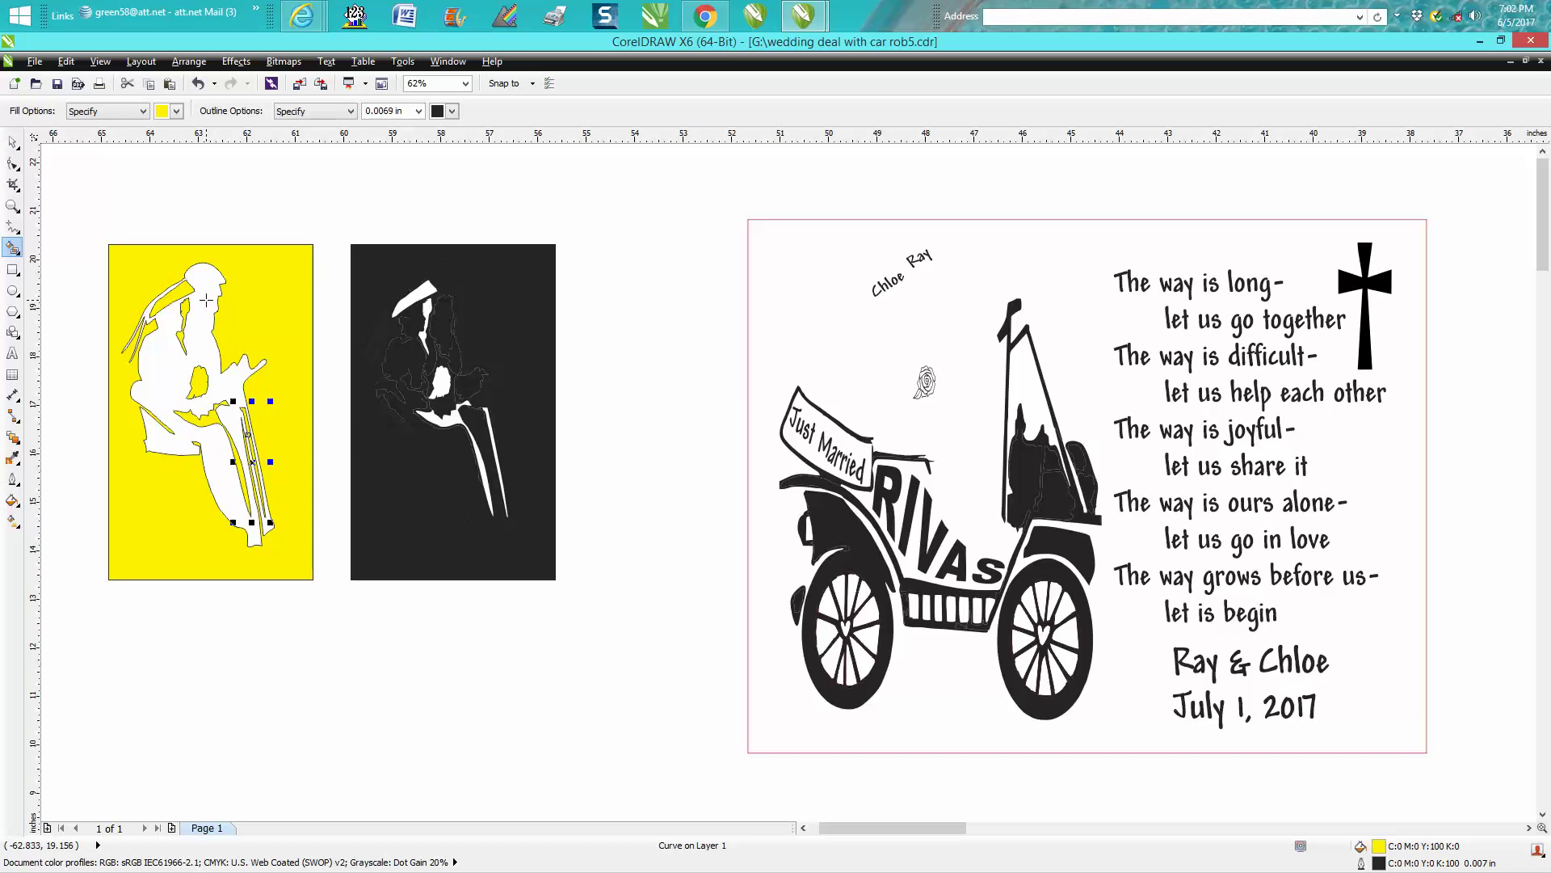
- Set the Smart Fill colour to black and delete the yellow panel behind the figure
click(176, 111)
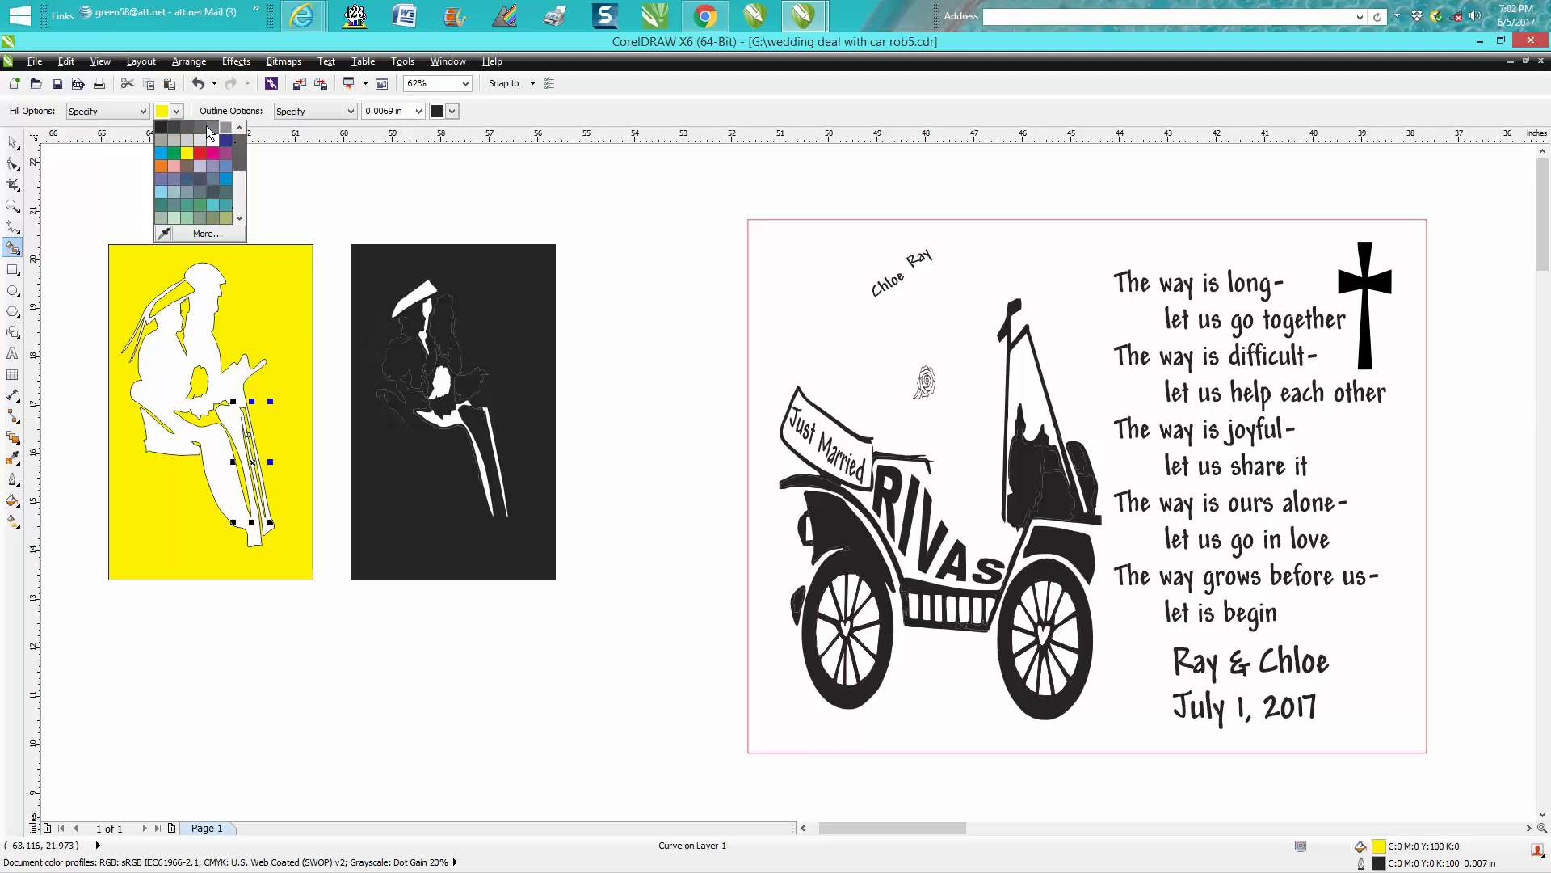
click(160, 127)
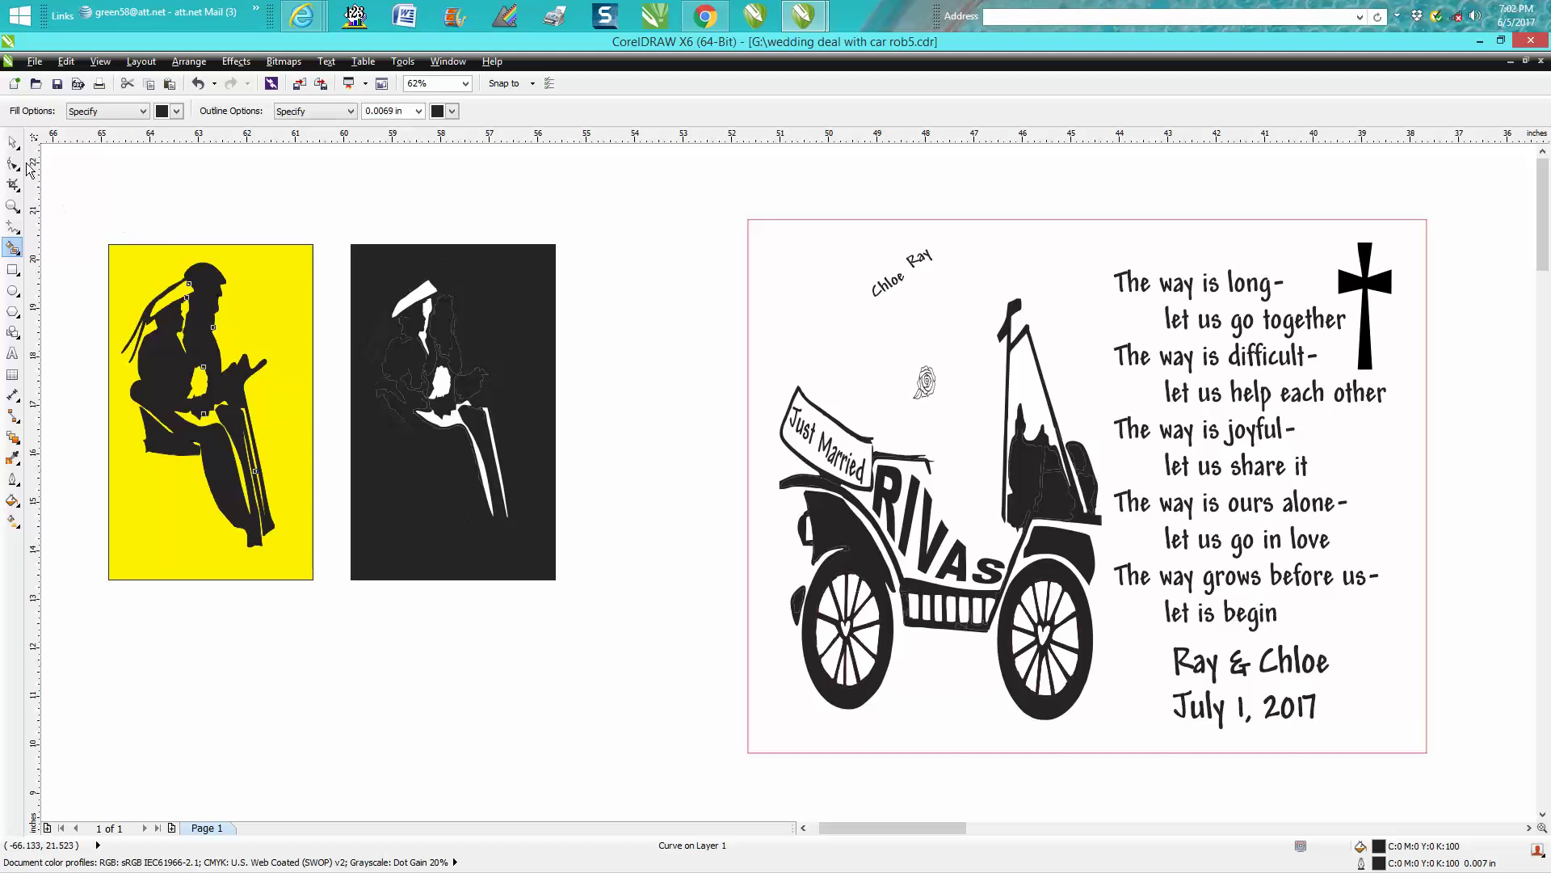
click(13, 142)
click(141, 256)
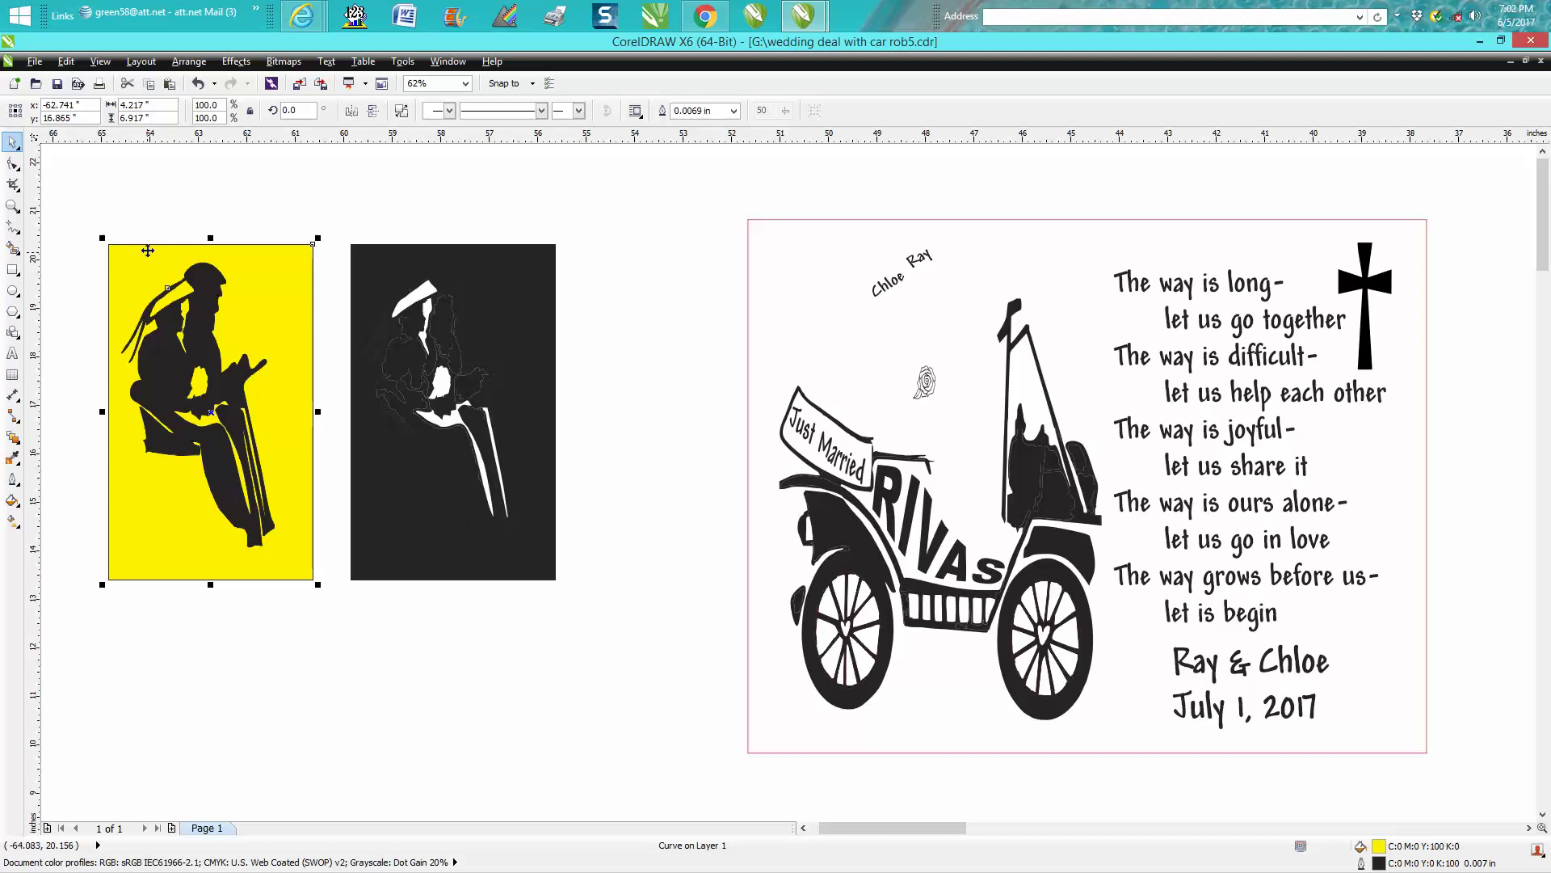
key(Delete)
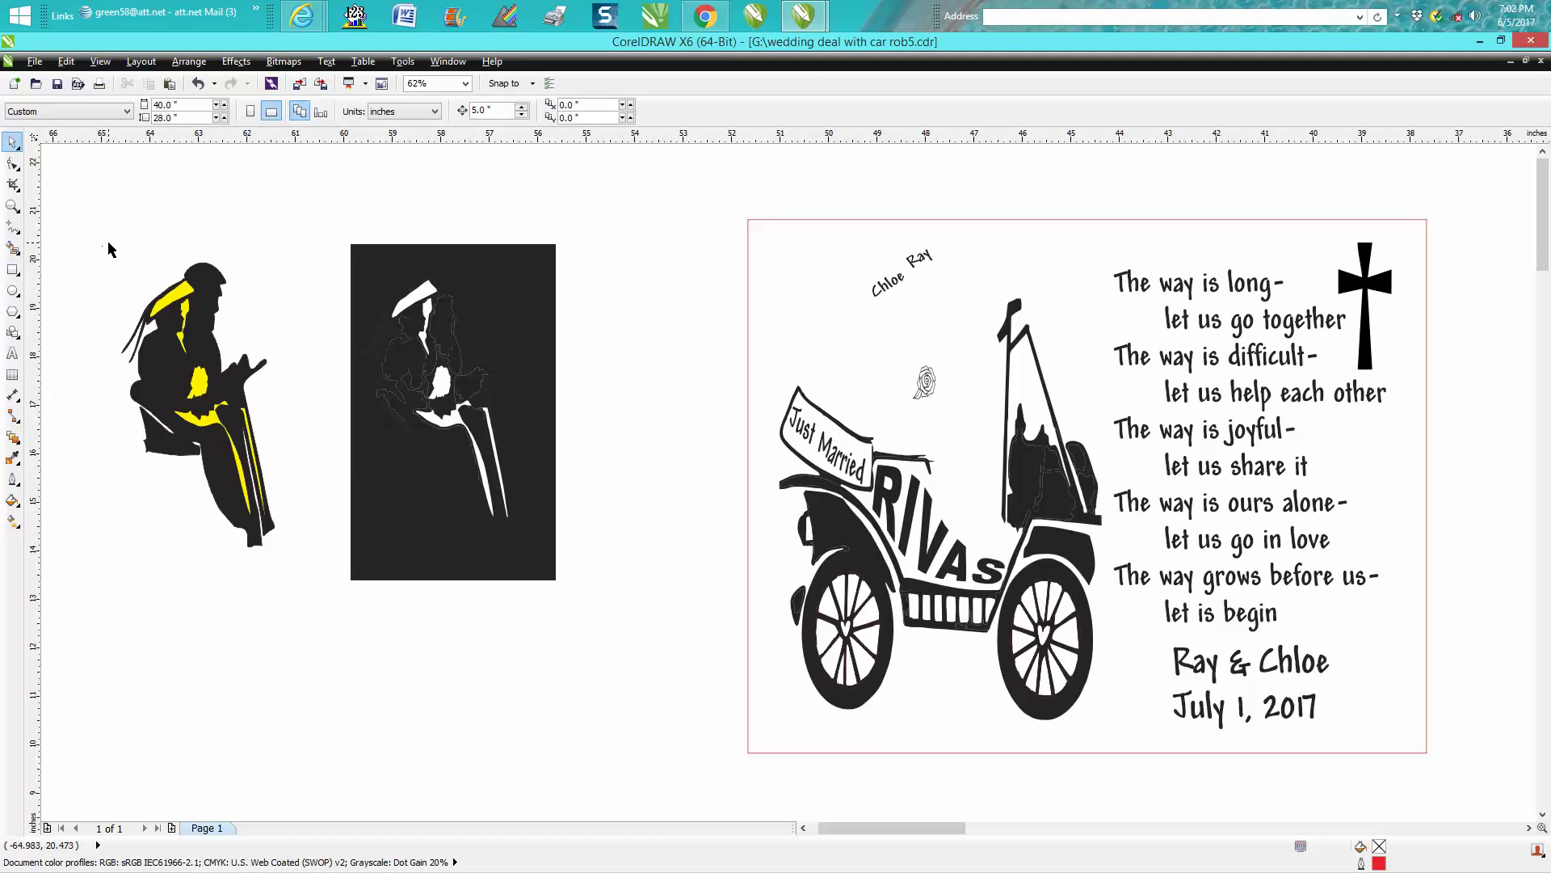
- Delete the leftover yellow head, figure, chest and lap pieces
click(177, 294)
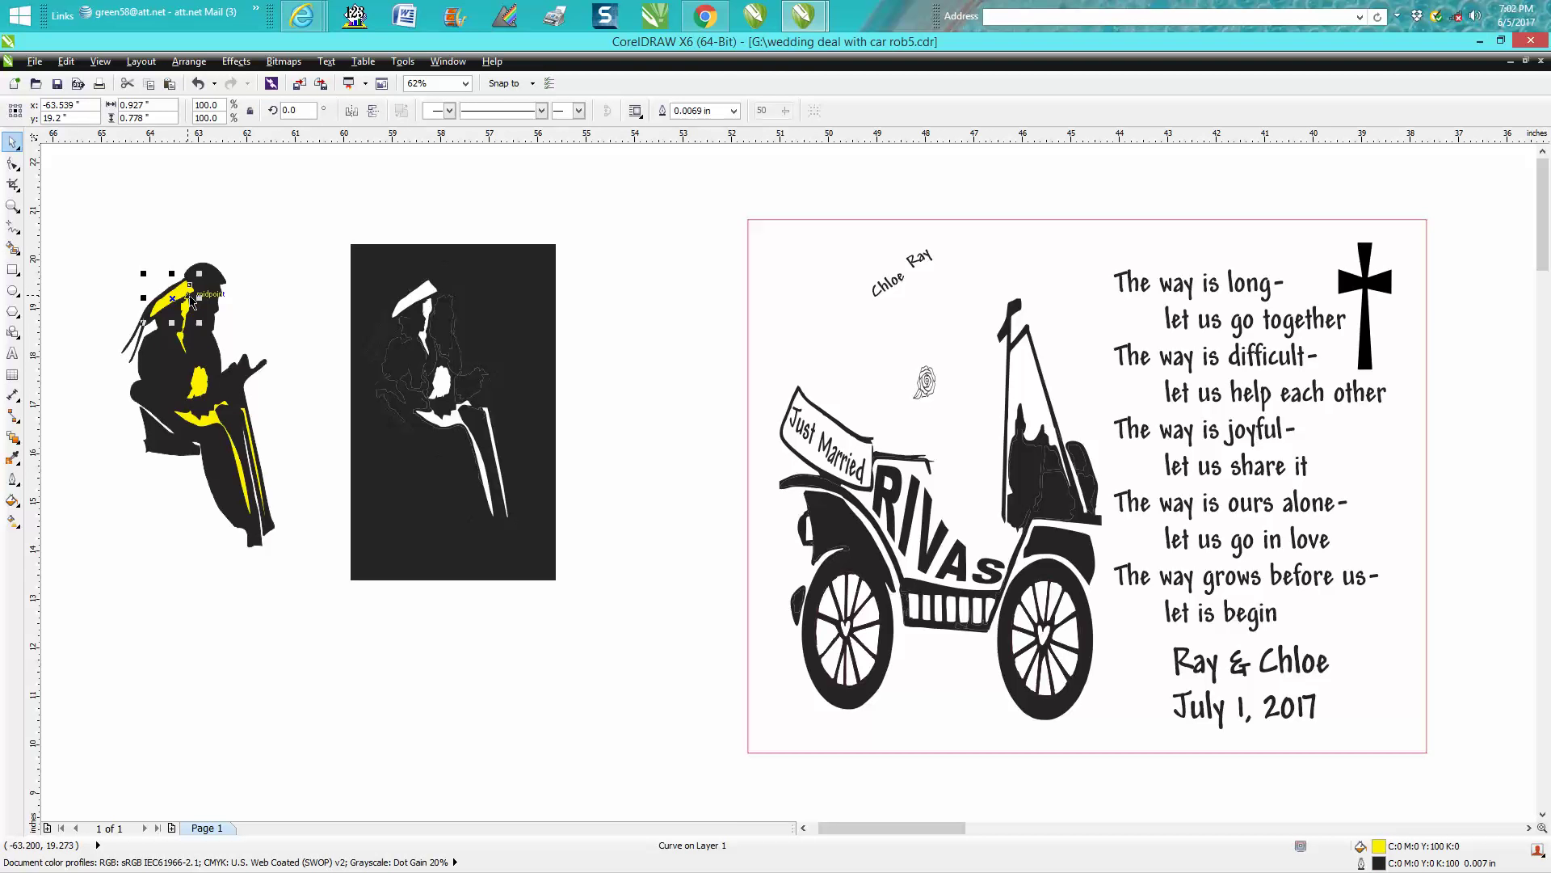
key(Delete)
click(185, 315)
key(Delete)
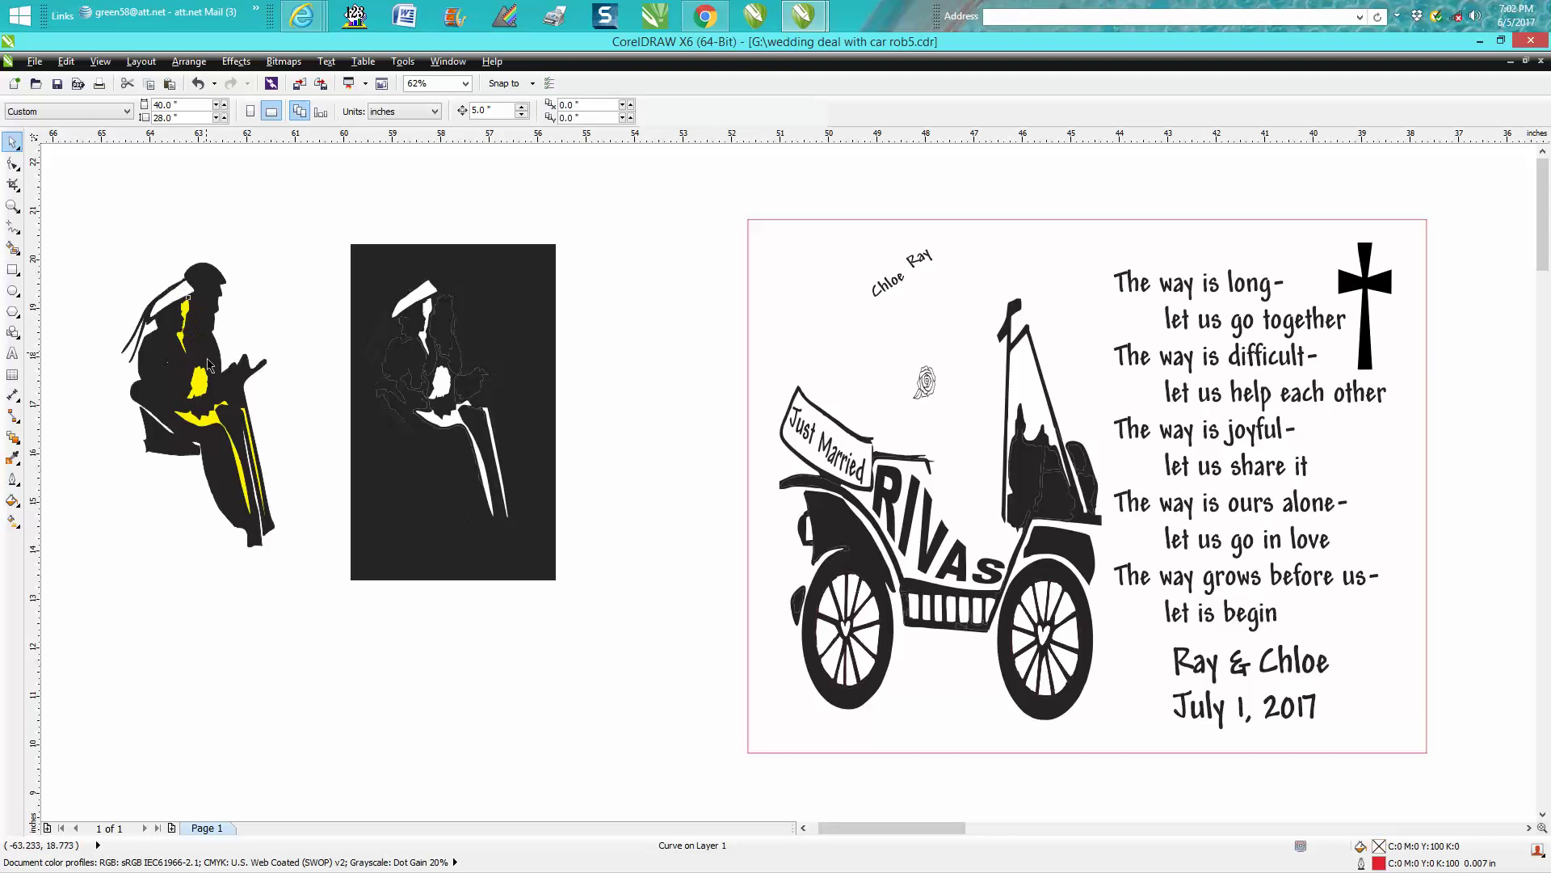
click(199, 380)
key(Delete)
click(210, 424)
key(Delete)
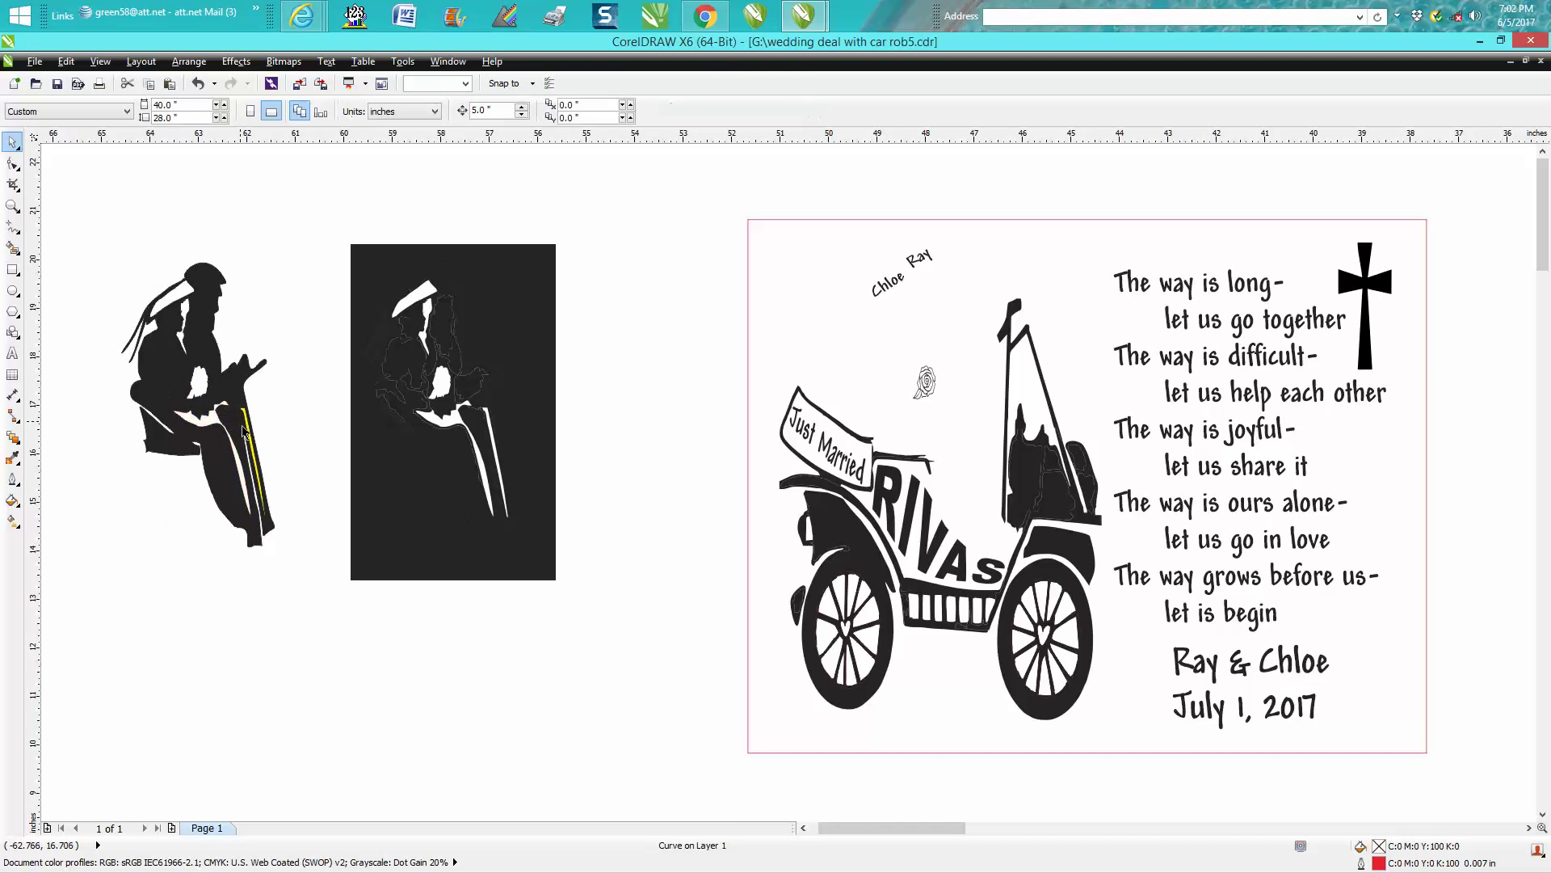
click(250, 439)
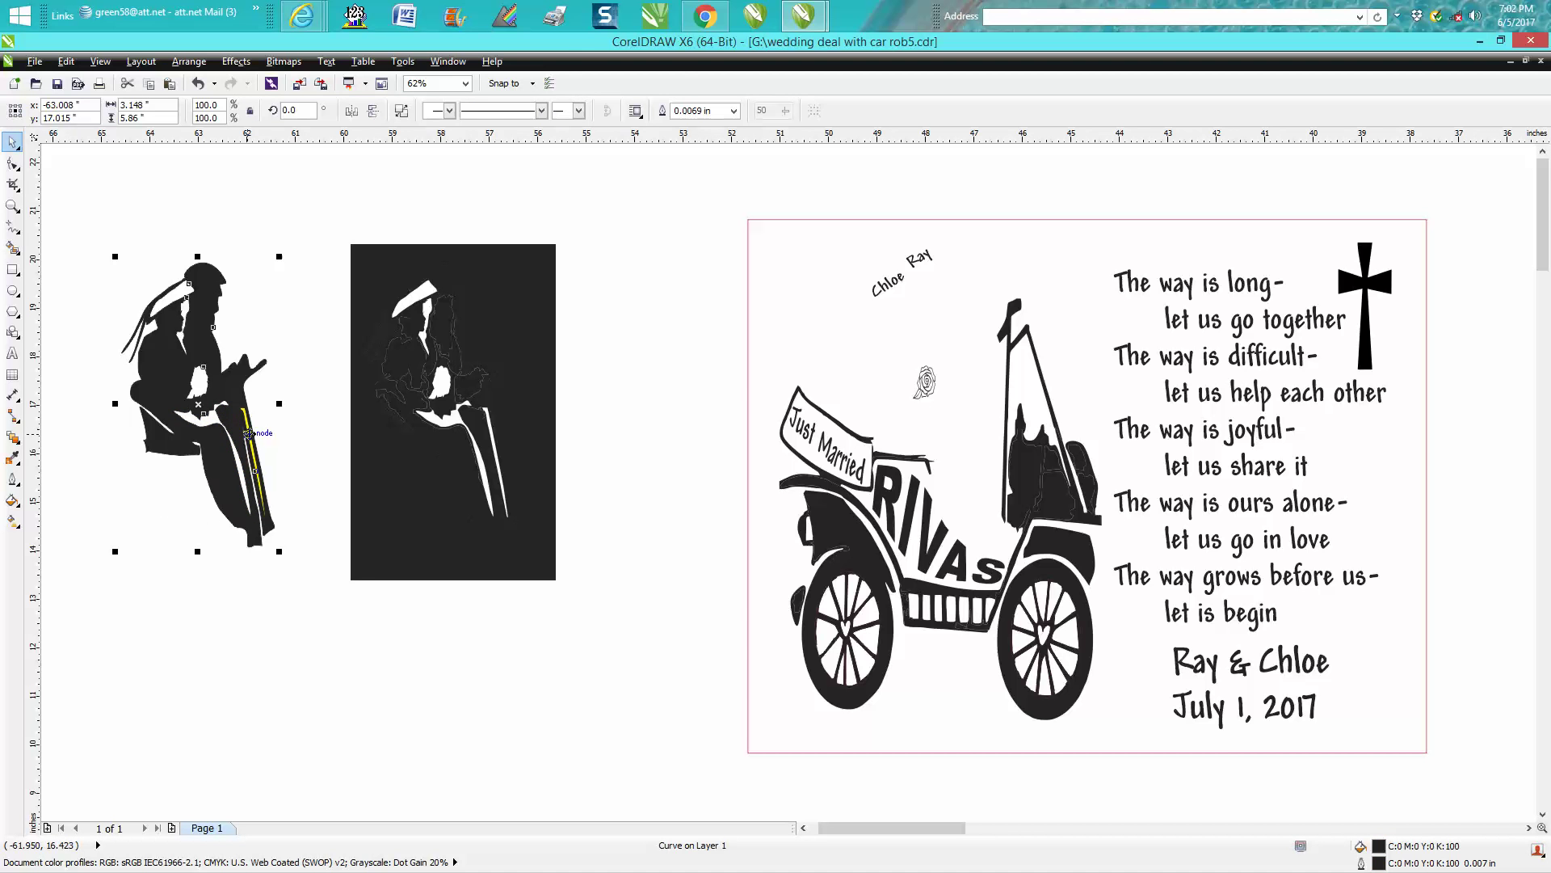
- Delete the yellow leg strip and marquee-select the whole black couple silhouette
click(12, 205)
drag(239, 387, 341, 549)
click(12, 143)
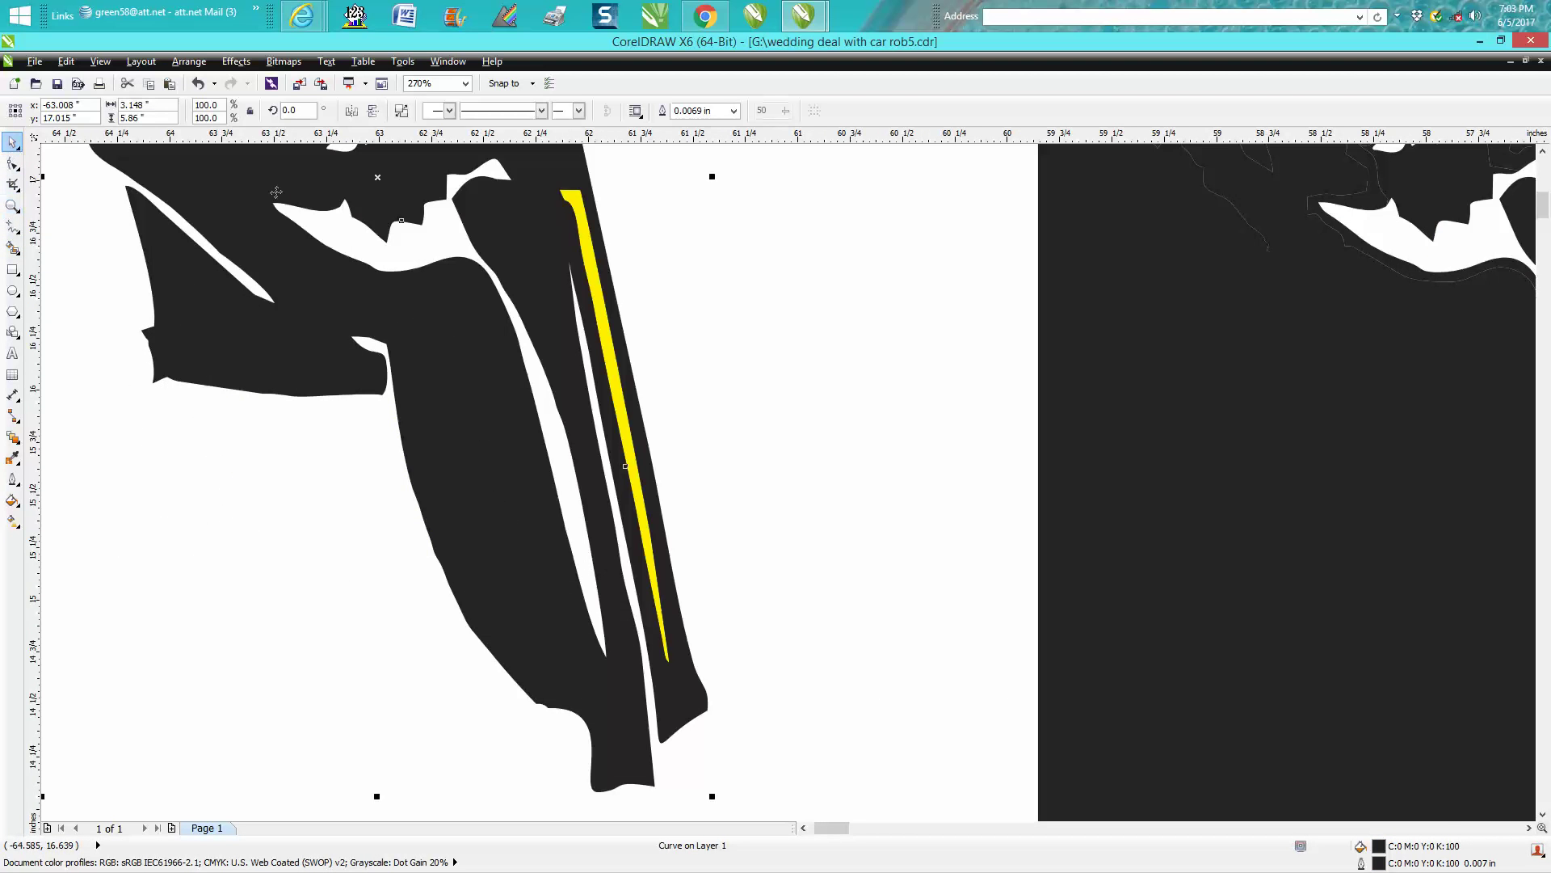
click(650, 283)
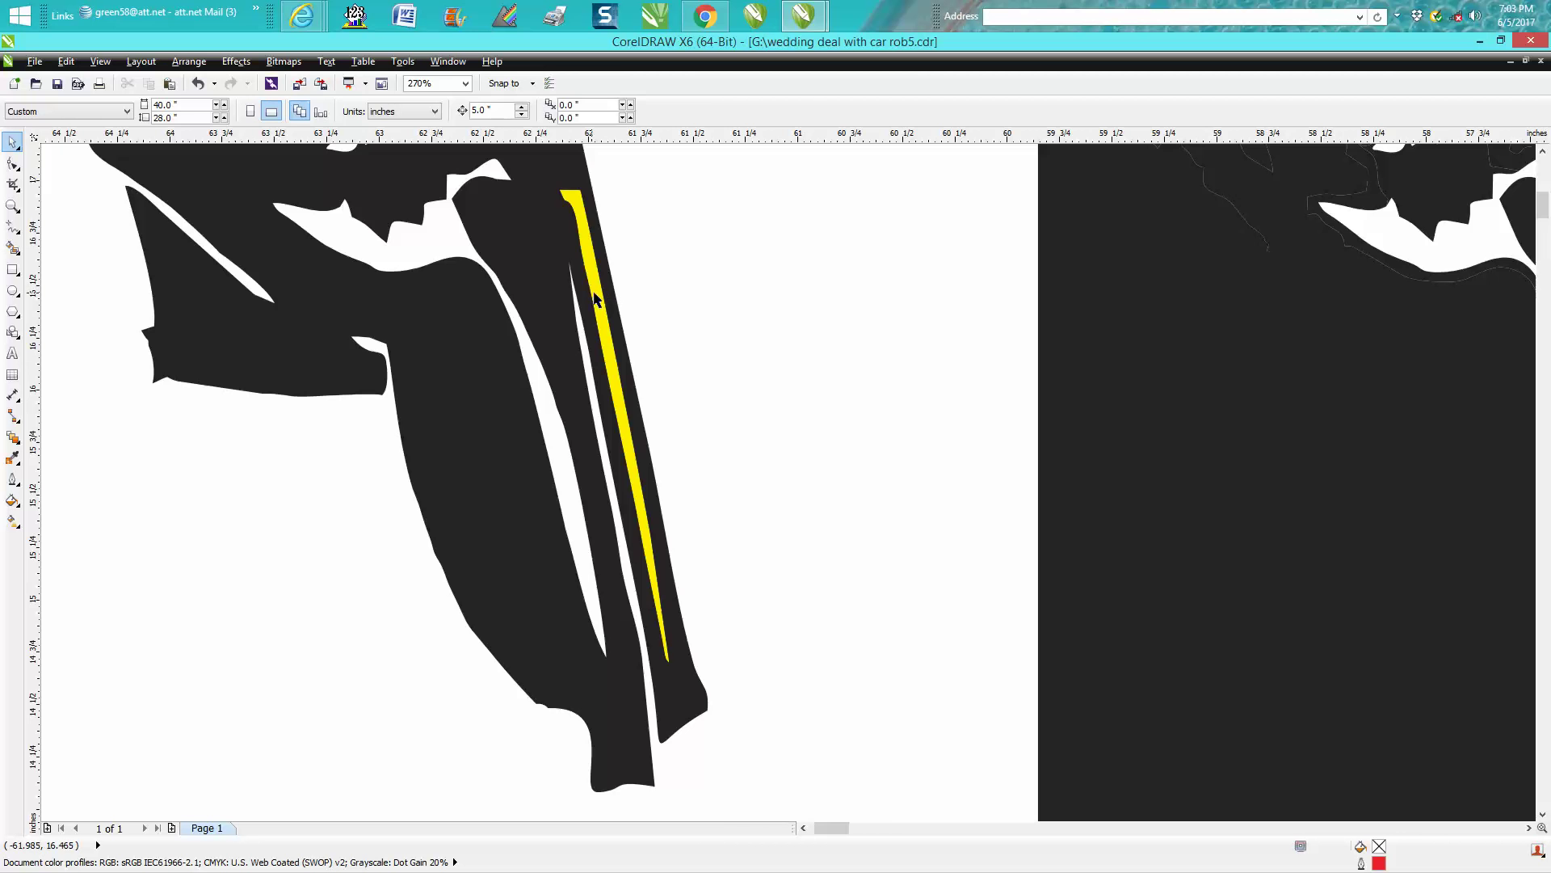
click(593, 299)
key(Delete)
scroll(672, 323, down, 3)
scroll(671, 324, down, 4)
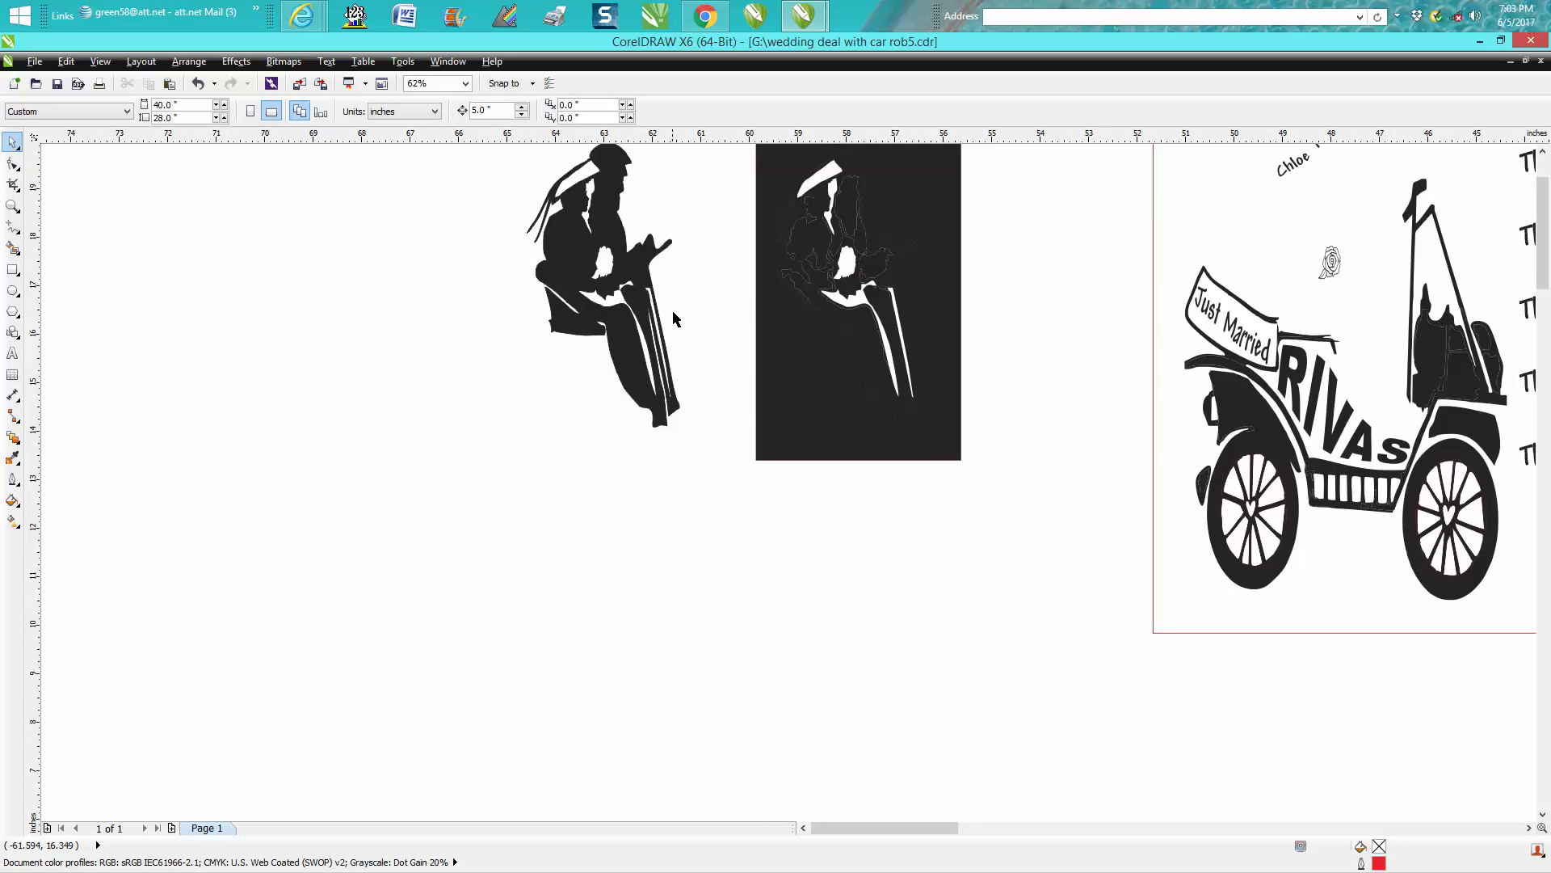
drag(598, 211, 694, 394)
- Nudge the black couple silhouette right onto the car's seat and zoom in on it
click(194, 63)
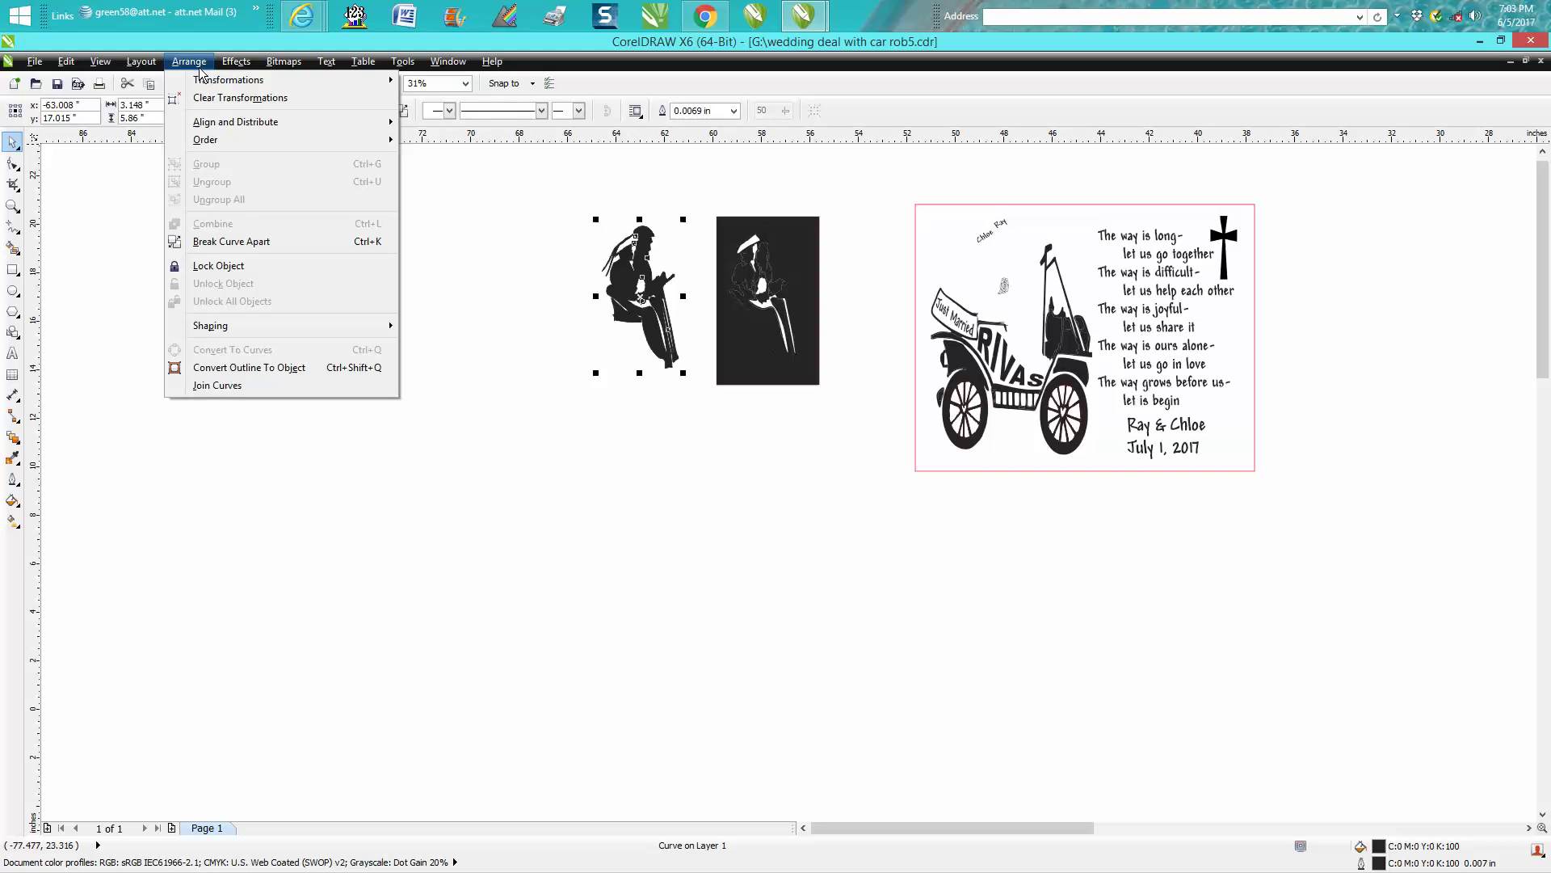
click(607, 376)
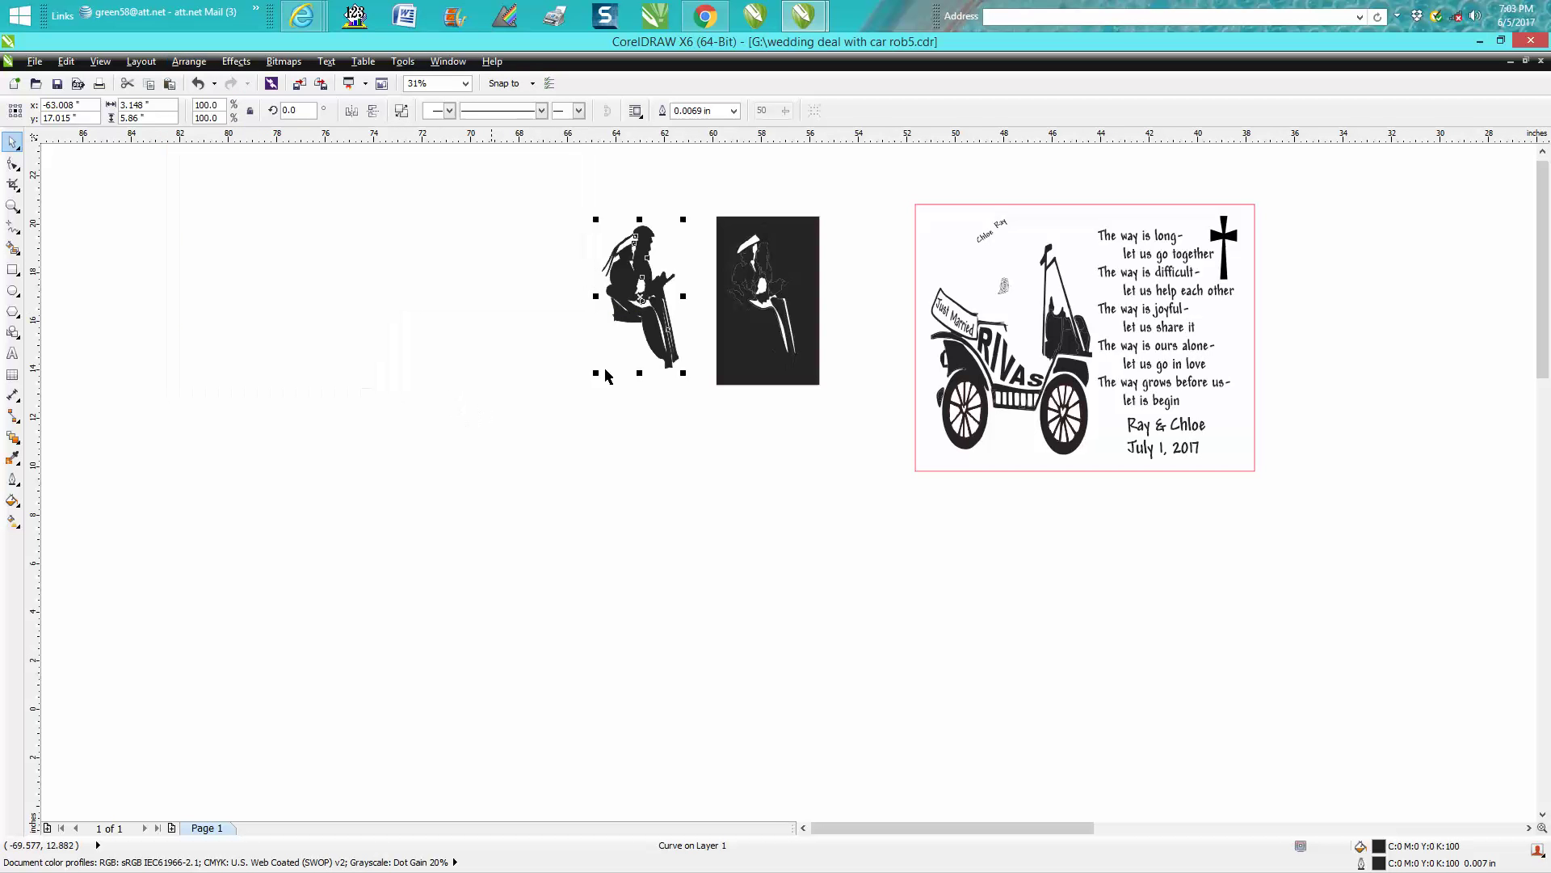
drag(567, 212, 702, 407)
click(687, 407)
click(627, 285)
key(Right)
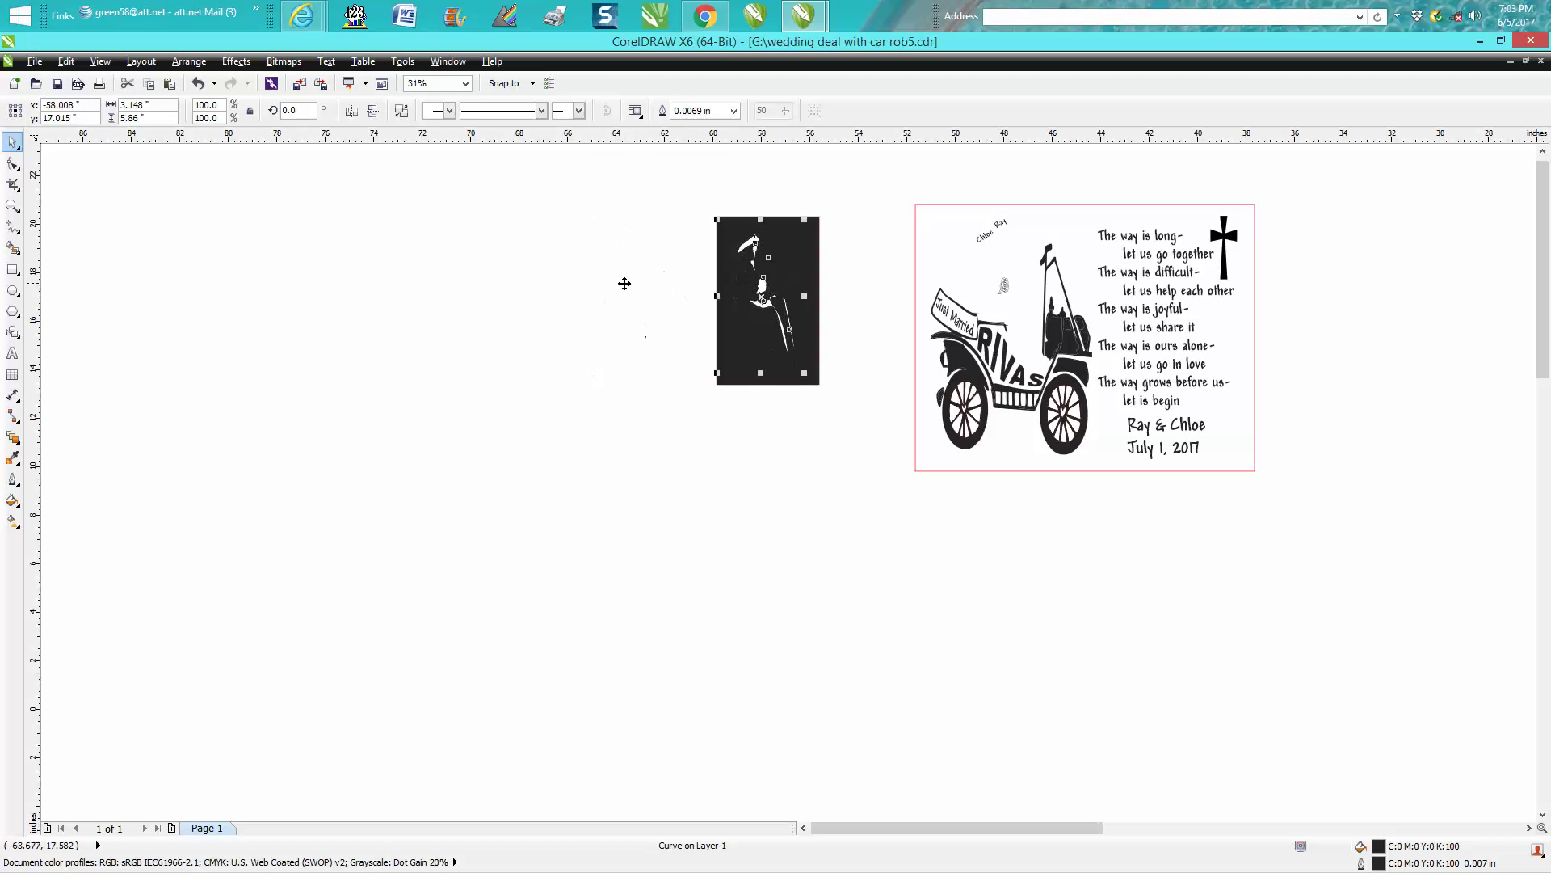
key(Right)
key(Right)
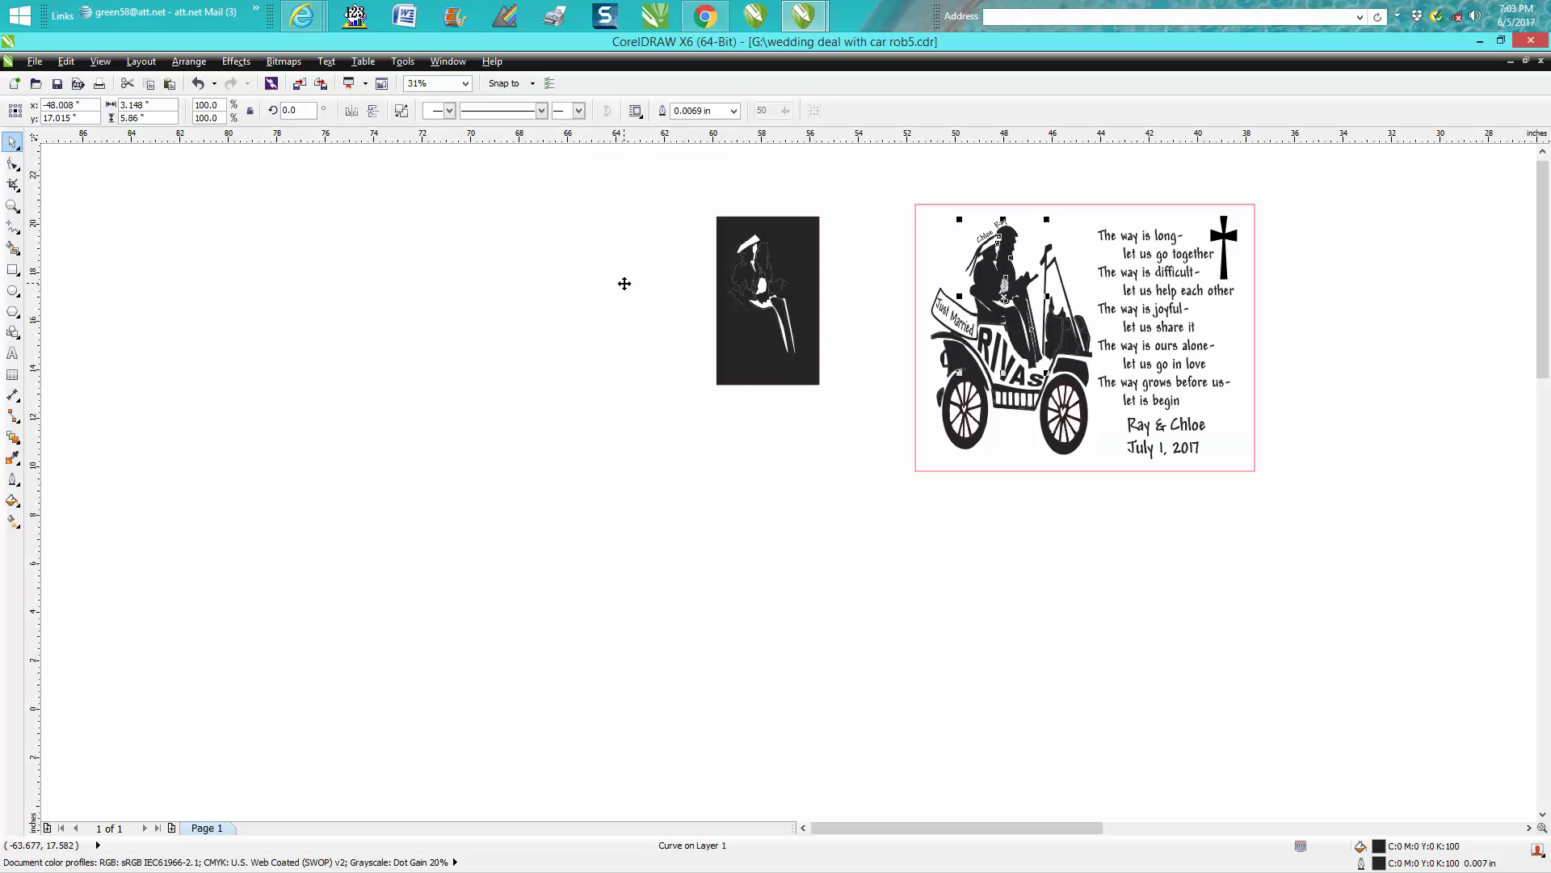
click(12, 206)
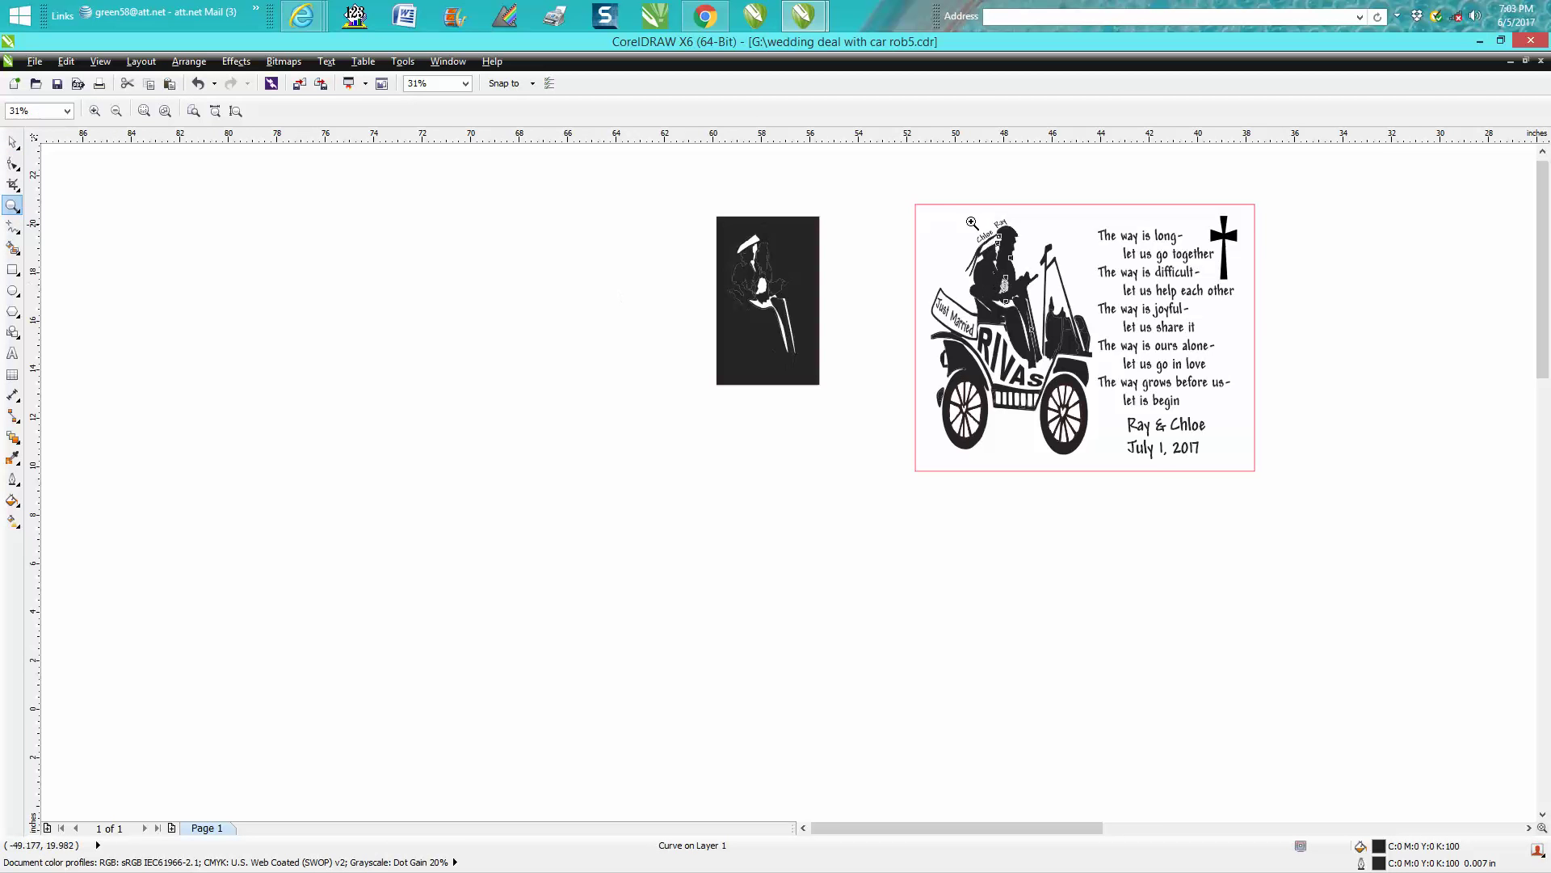
drag(957, 209, 1107, 404)
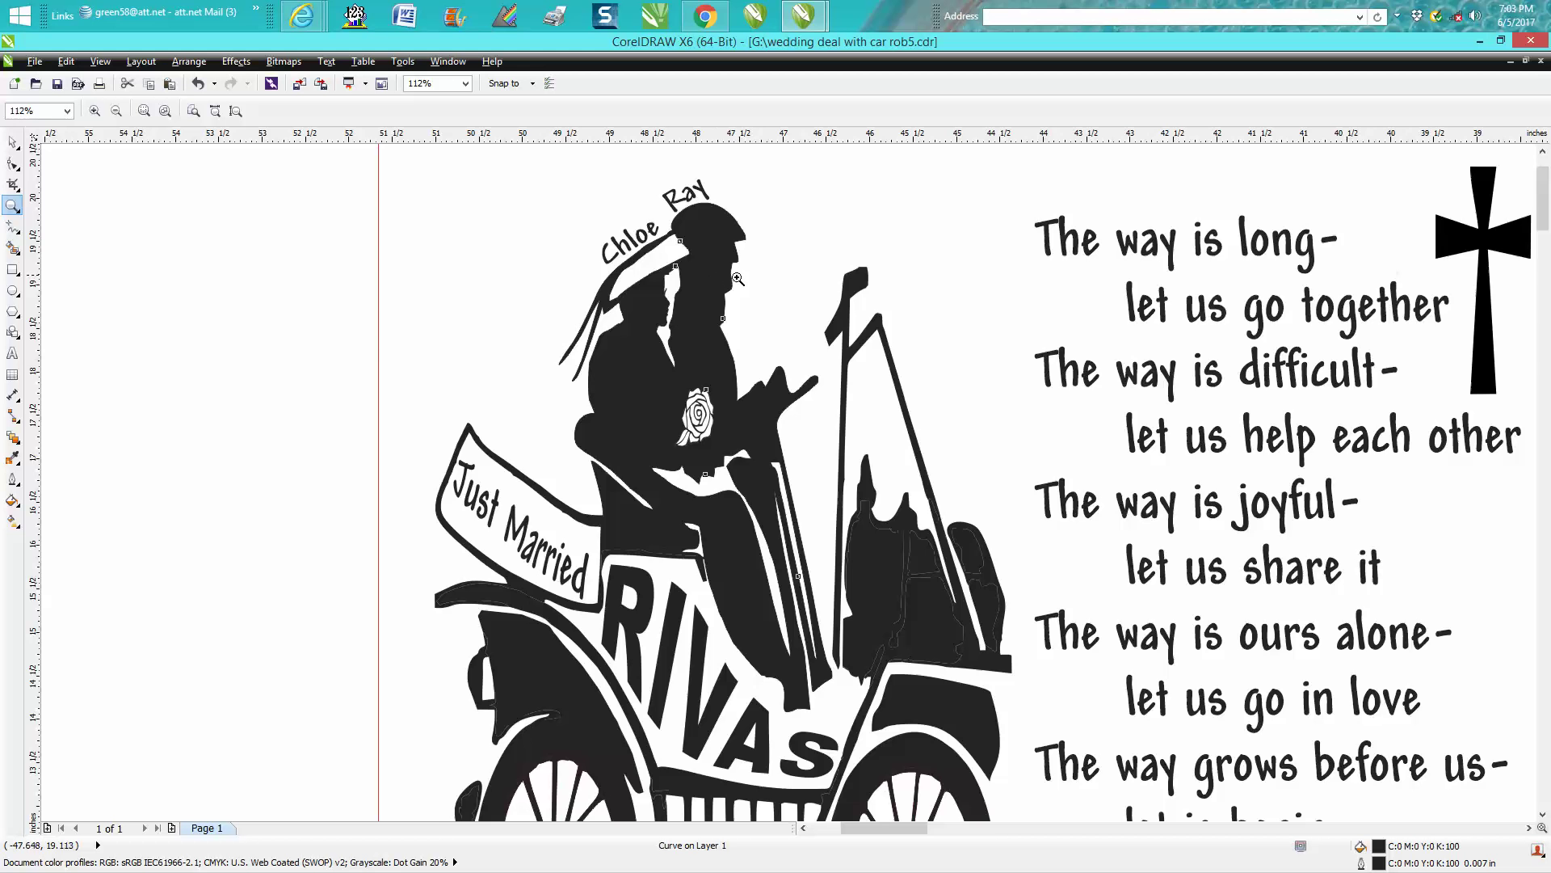
scroll(840, 527, down, 2)
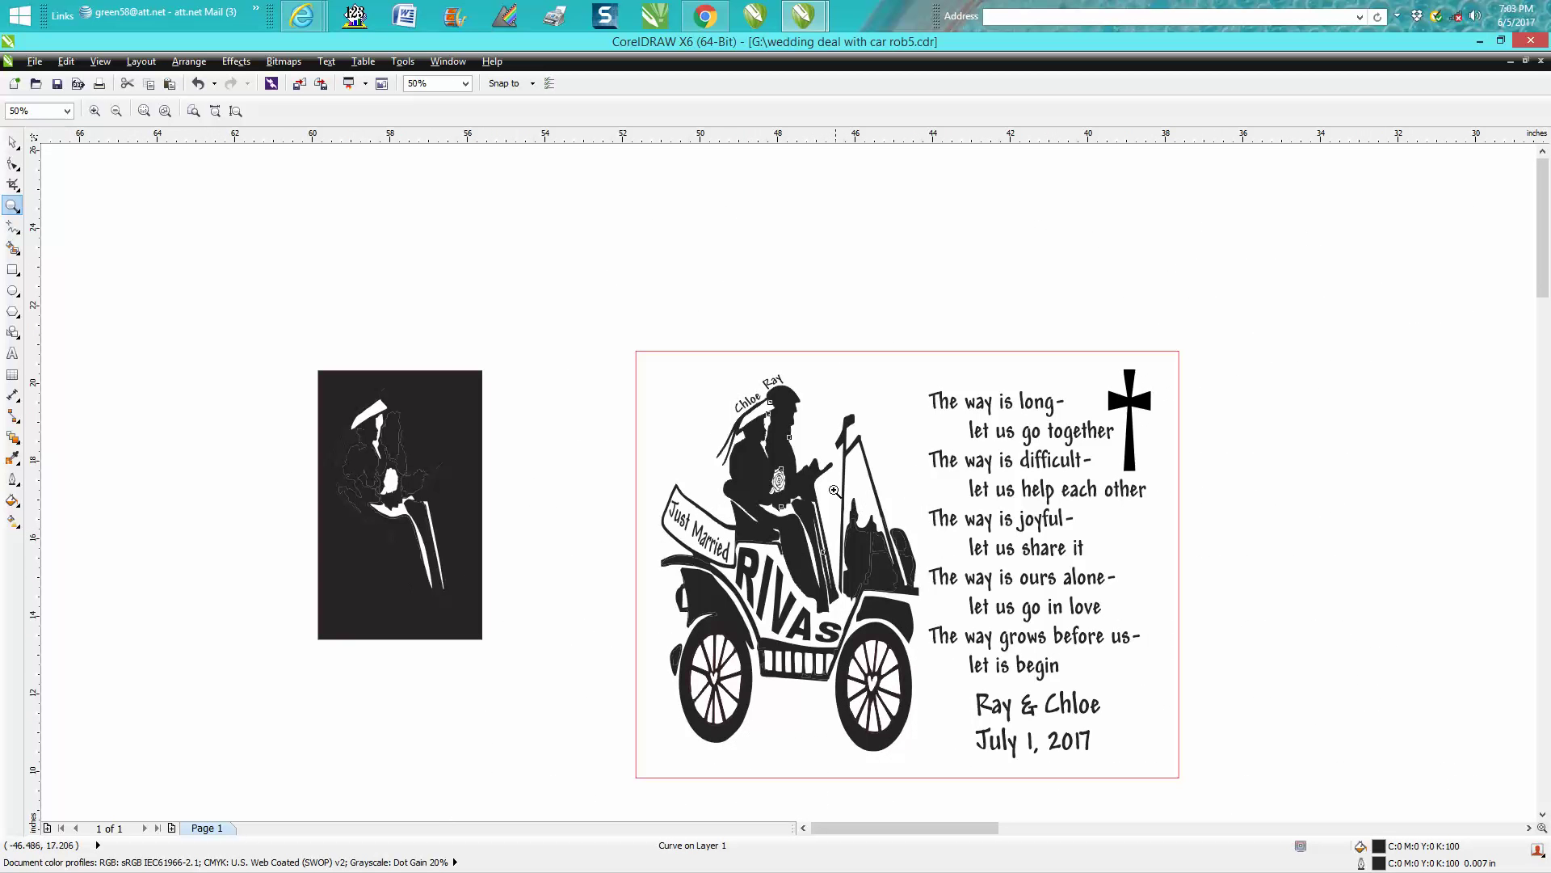
click(13, 142)
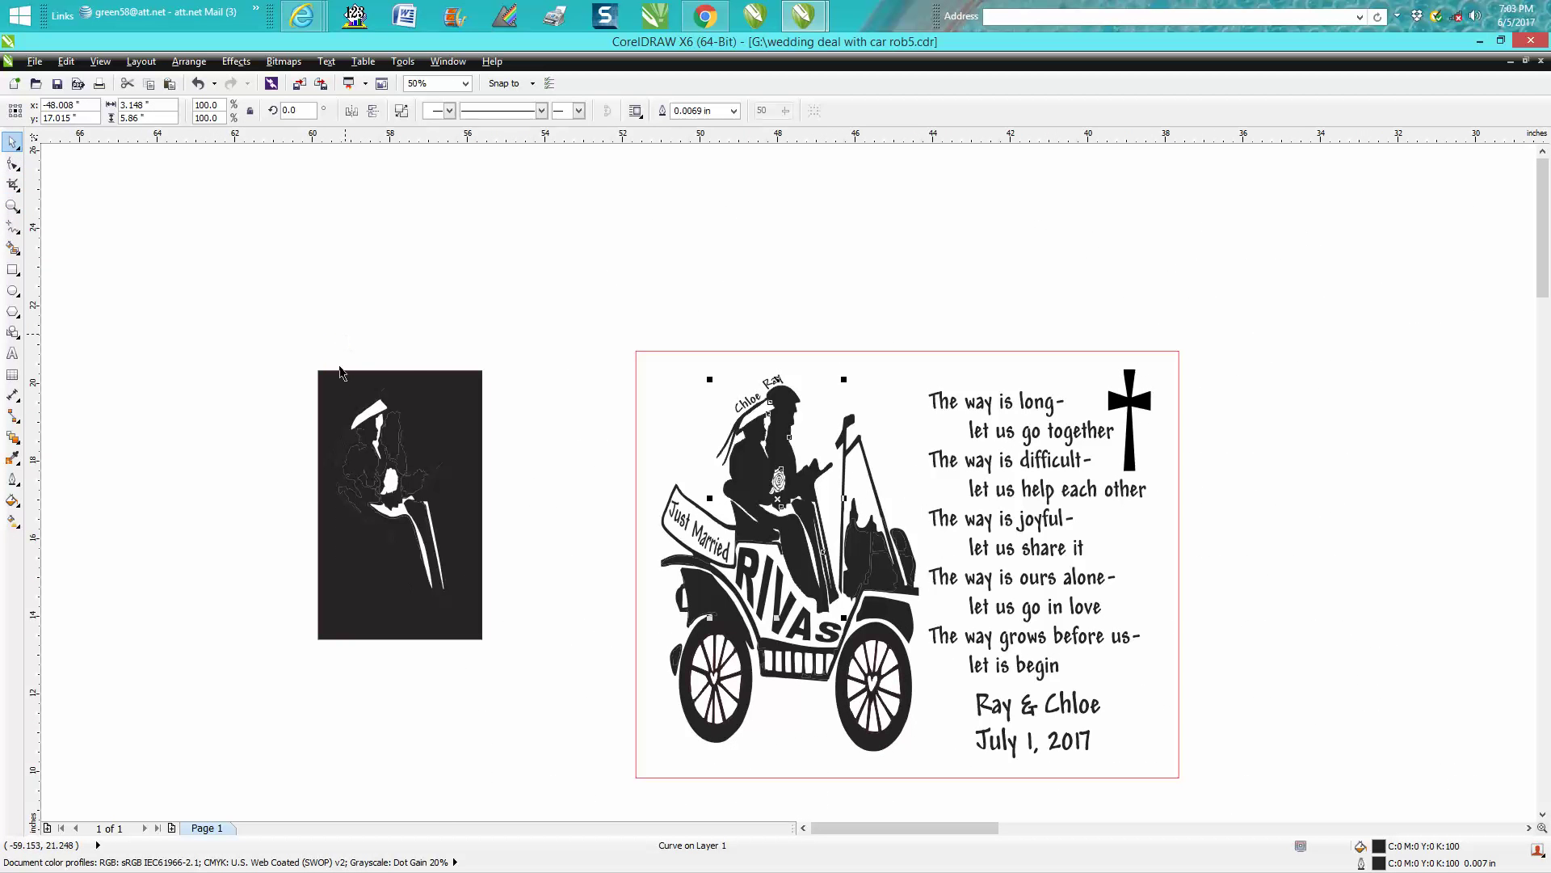
drag(339, 371, 517, 683)
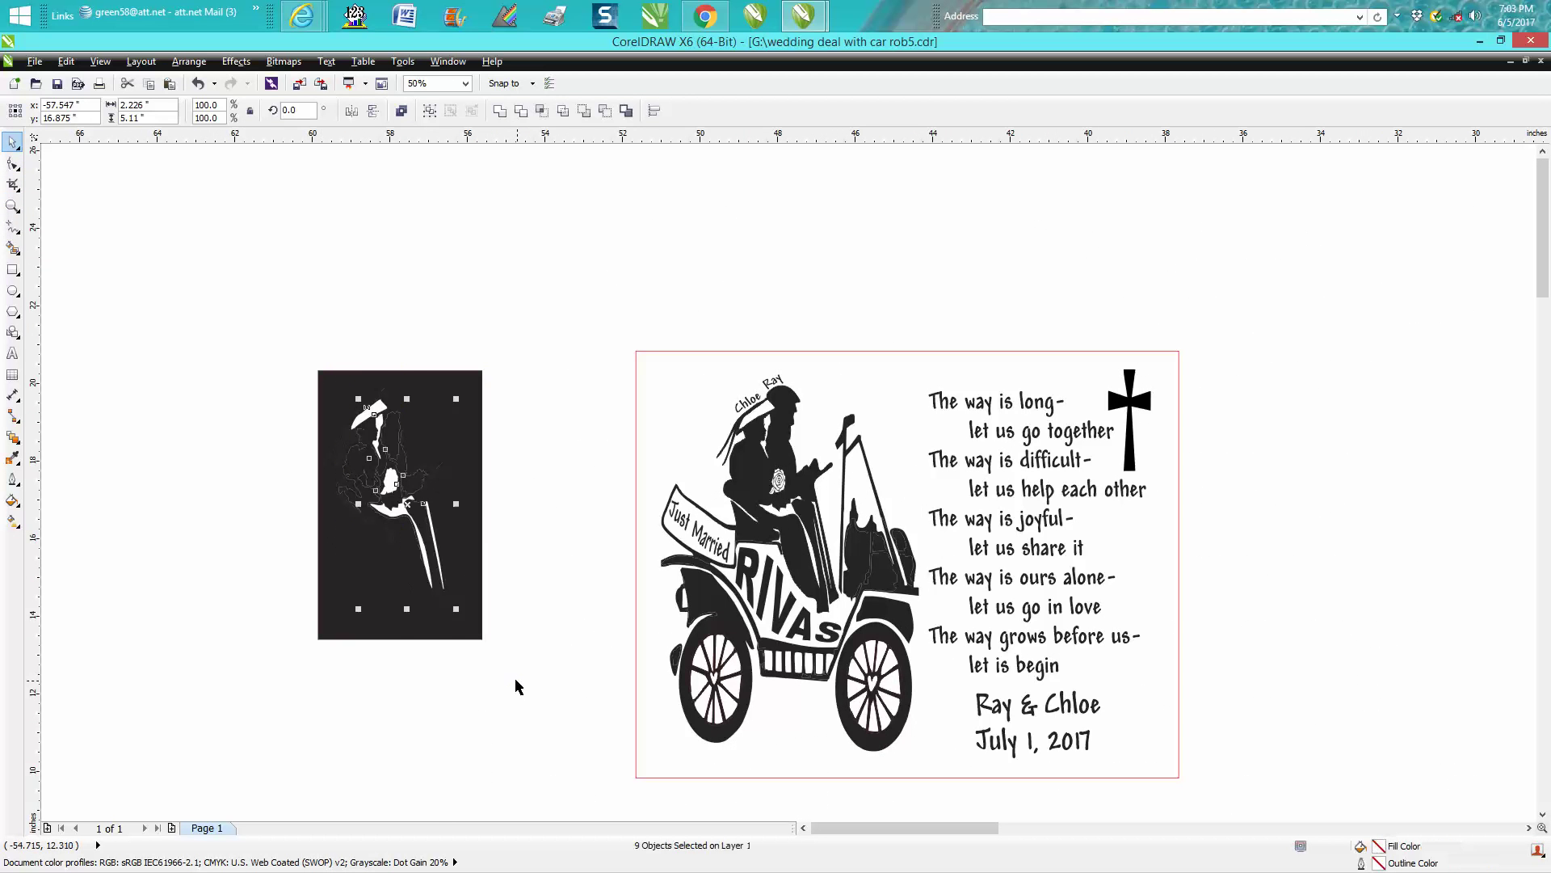
click(496, 550)
drag(308, 336, 522, 663)
key(Delete)
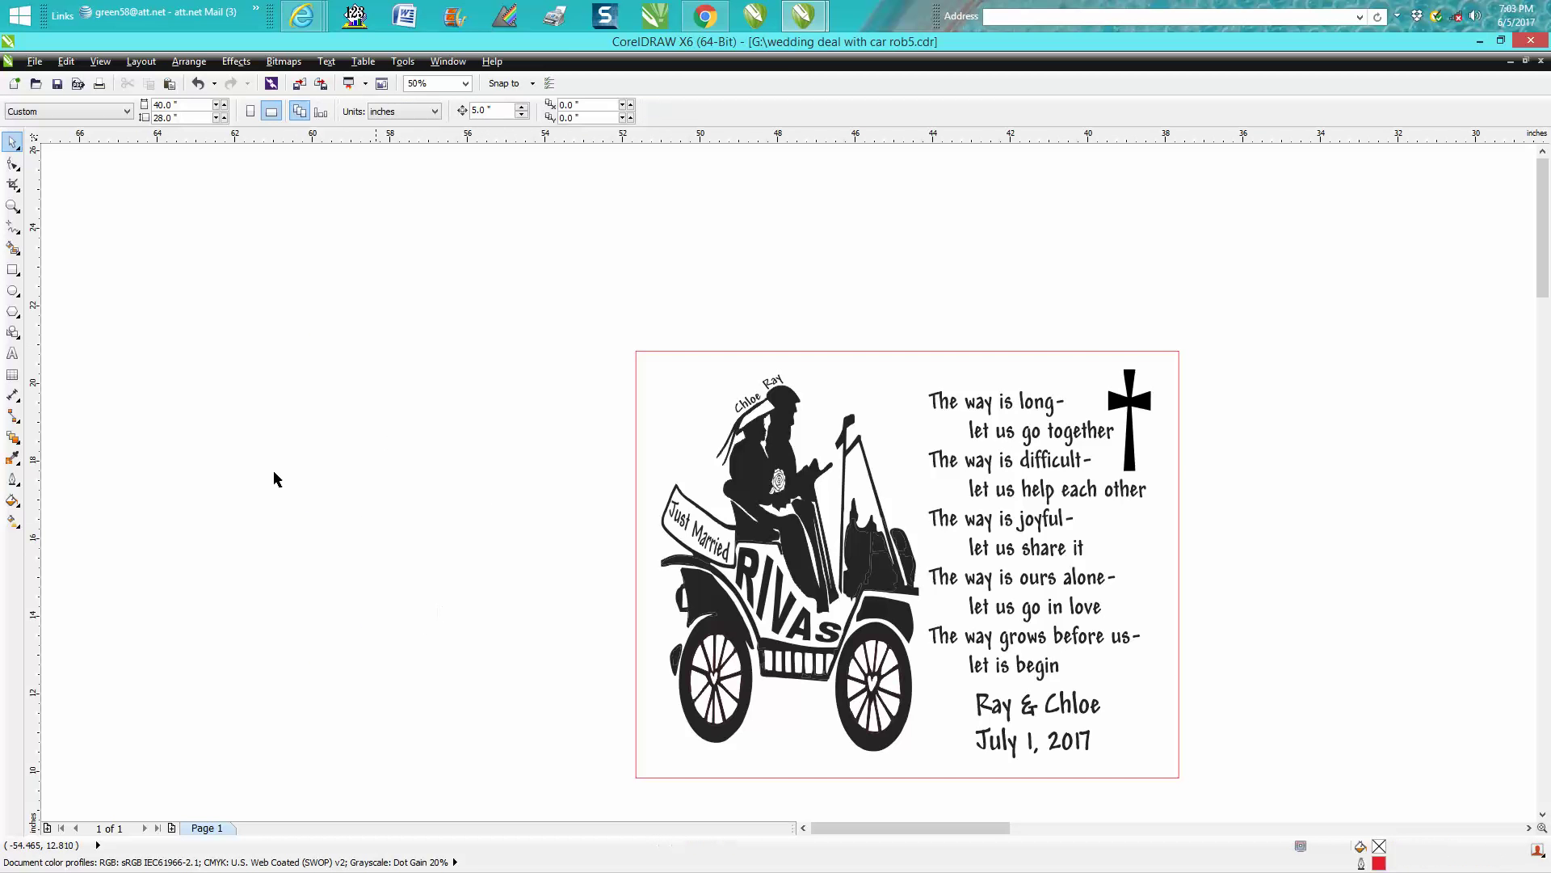
click(12, 205)
drag(850, 489, 962, 629)
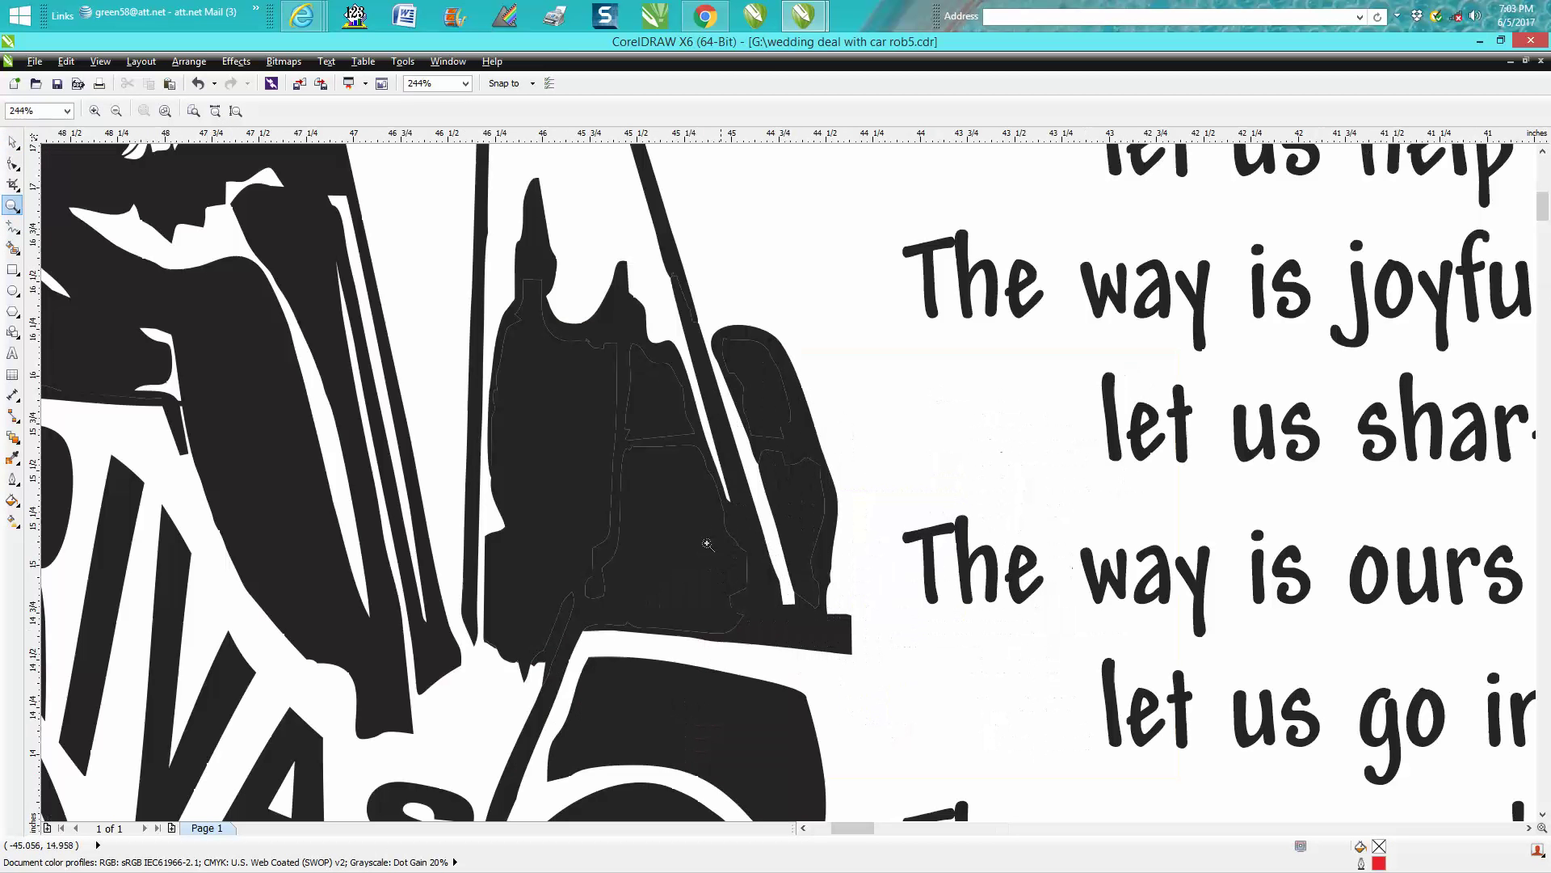
right_click(632, 481)
right_click(664, 490)
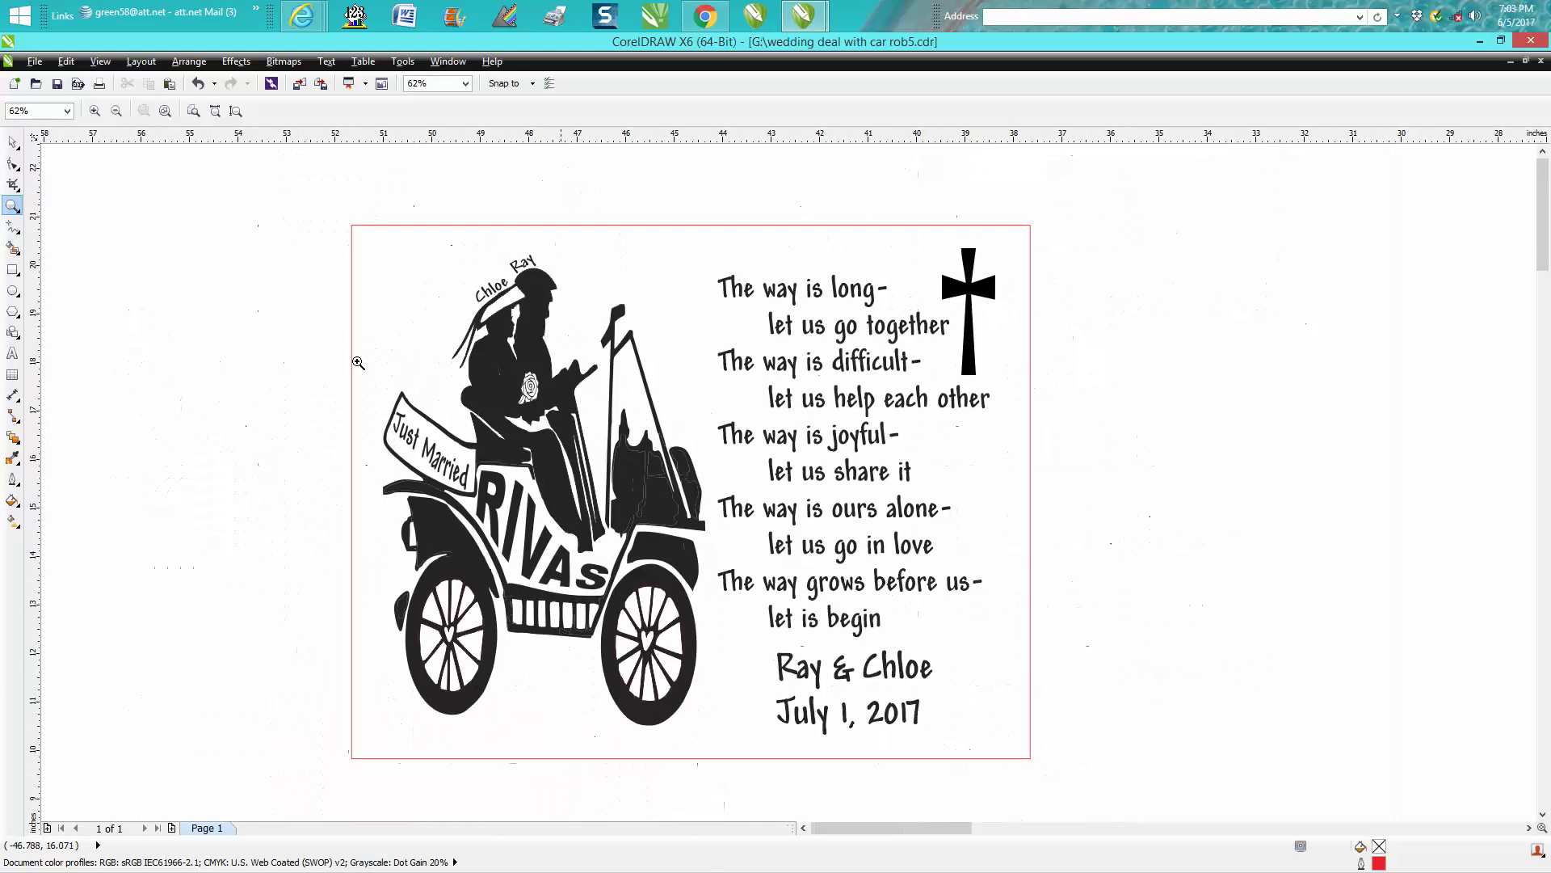
click(12, 142)
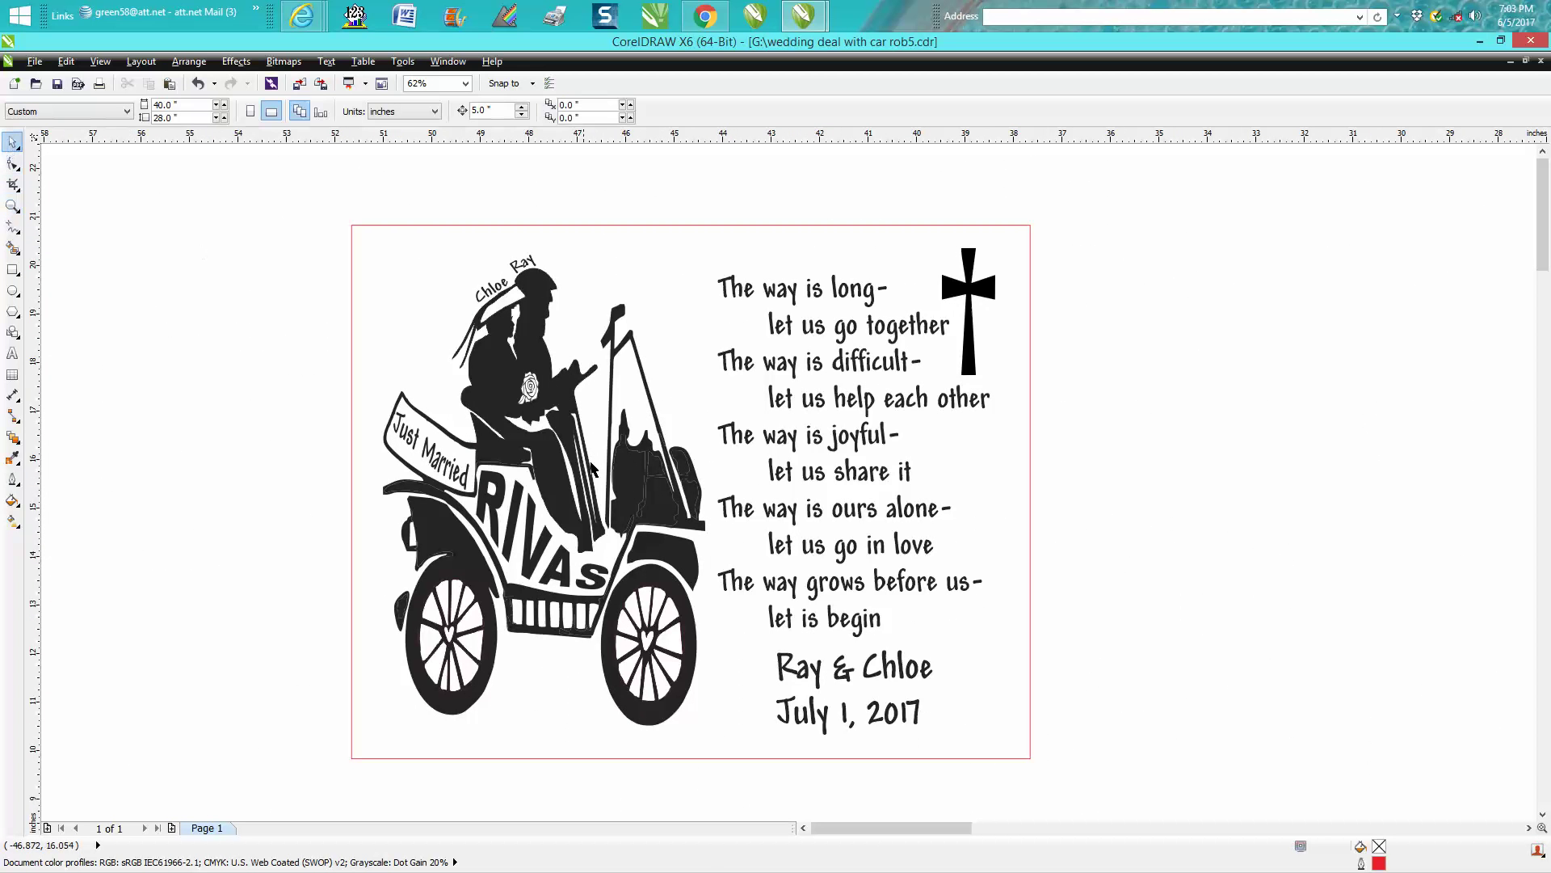
click(631, 493)
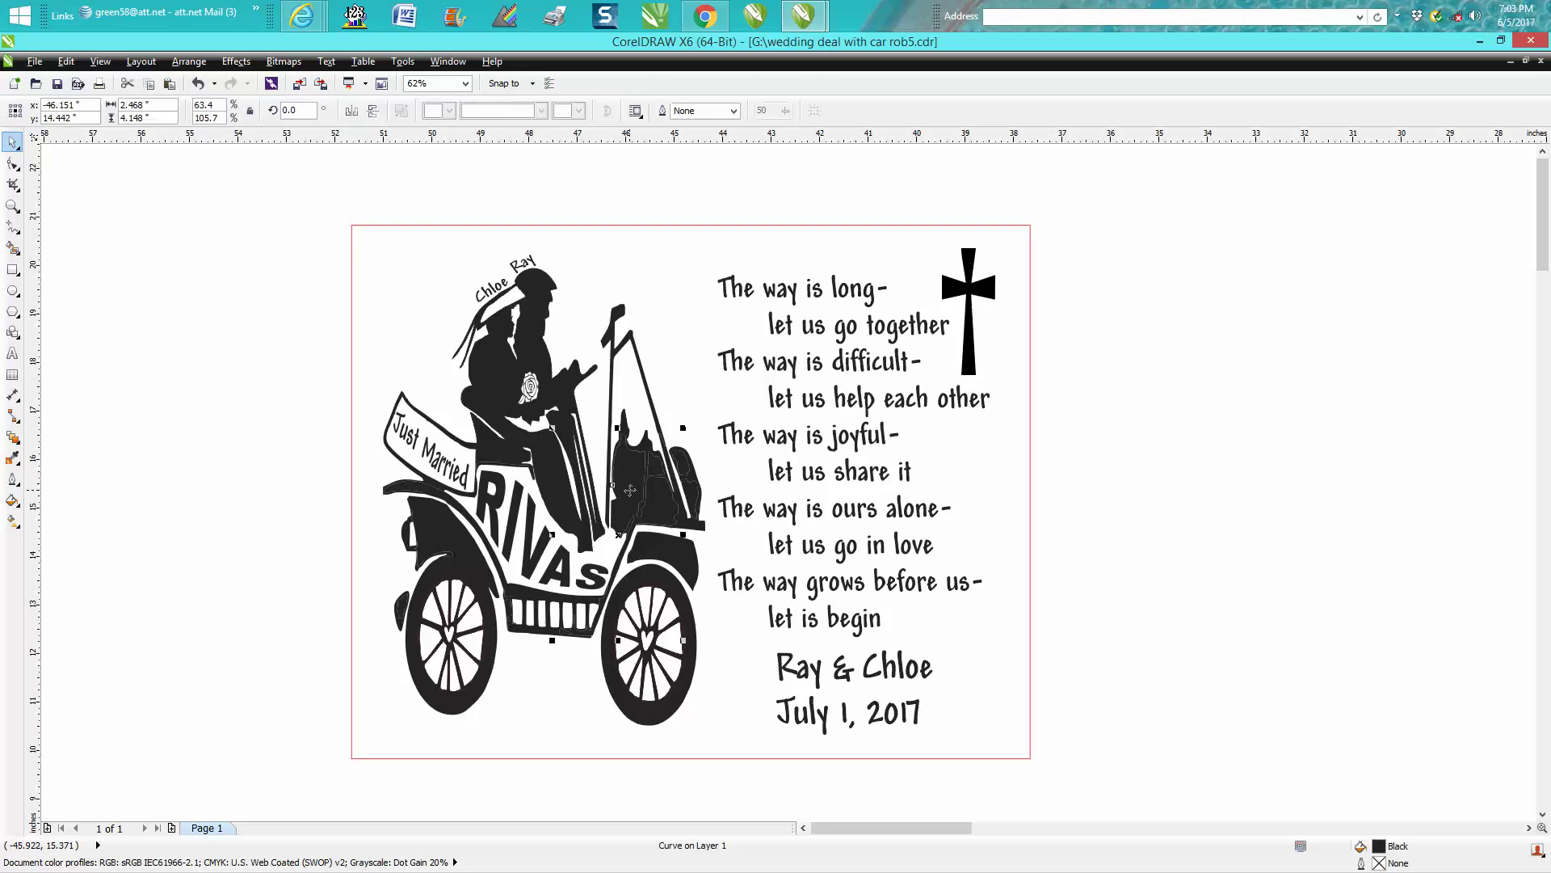
- Set the nudge distance to 10 and nudge the car's back seat curve off the page
click(313, 321)
drag(490, 113, 457, 130)
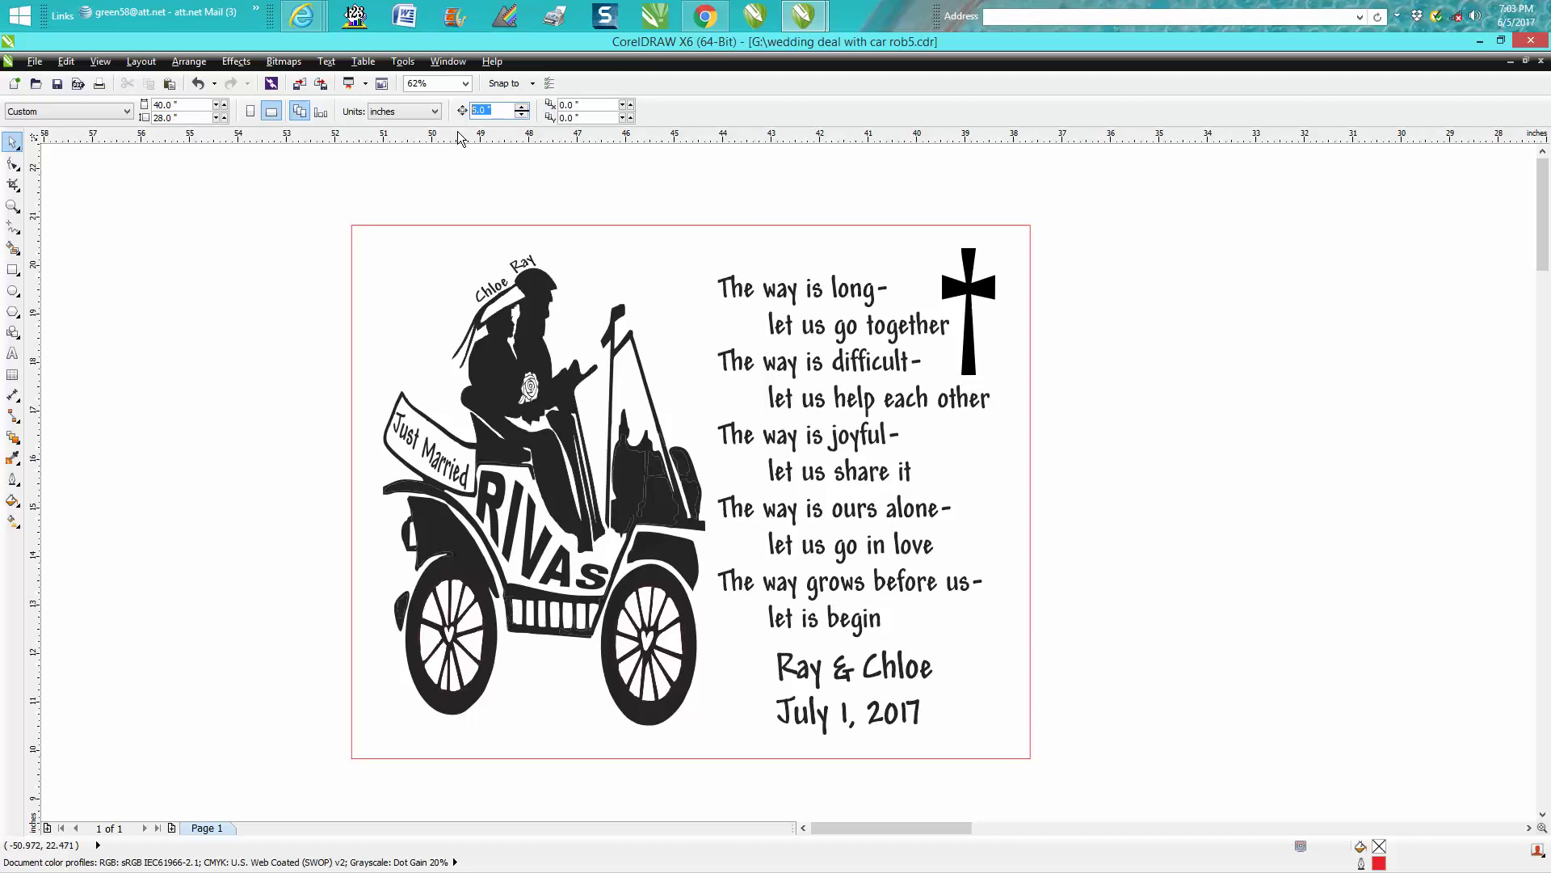
text(10)
click(626, 484)
key(Left)
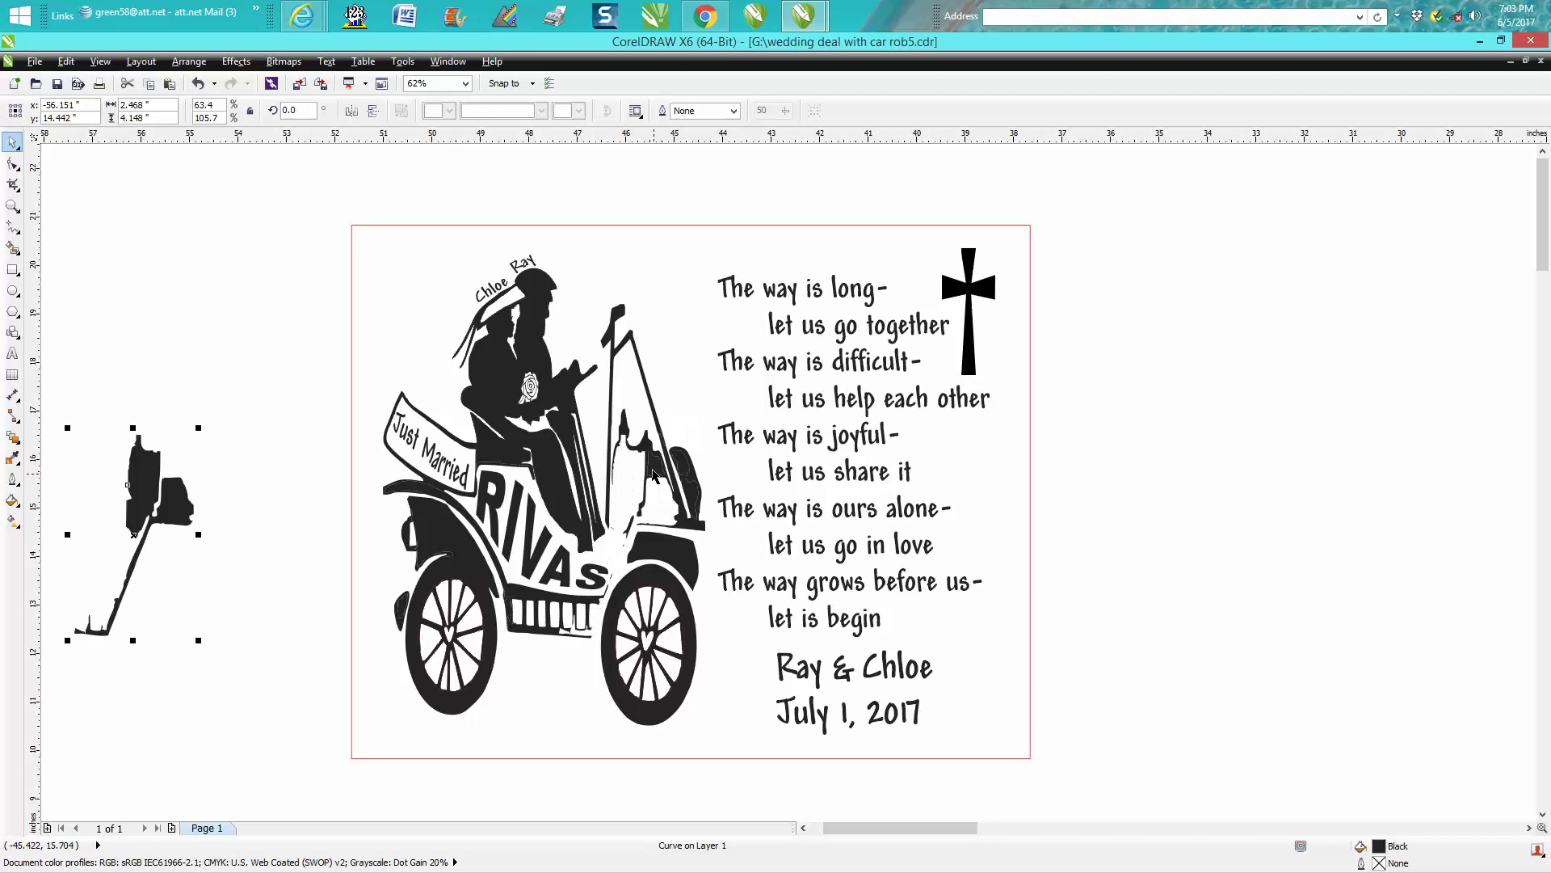
key(Tab)
- Nudge the rear piece, two fender pieces, thin piece, grille and sliver 10 inches left
click(646, 450)
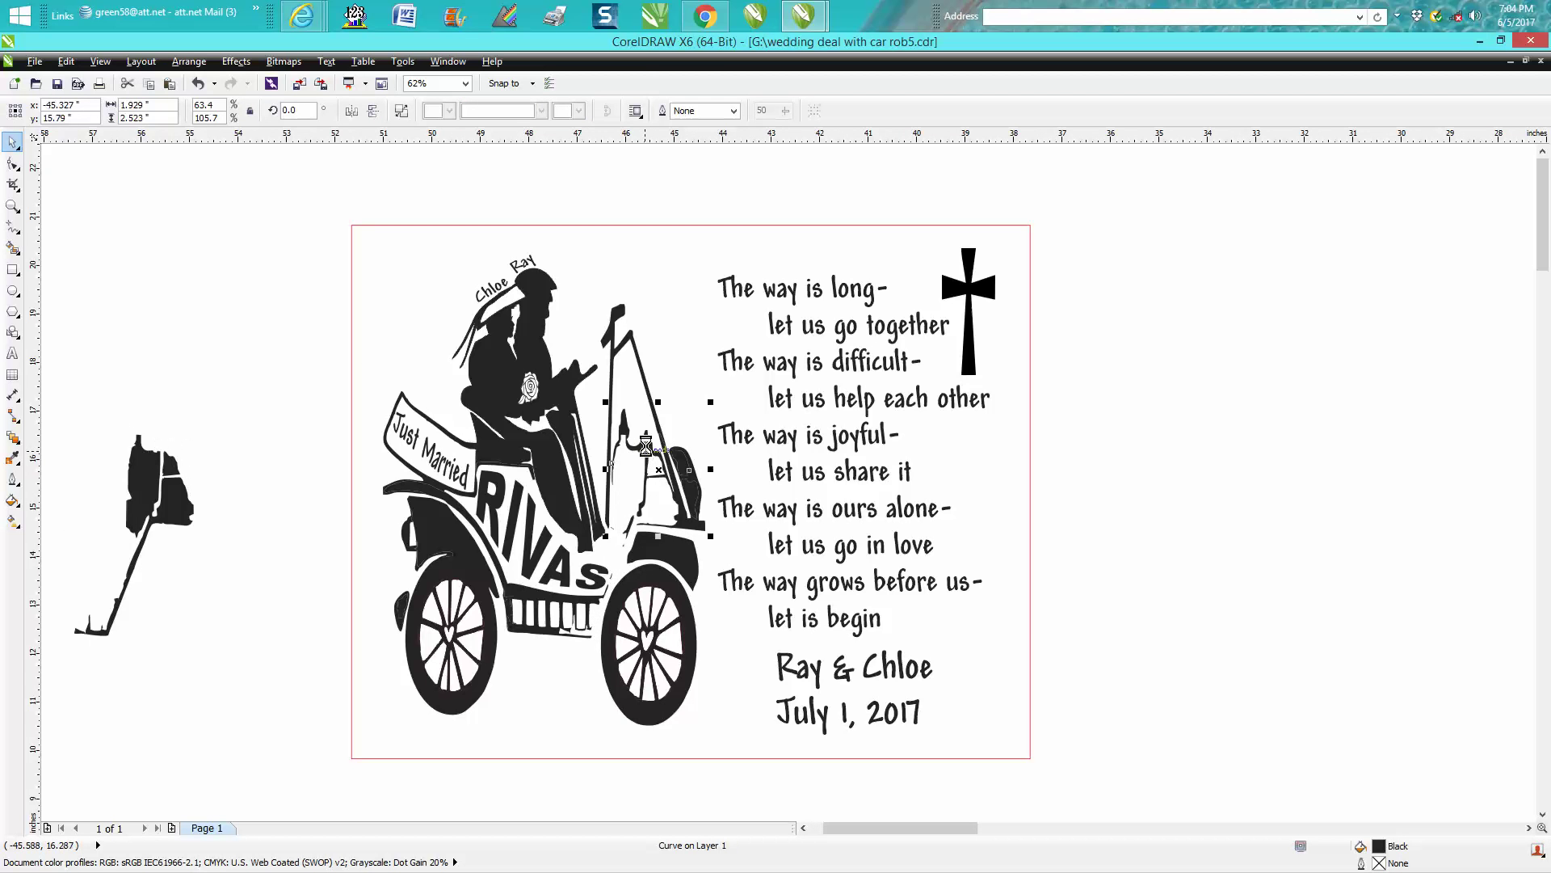
key(Left)
click(683, 469)
key(Left)
click(693, 499)
key(Left)
click(633, 523)
key(Left)
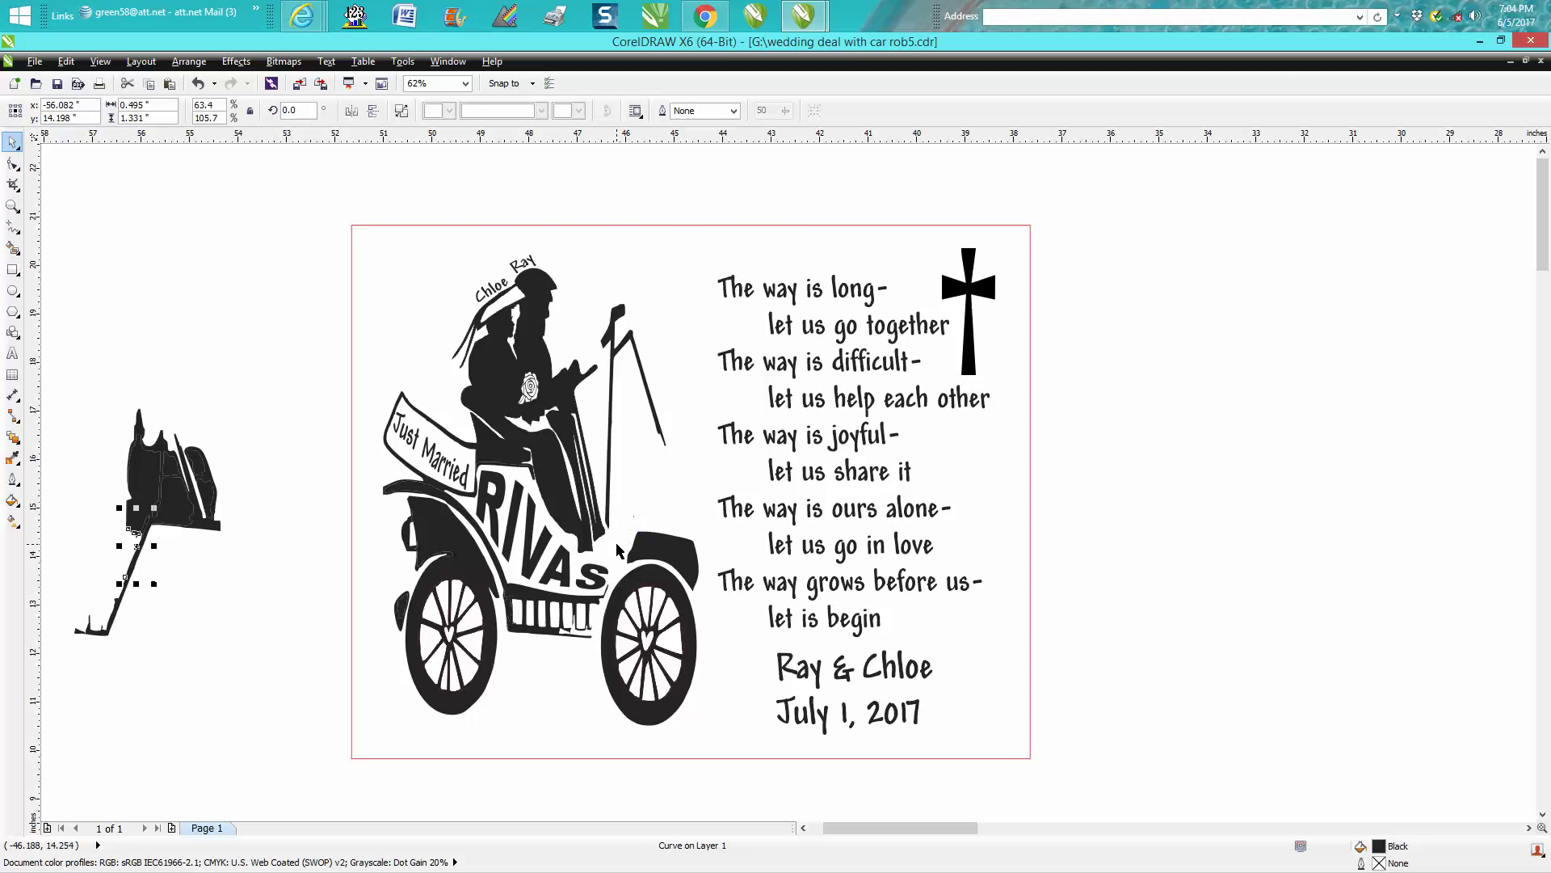
click(592, 605)
key(Left)
click(508, 608)
key(Left)
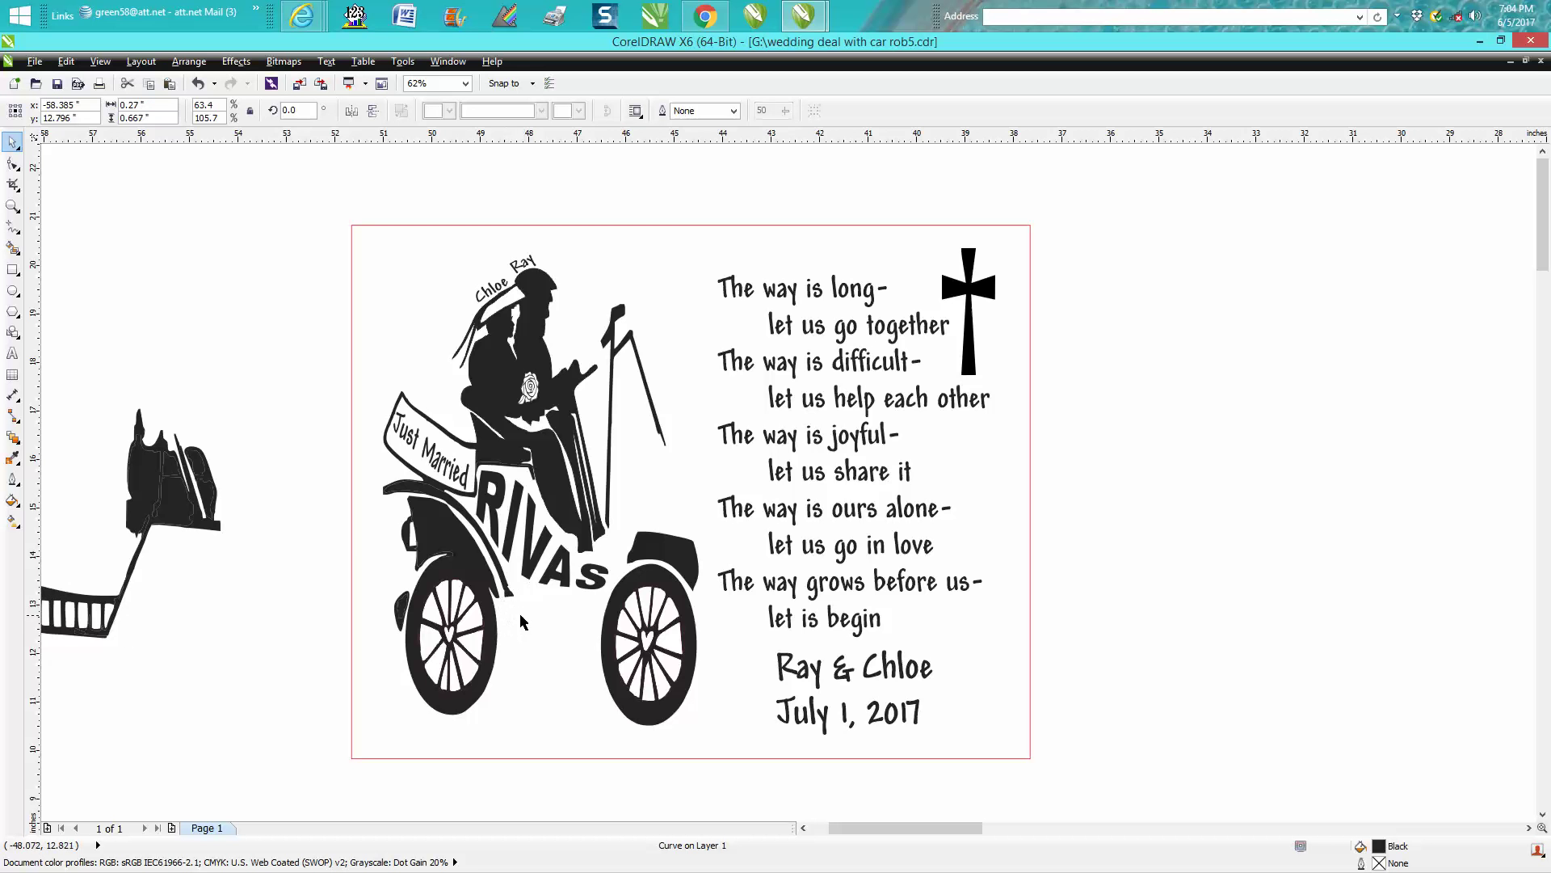
- Draw a rectangle enclosing the detached car pieces
scroll(361, 556, down, 1)
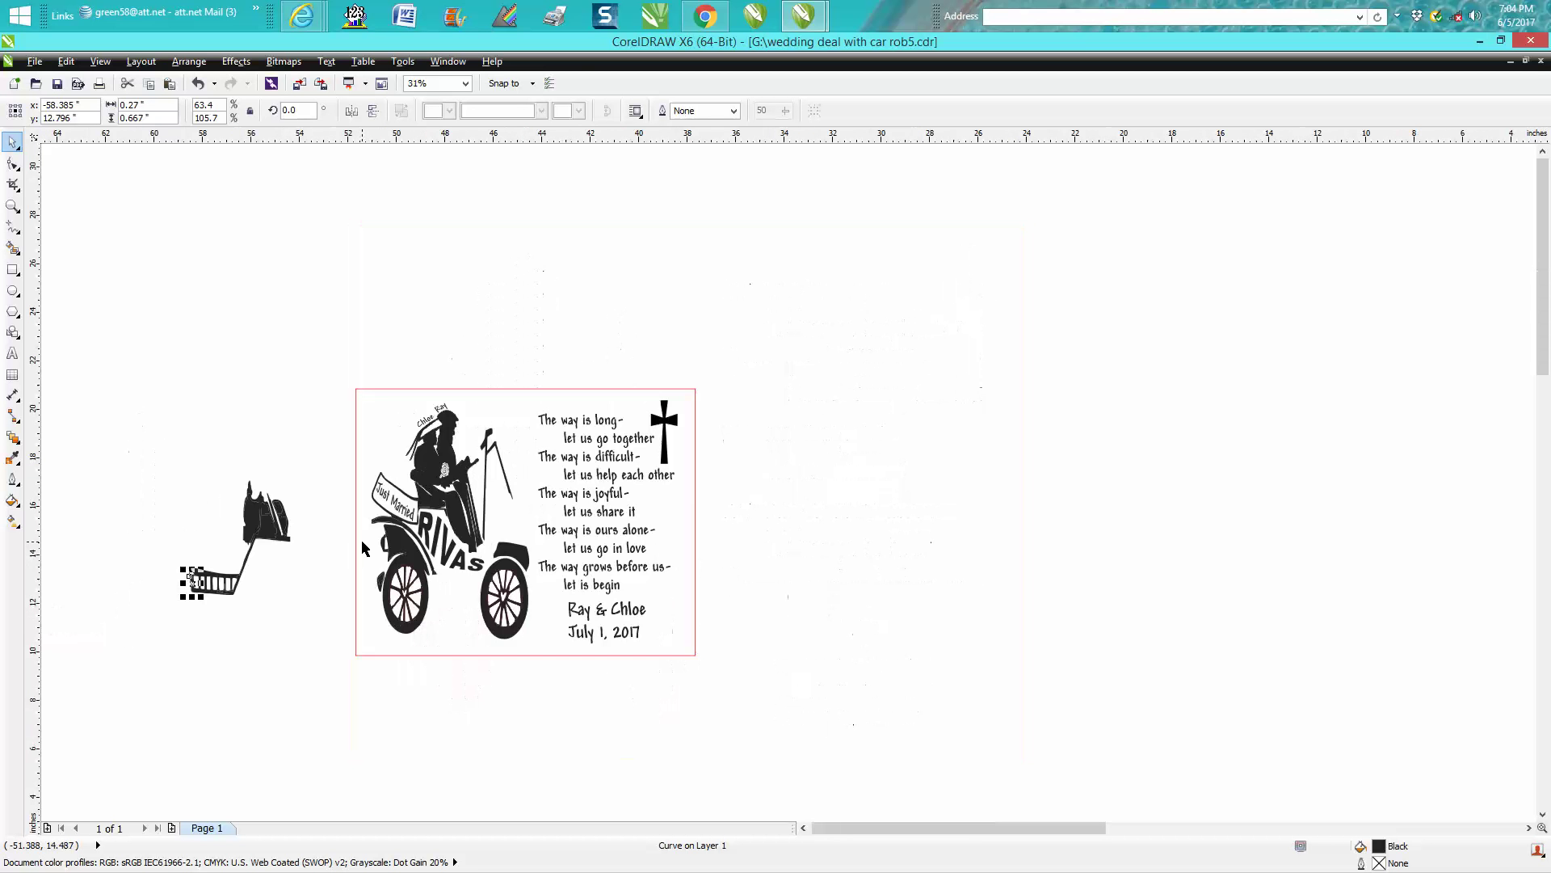
click(12, 208)
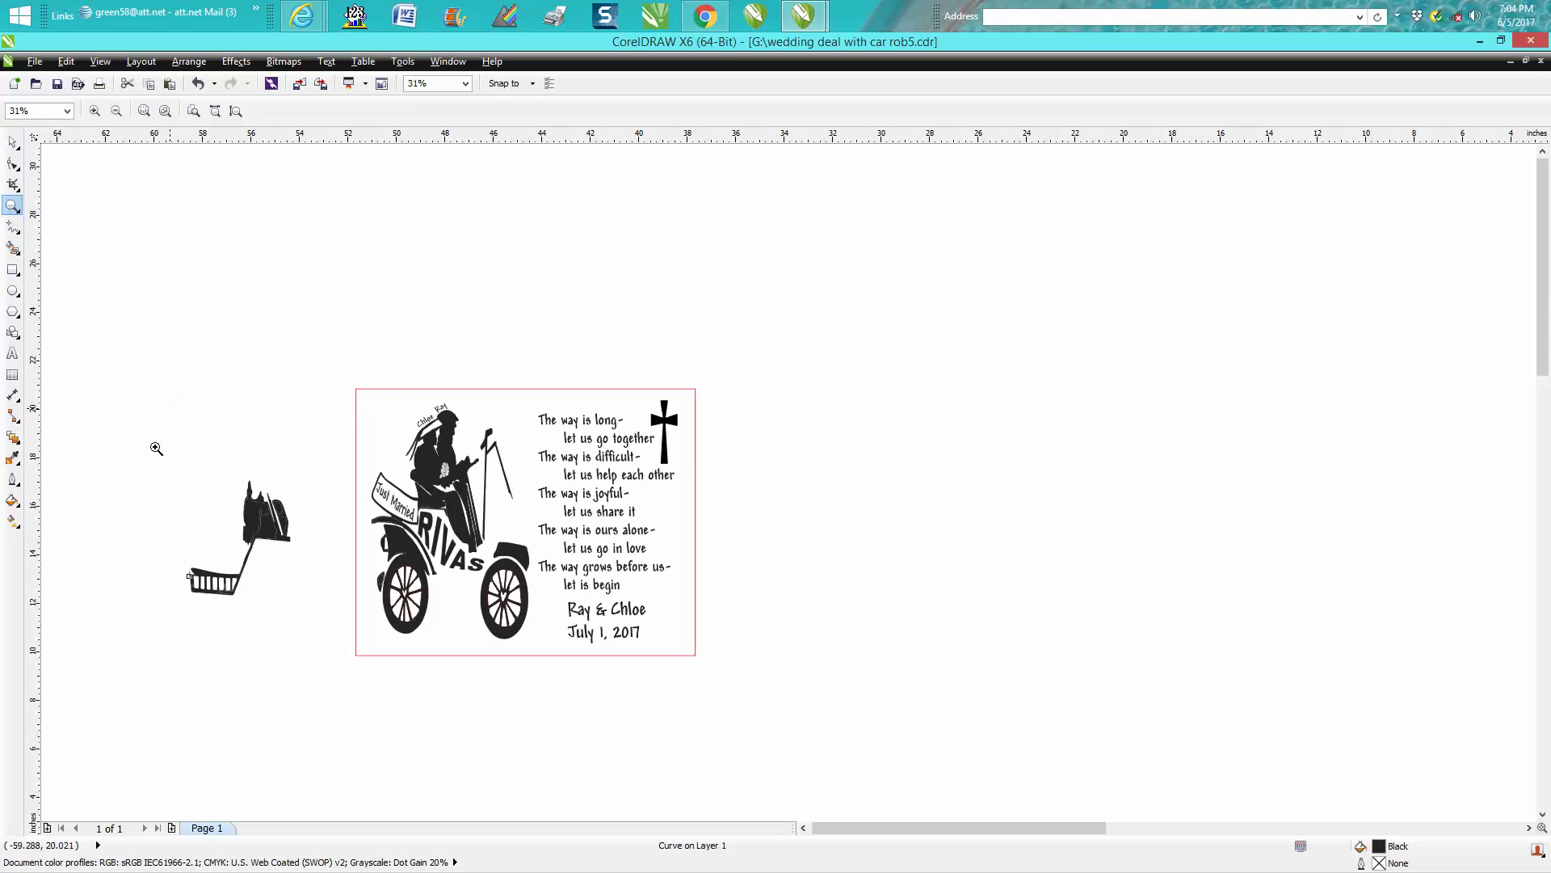
drag(158, 422, 313, 644)
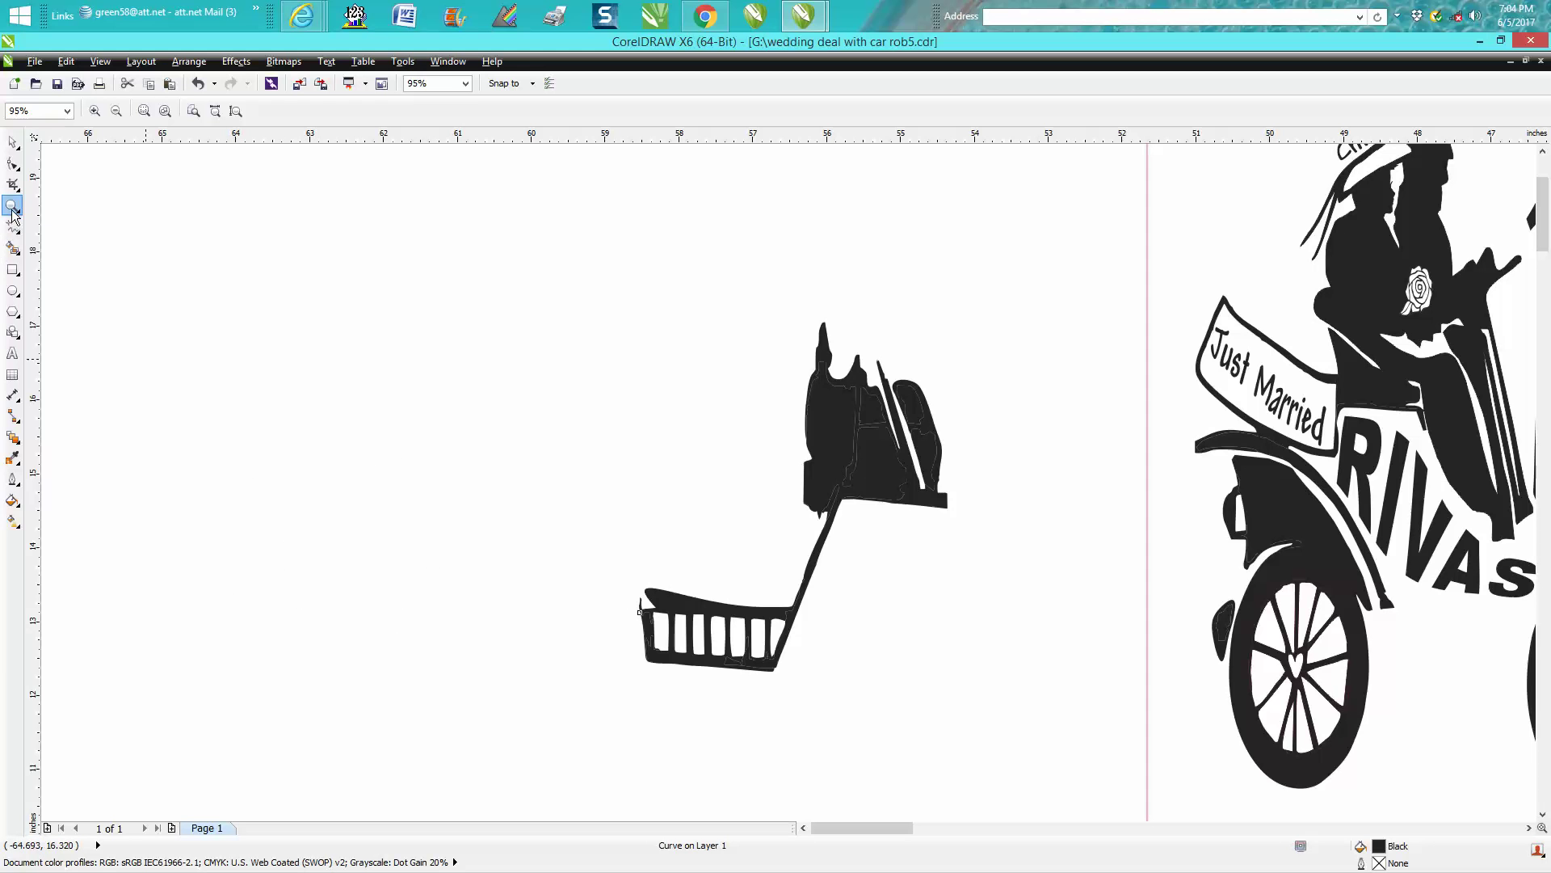
click(12, 269)
drag(580, 276, 978, 710)
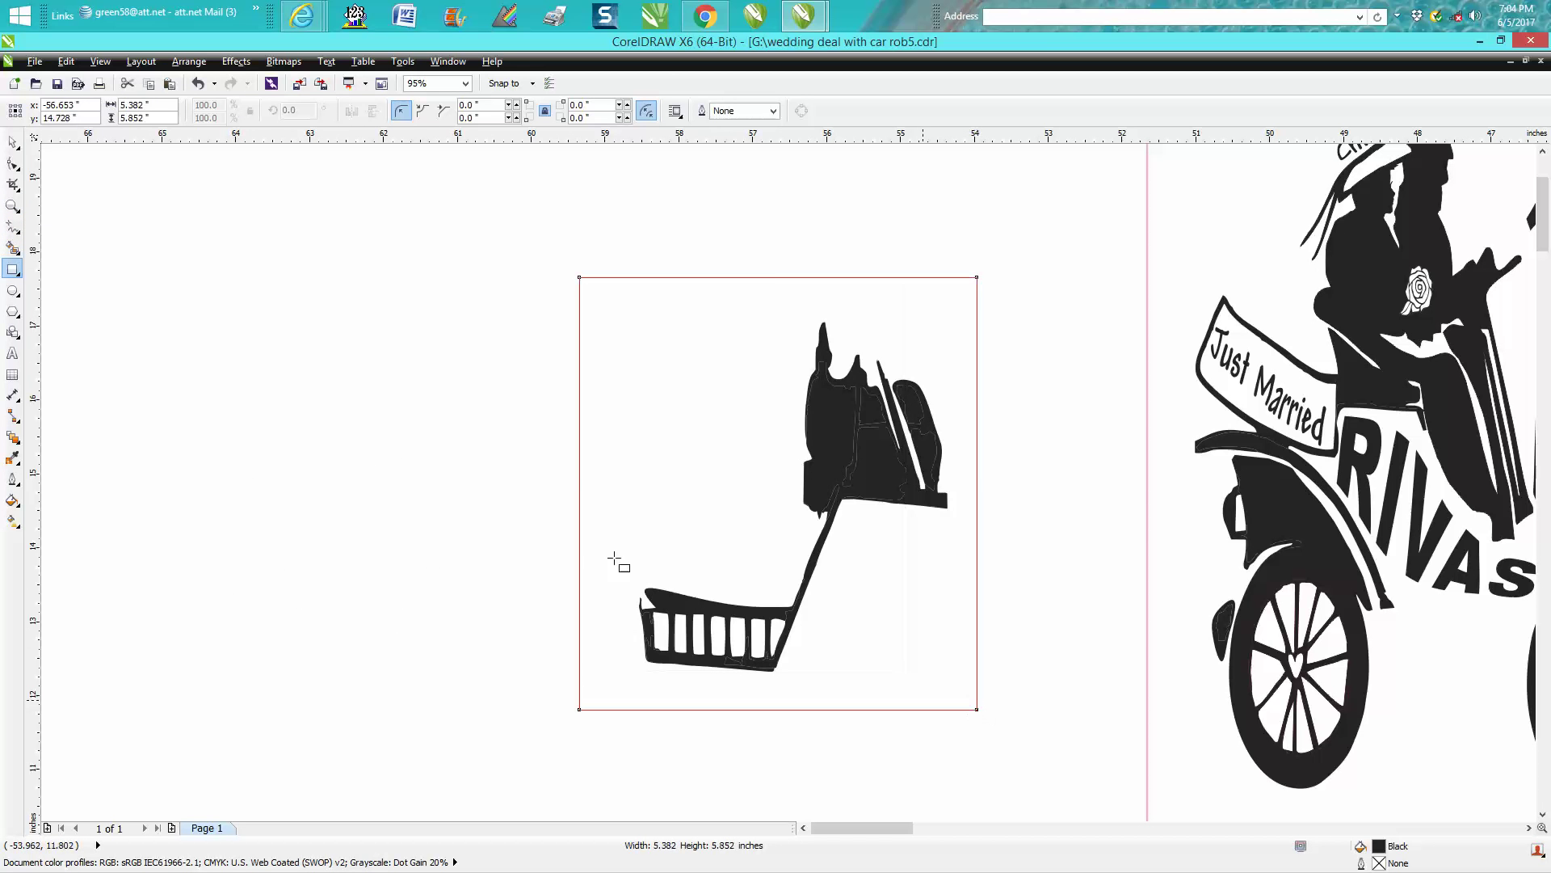
- Smart Fill the empty area inside the rectangle yellow
click(15, 247)
click(177, 112)
click(198, 161)
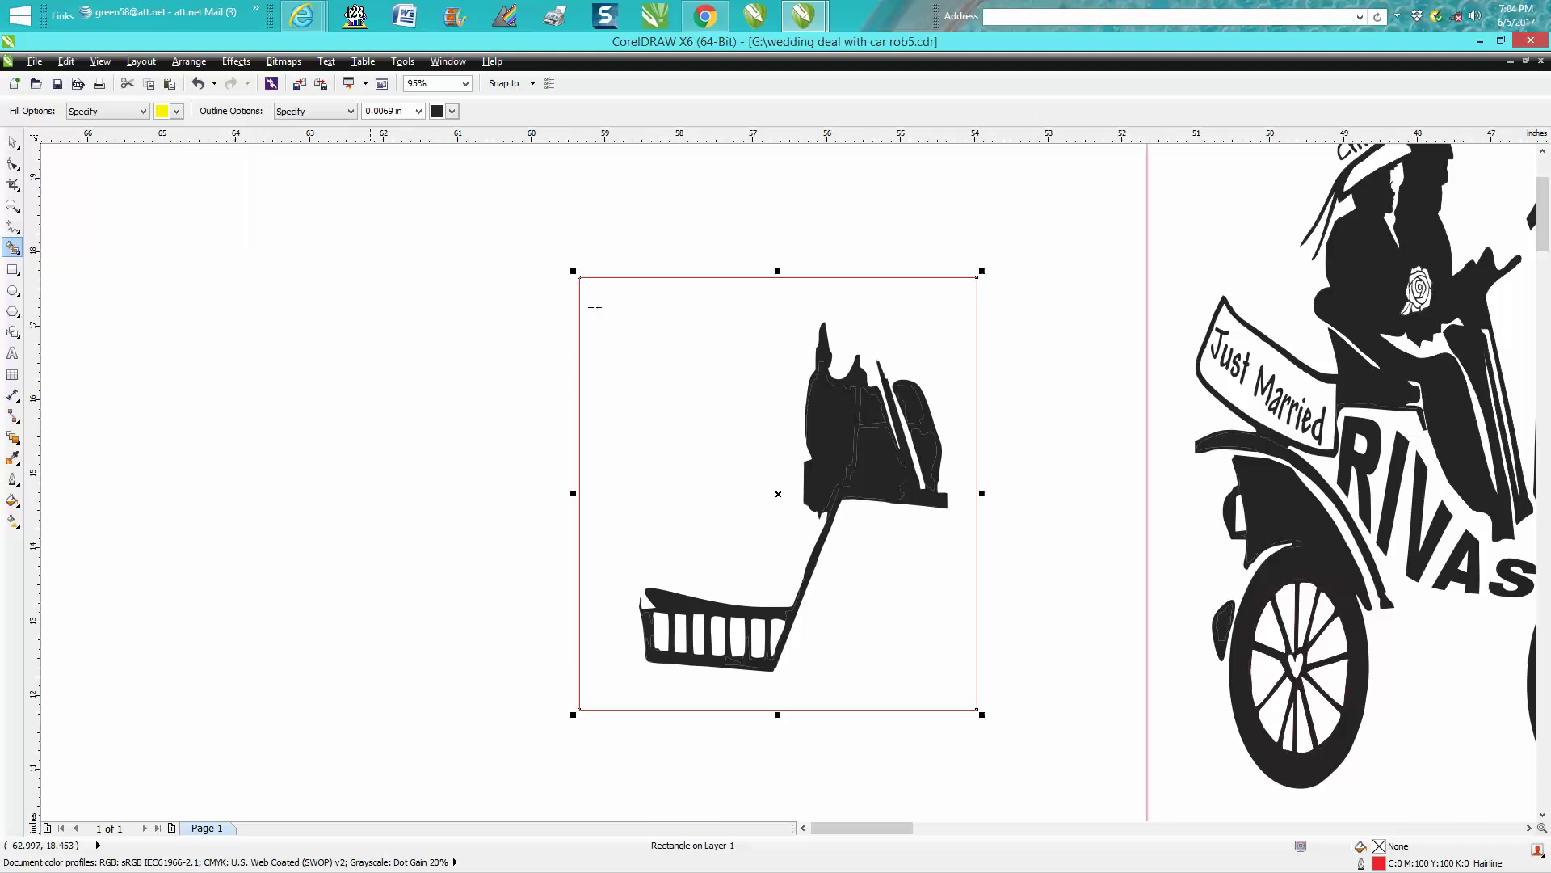
click(770, 396)
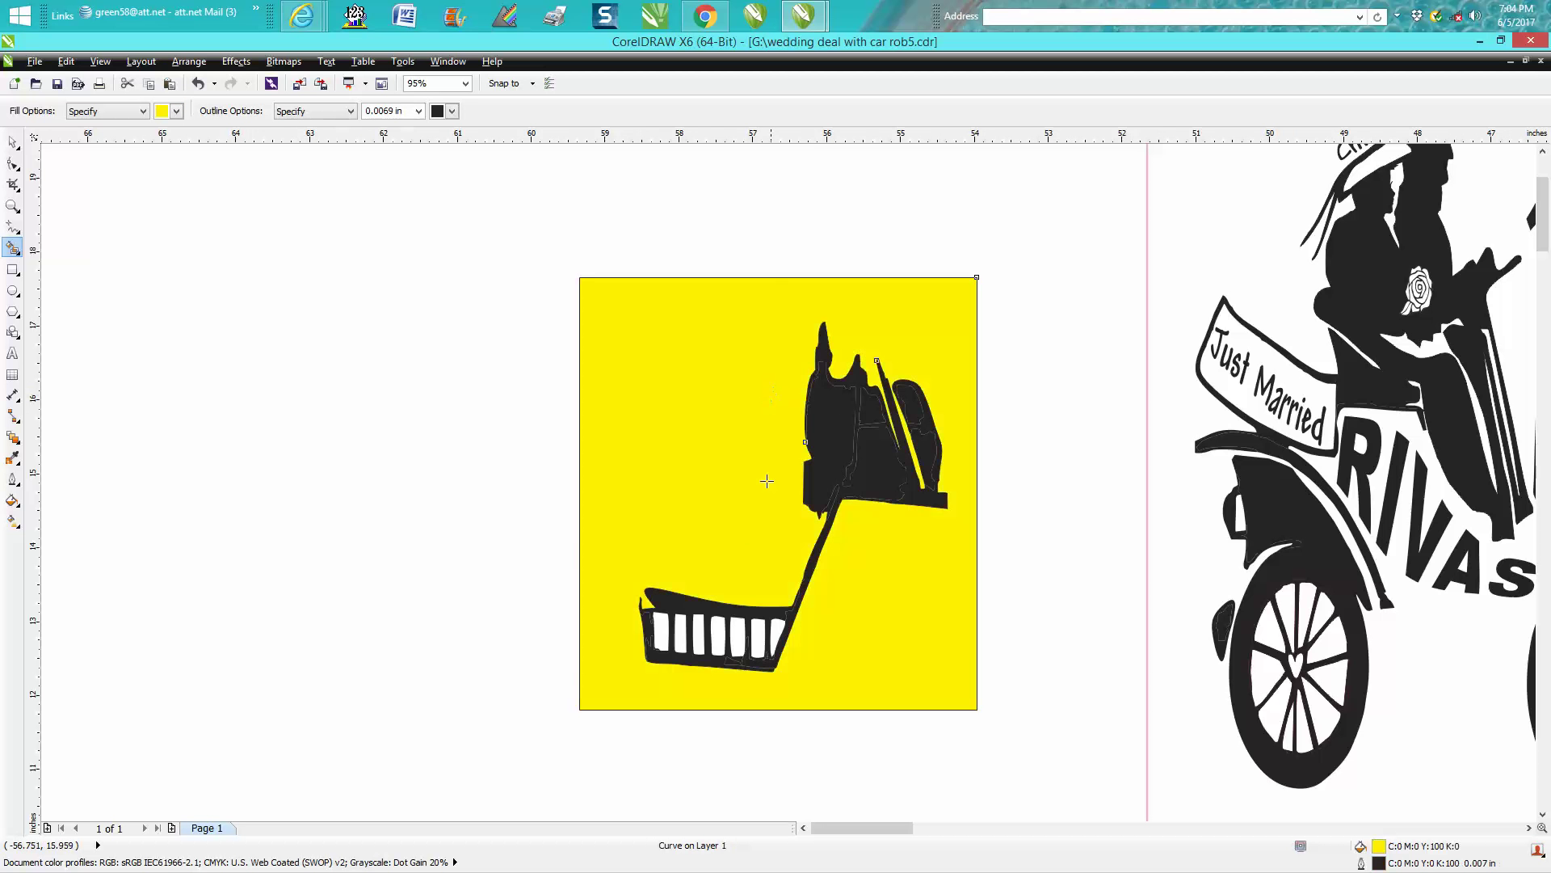
- Fill the seven grille slat gaps yellow and select the yellow fill shape
click(659, 629)
click(699, 639)
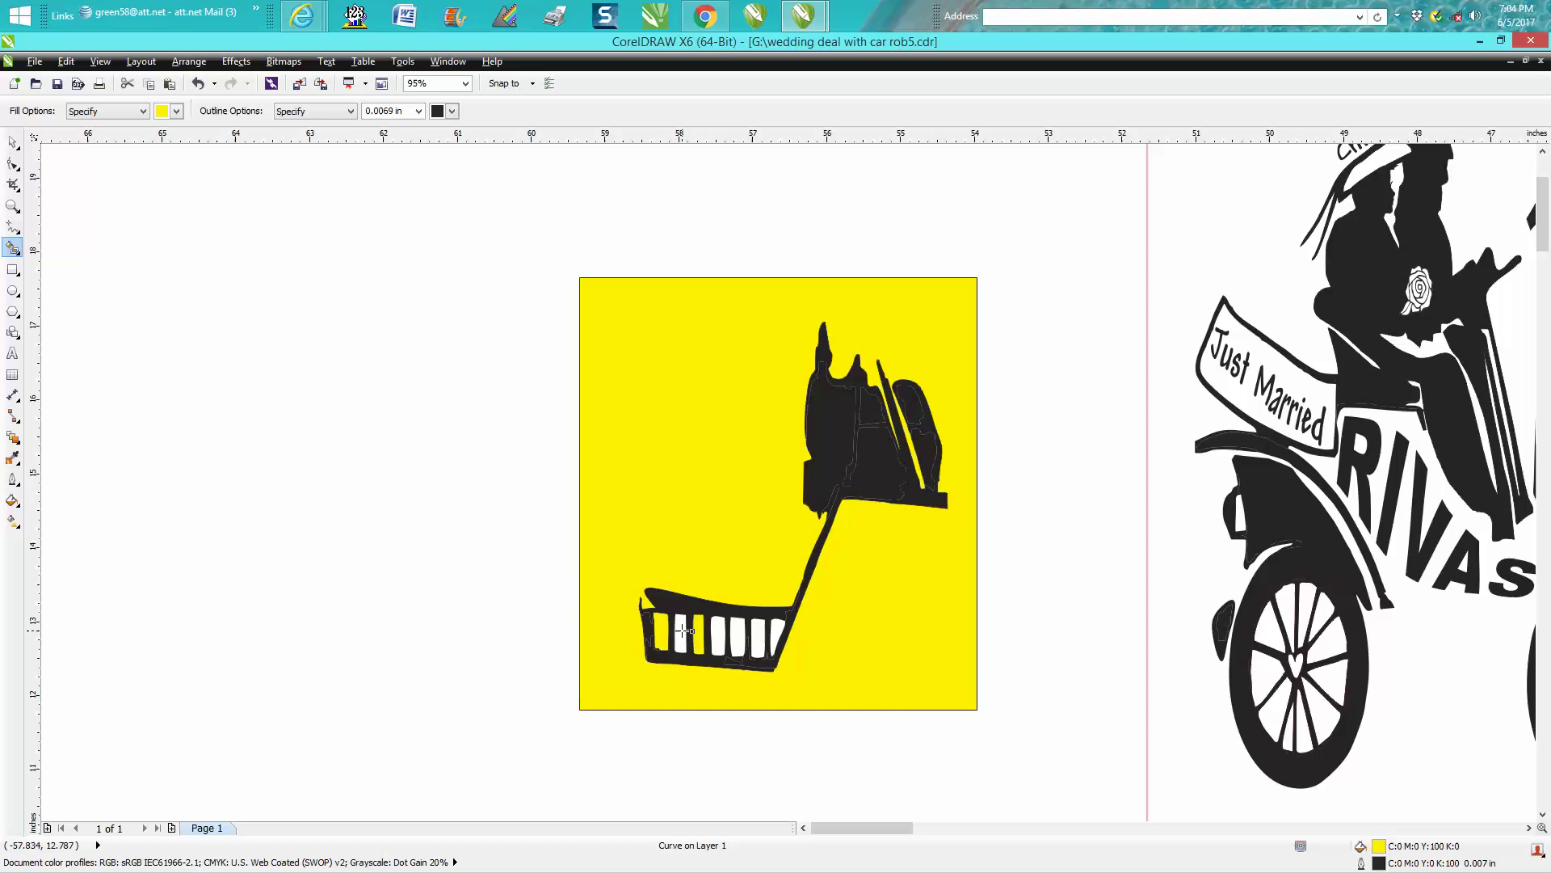
click(684, 630)
click(712, 638)
click(743, 639)
click(757, 637)
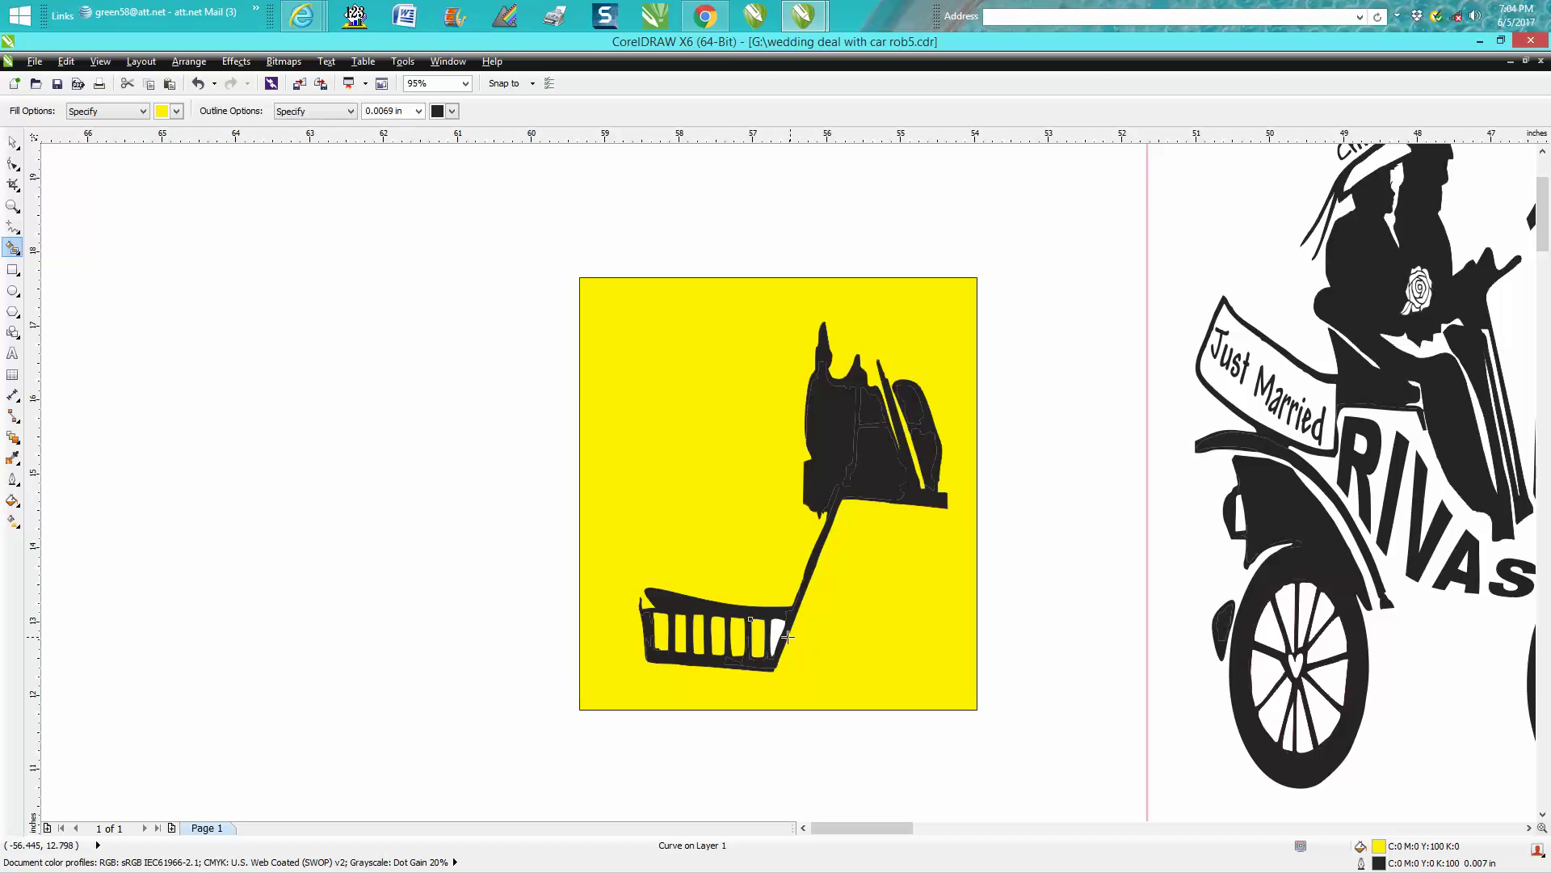
click(777, 629)
click(13, 143)
click(634, 391)
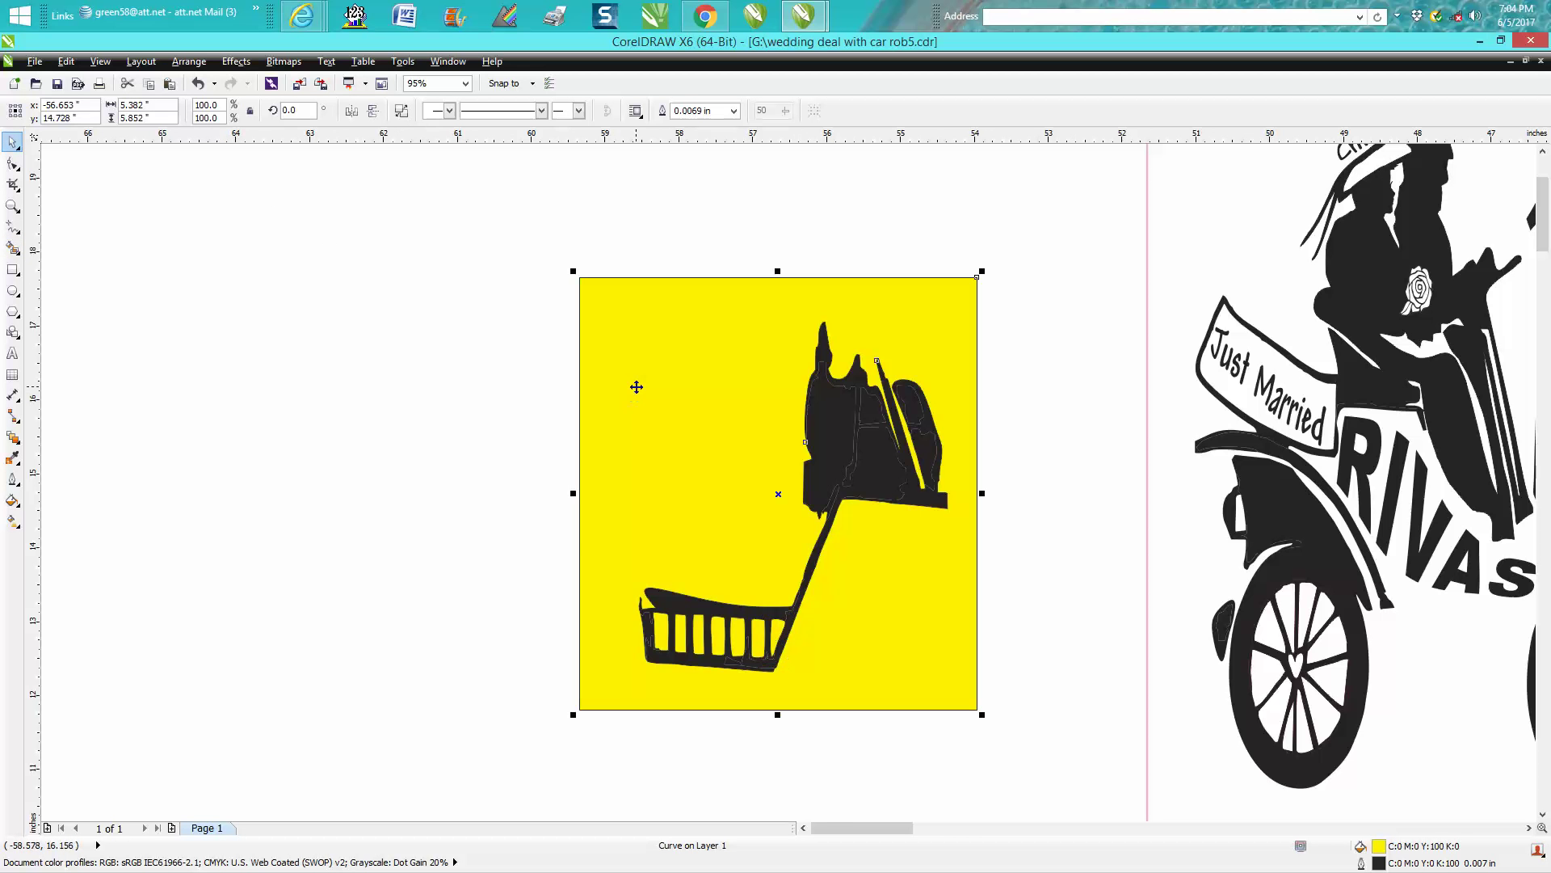
- Nudge the yellow shape 10" left, clear of the original pieces
key(Left)
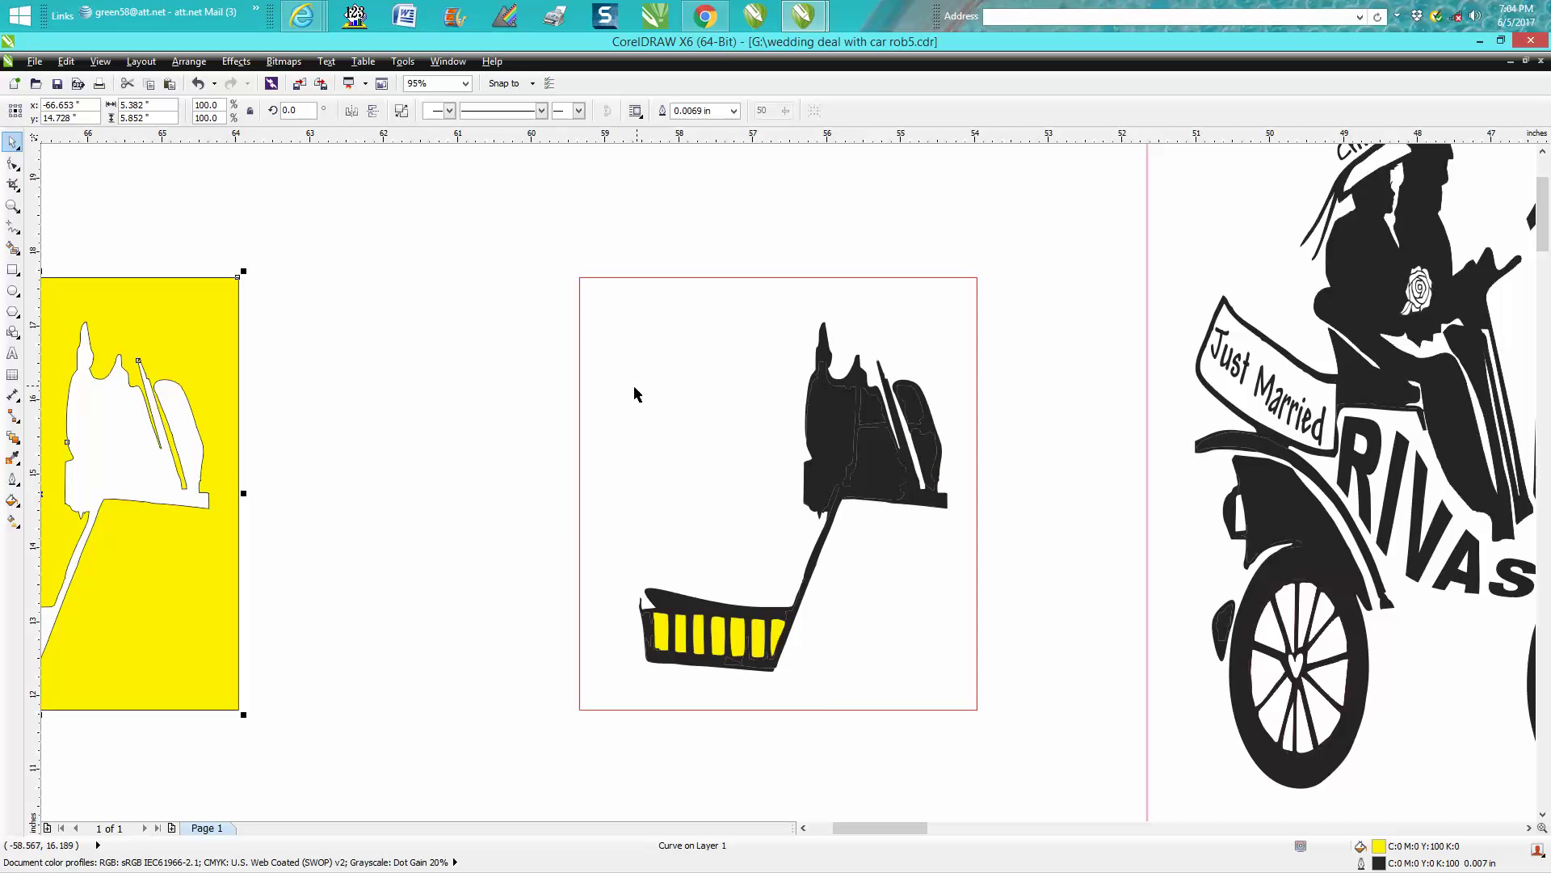
drag(663, 636, 772, 640)
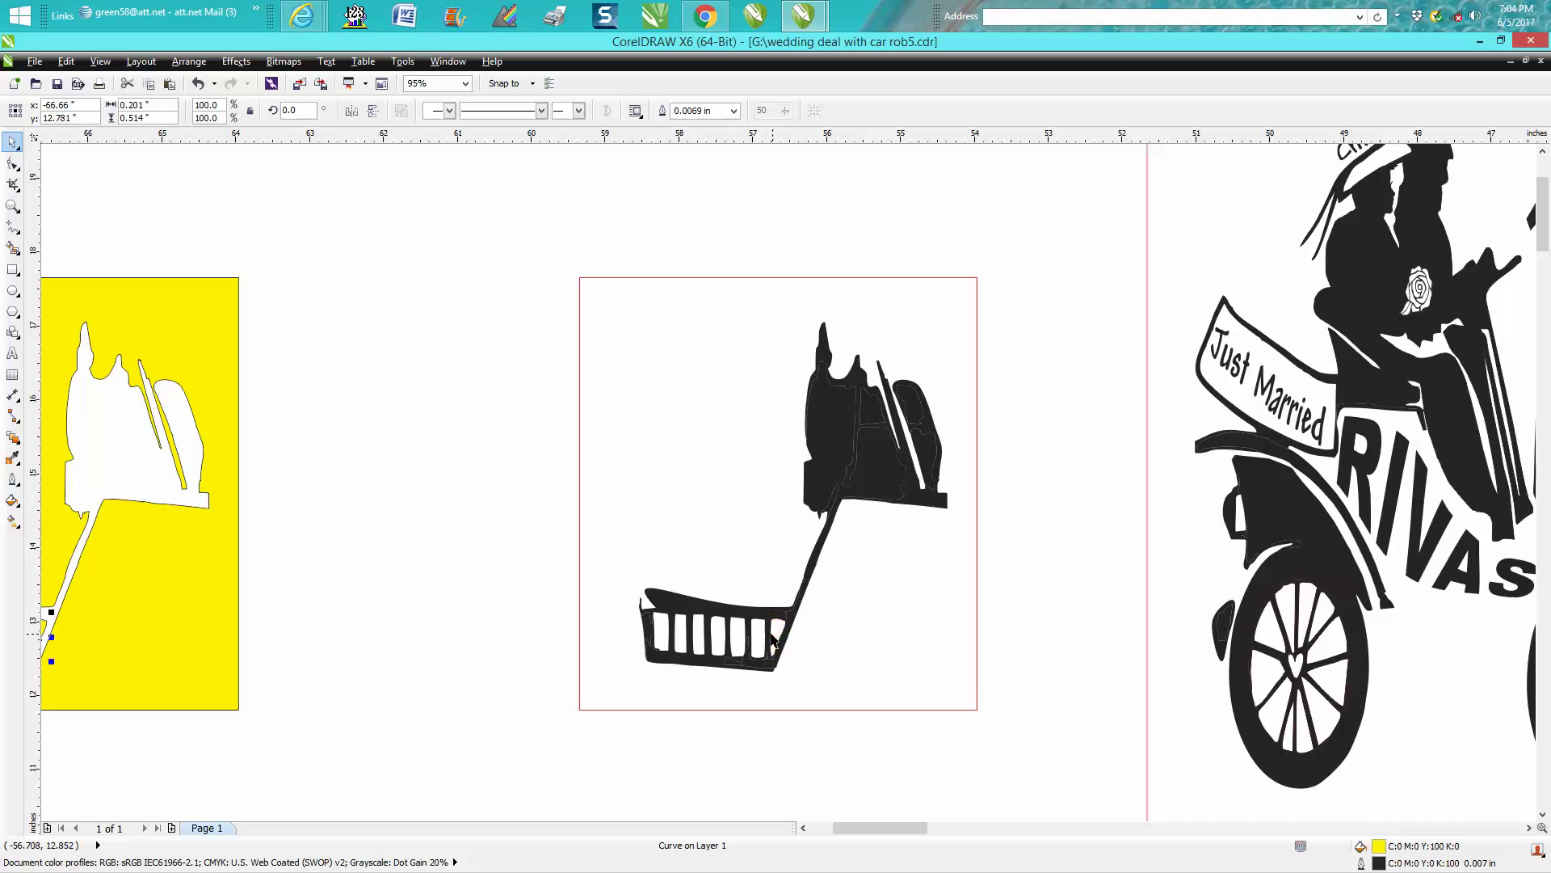
scroll(711, 608, down, 2)
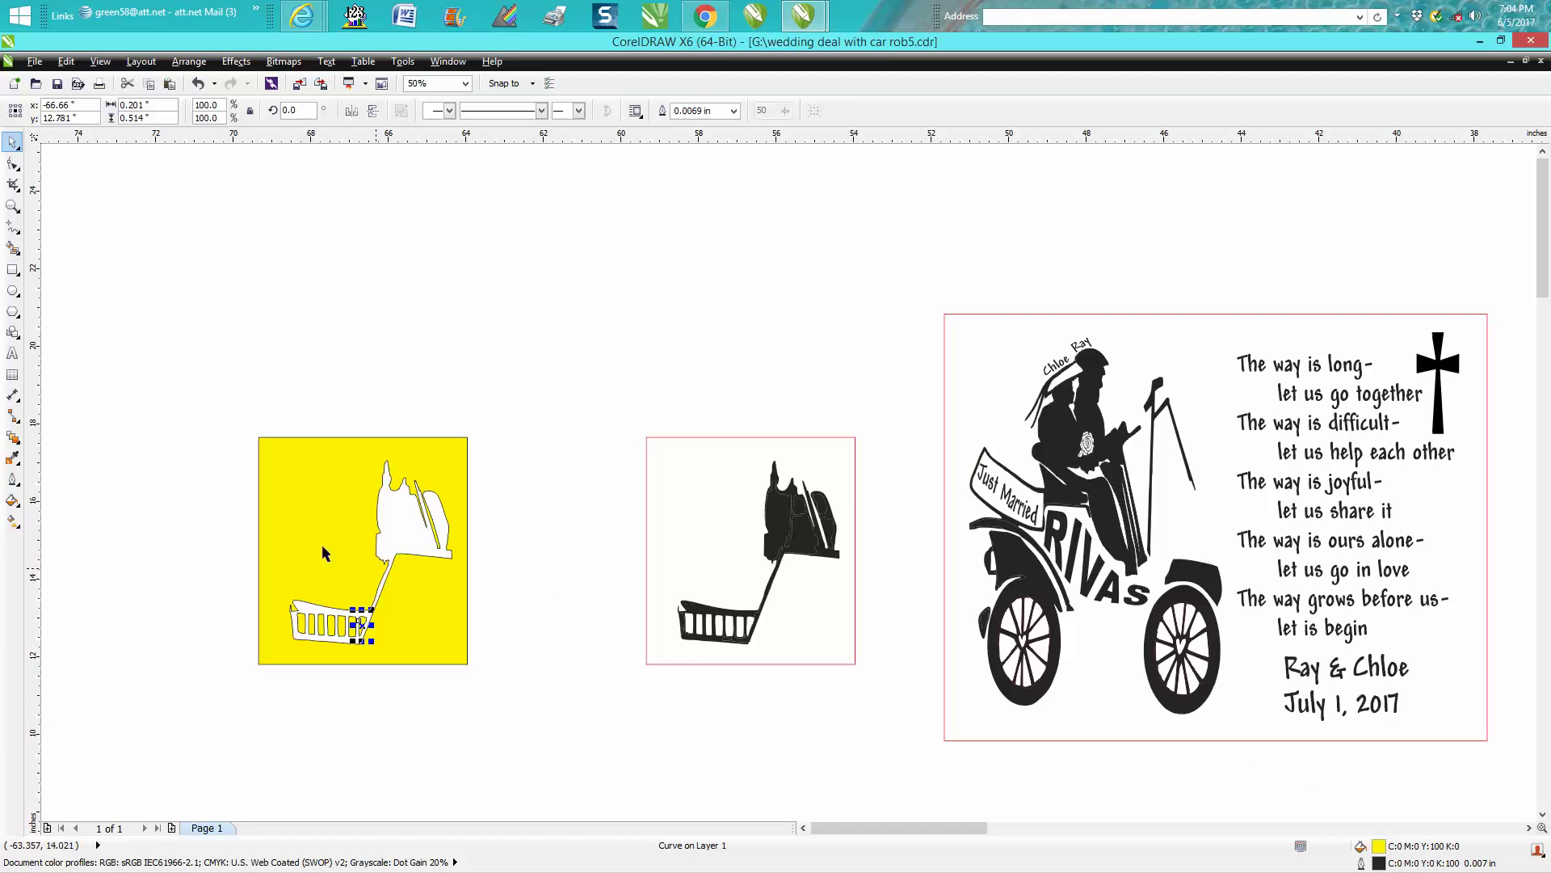
- Zoom in and Smart Fill the white carriage-seat cutout with solid black
click(12, 206)
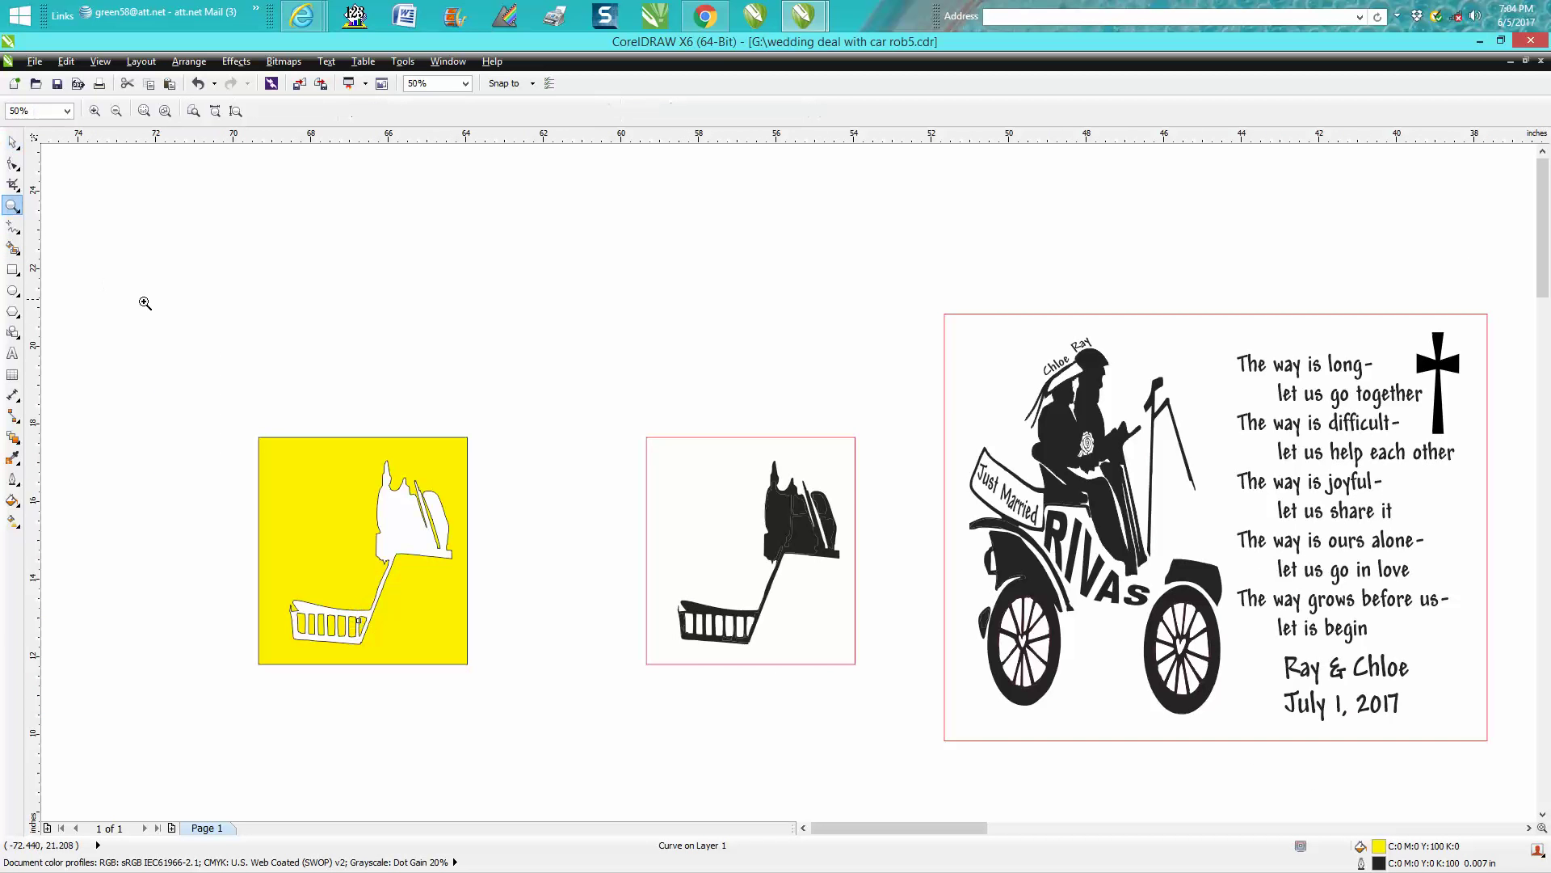
drag(157, 344, 529, 702)
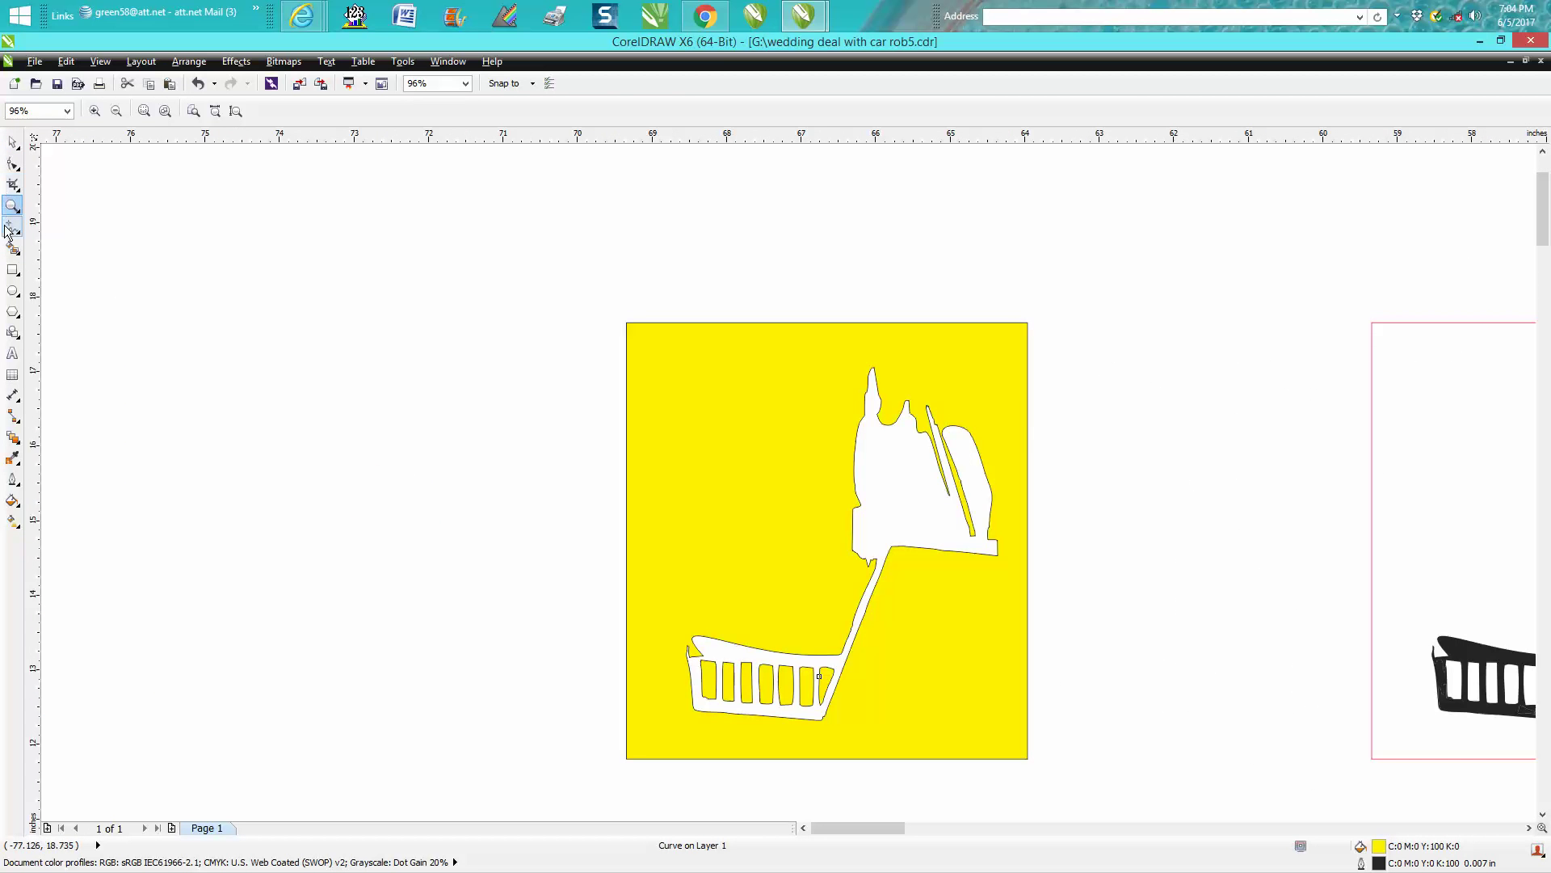
click(12, 248)
click(176, 111)
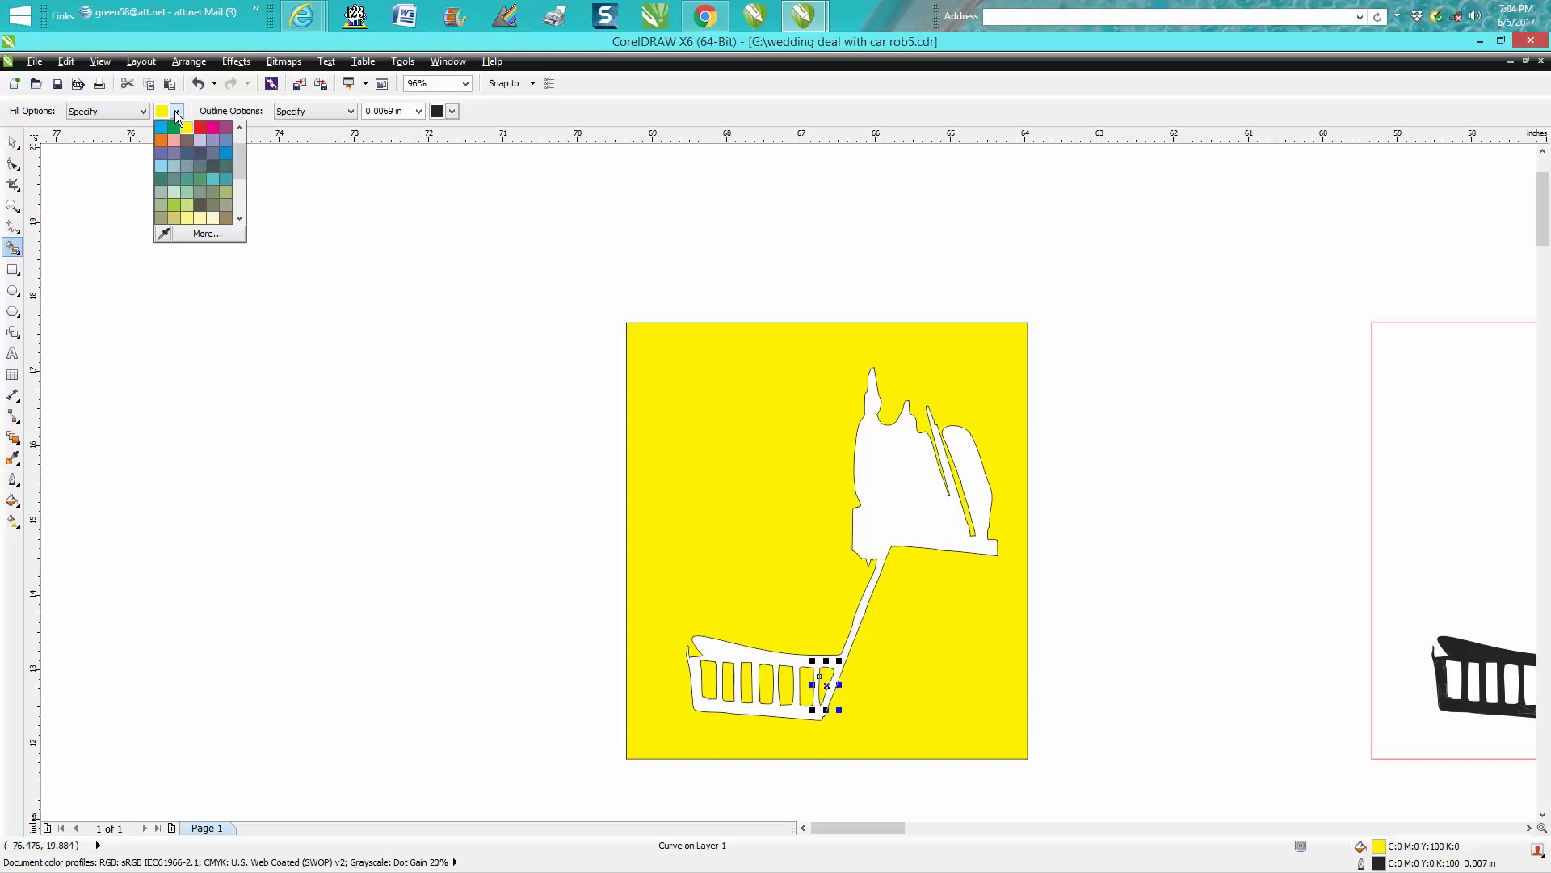
scroll(240, 158, down, 1)
scroll(240, 158, up, 1)
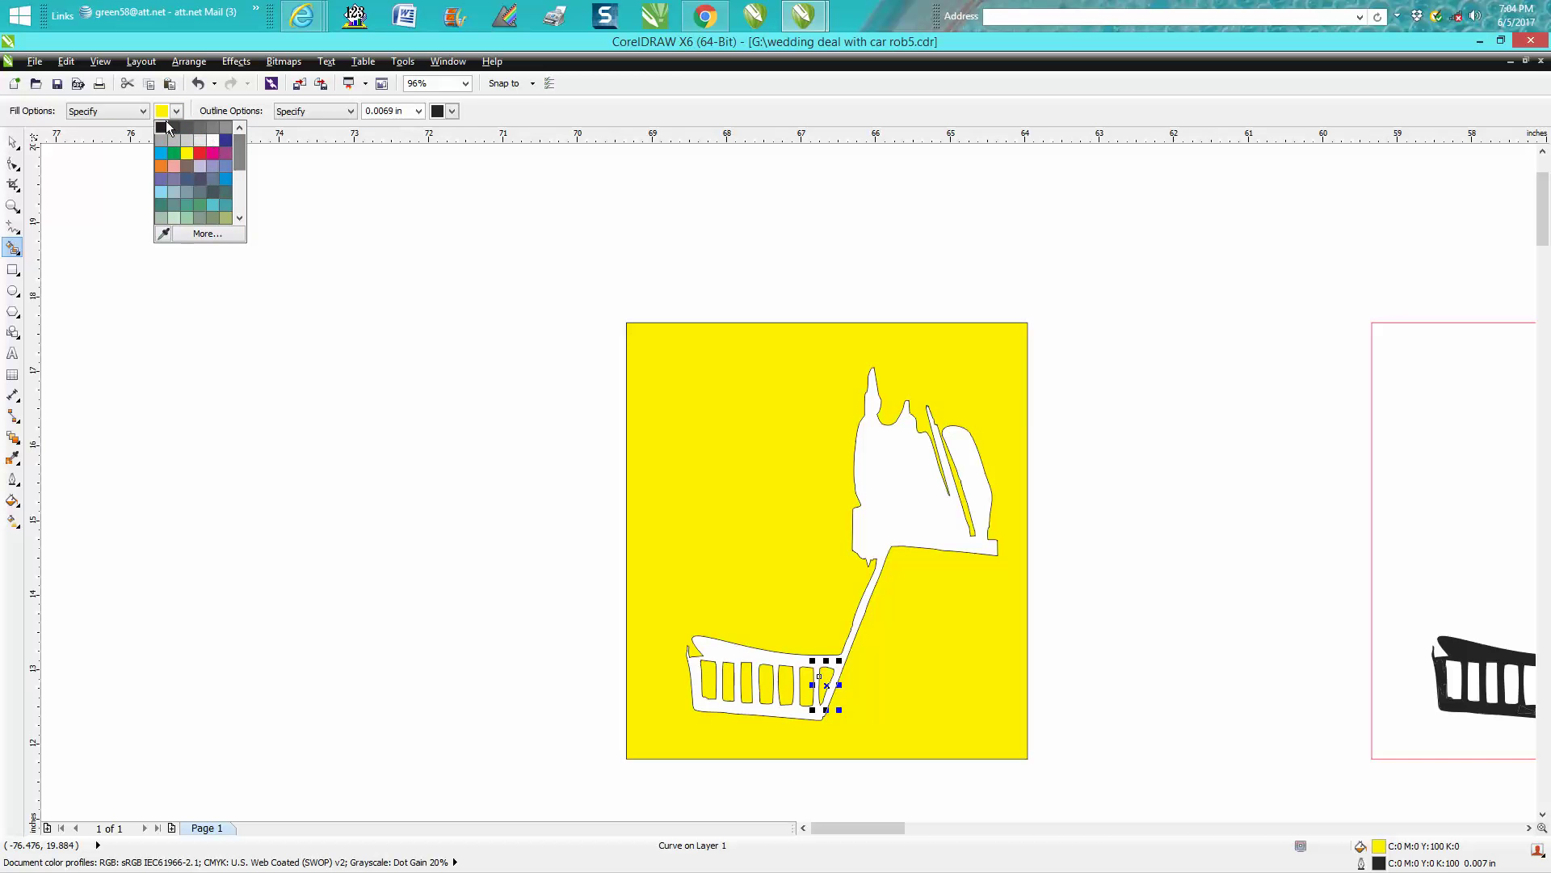
click(161, 127)
click(883, 466)
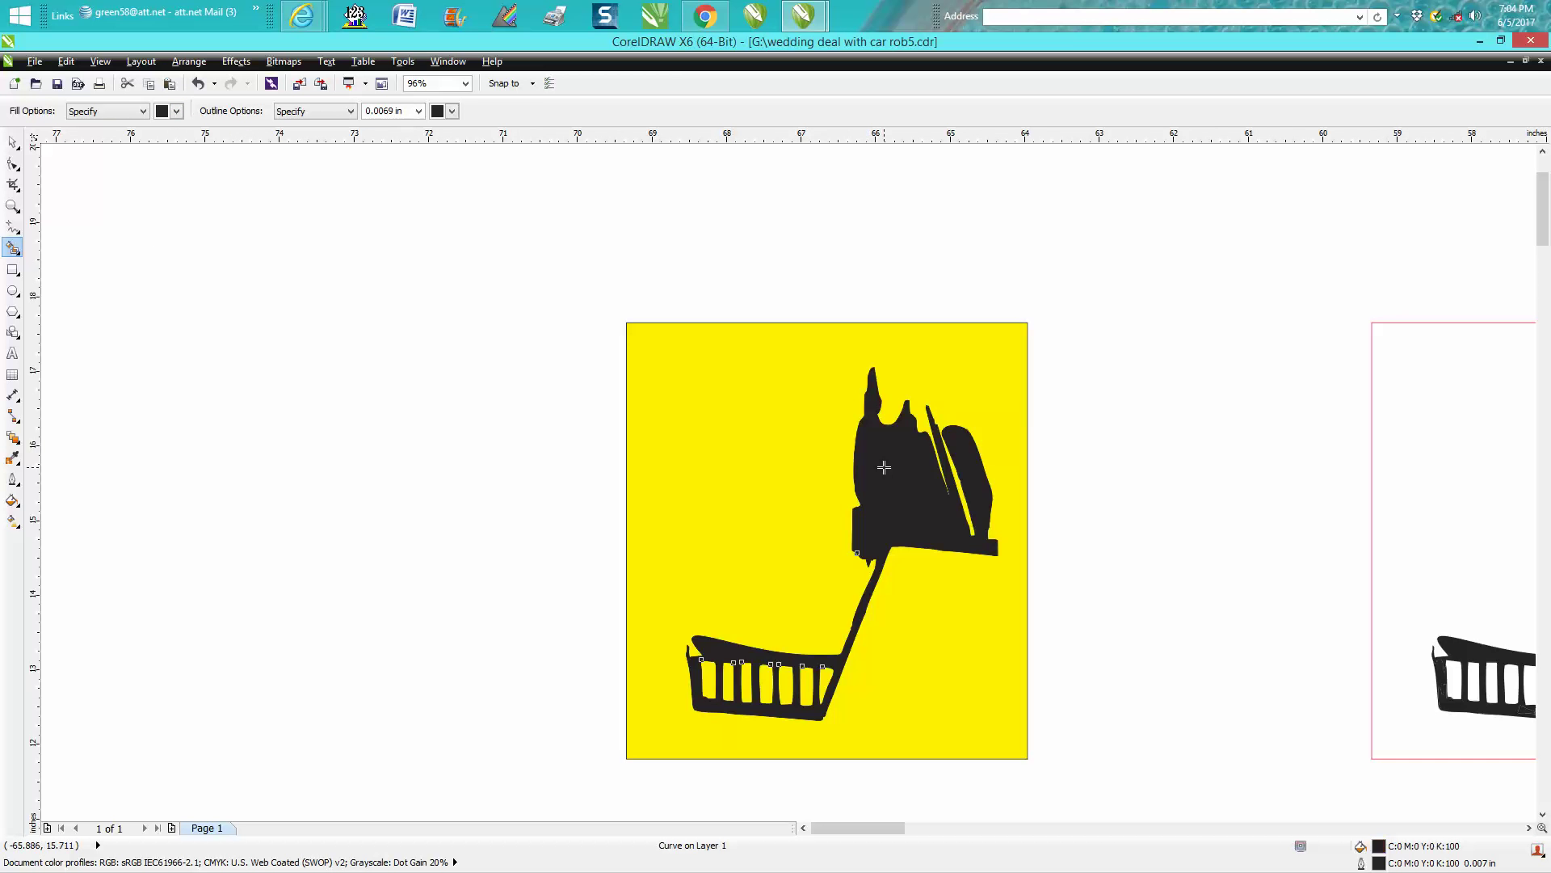
scroll(44, 184, down, 2)
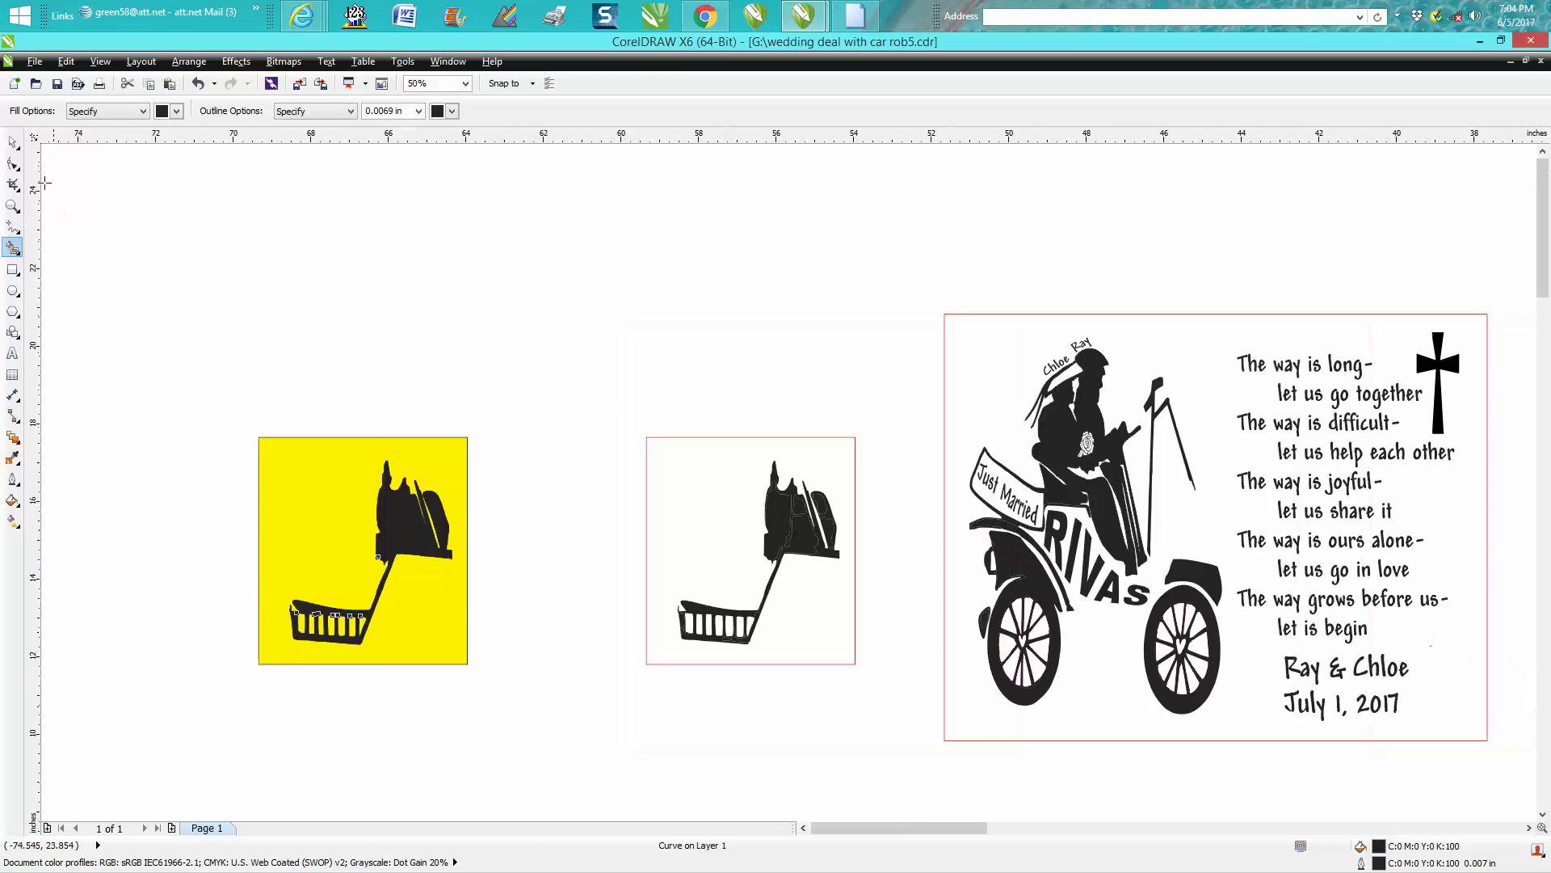
- Nudge the black carriage-seat shape 20" right onto the plaque car, then zoom in on it
click(12, 143)
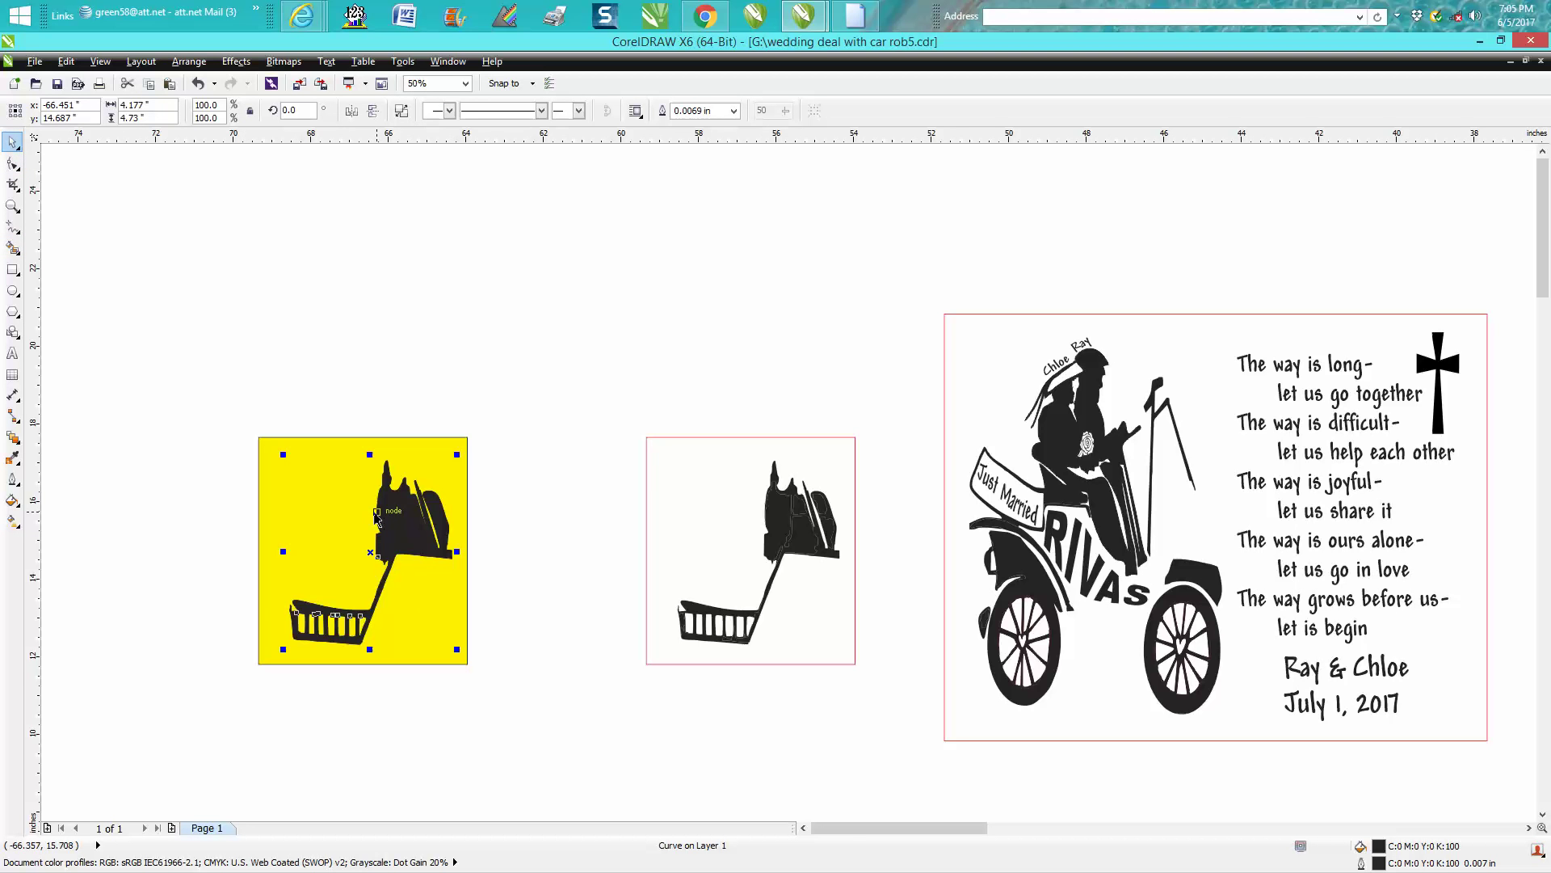
key(Right)
key(Right)
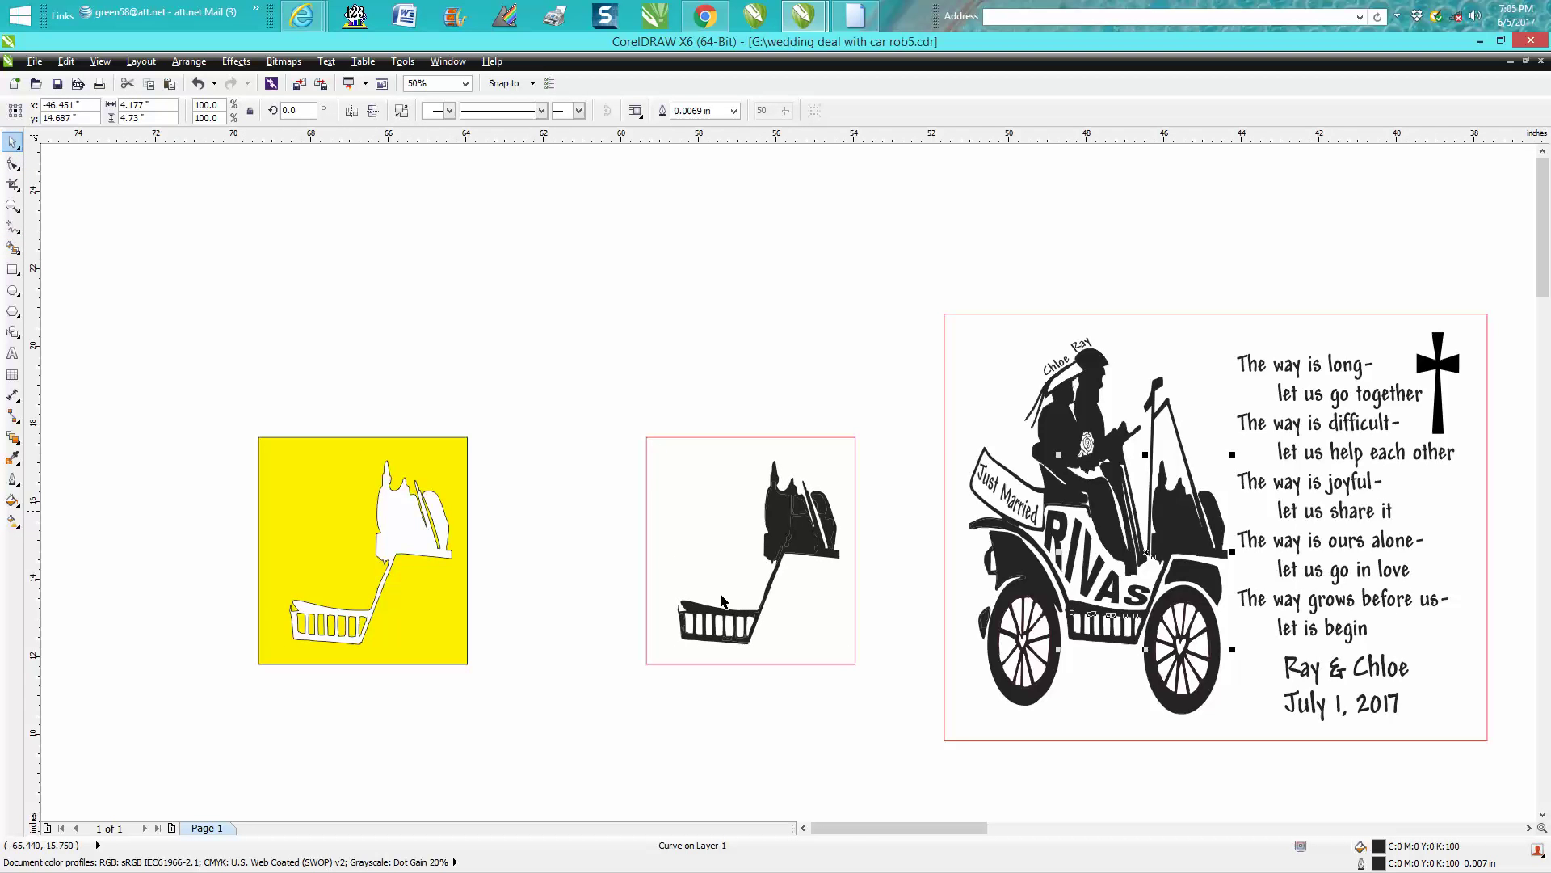
click(13, 205)
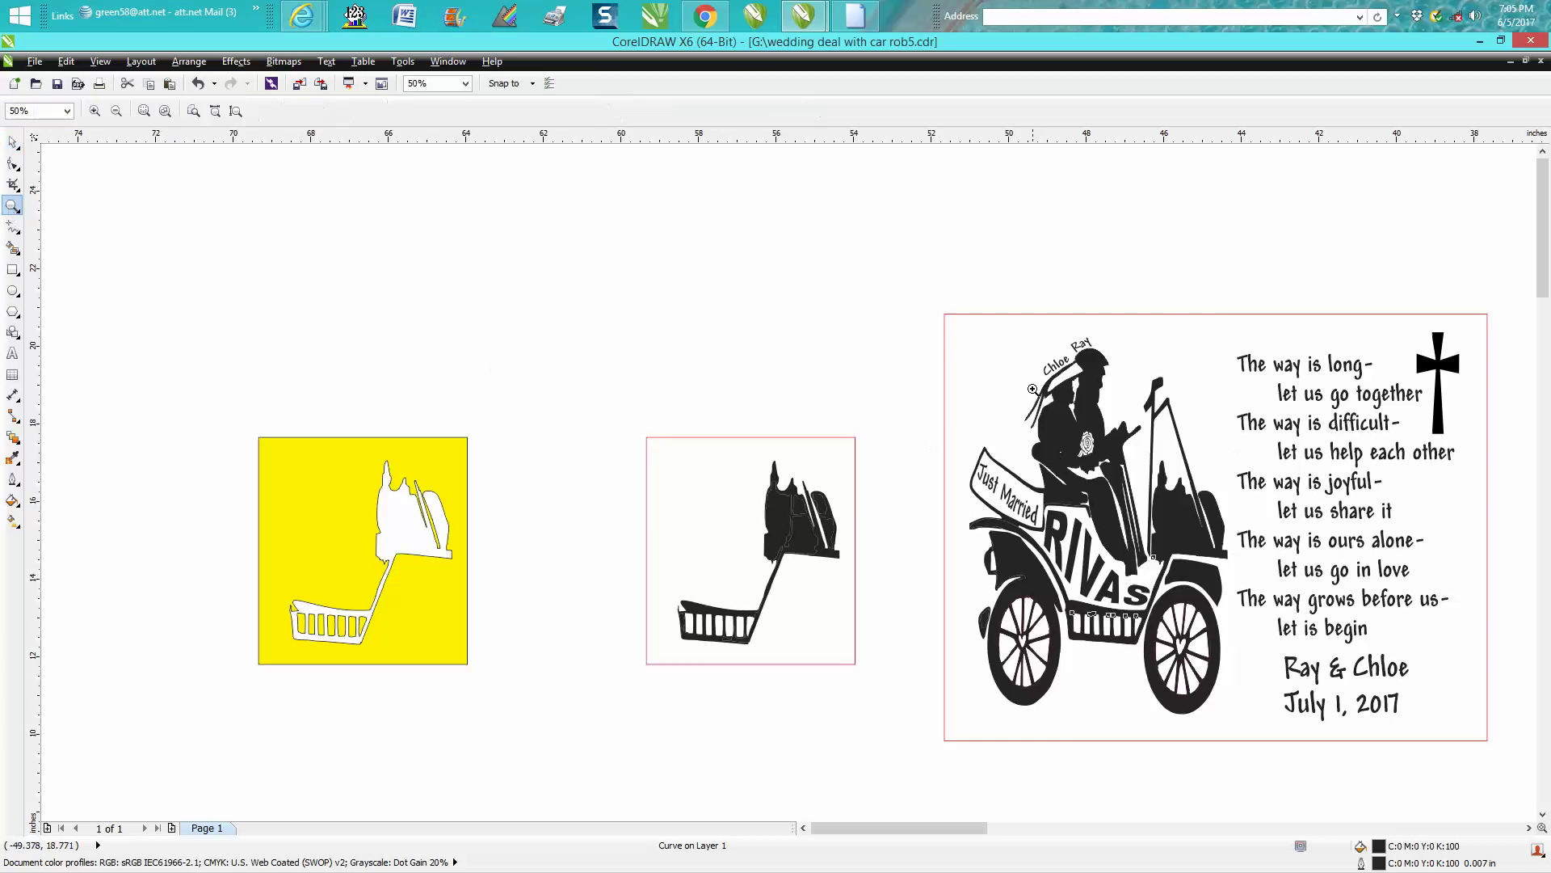
drag(1027, 350, 1275, 729)
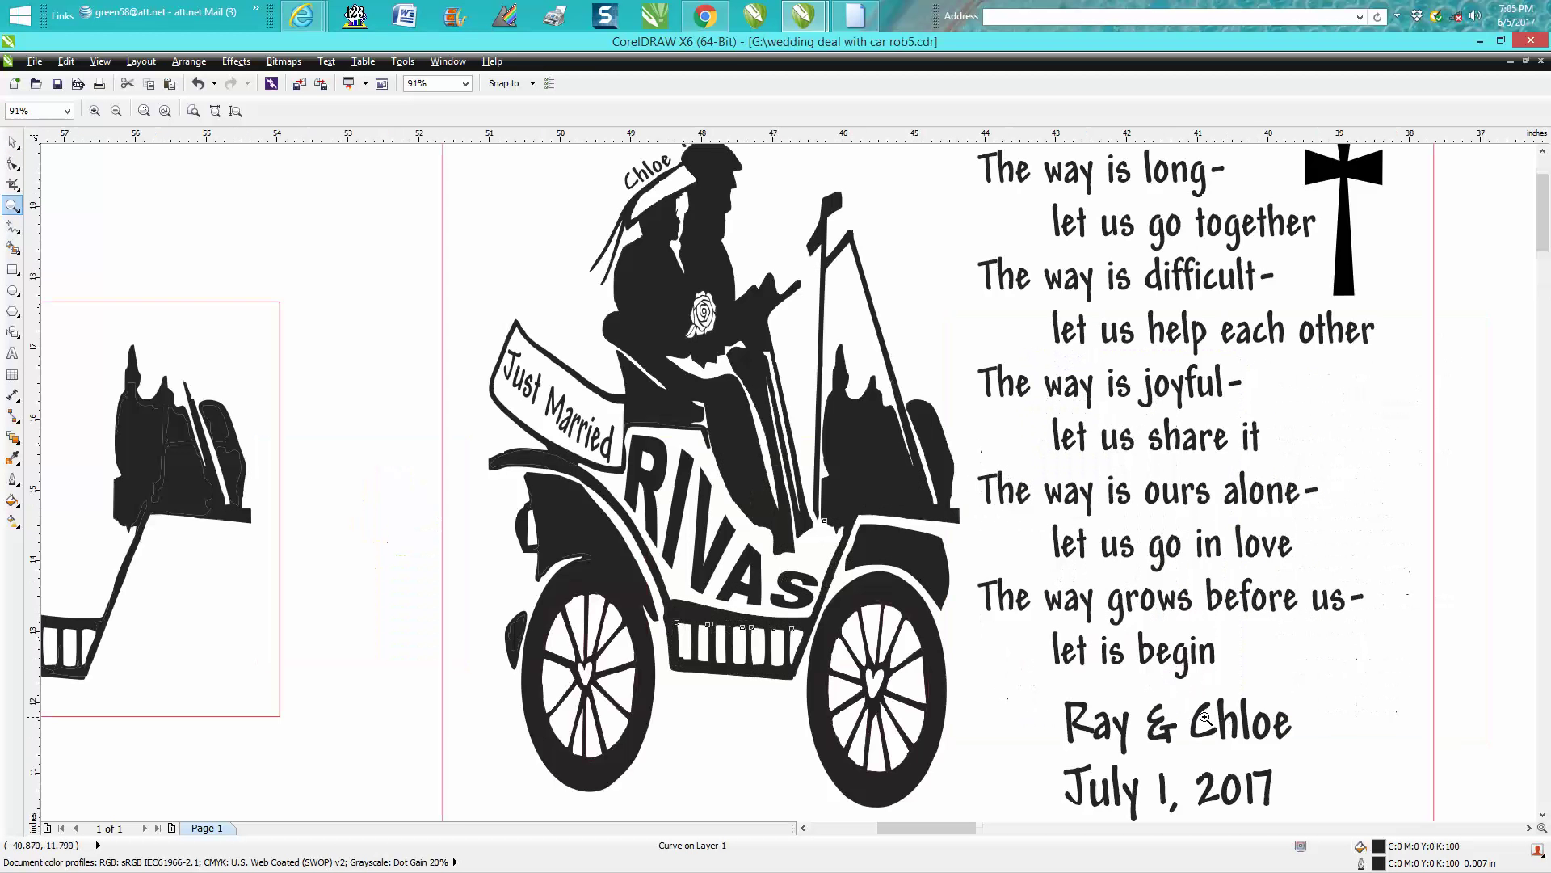